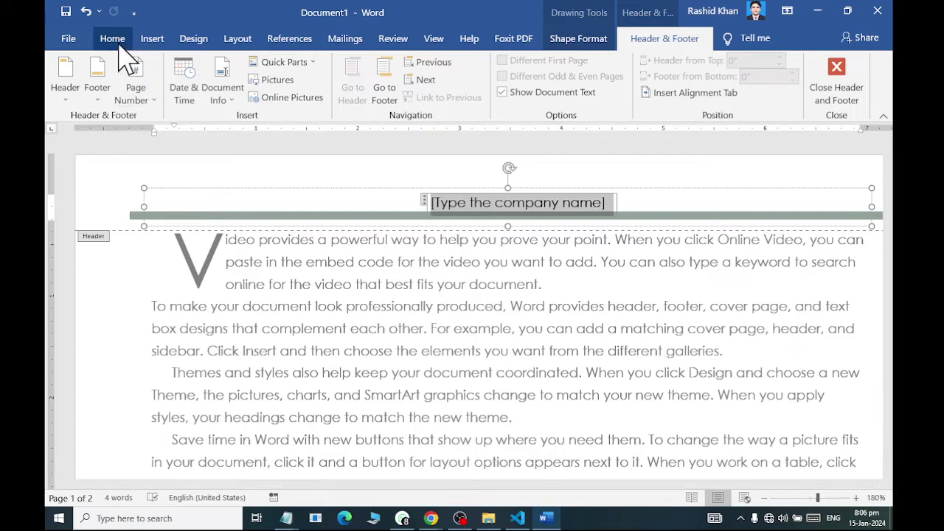
Left-align the header and type a date over the placeholder, correcting the spelling of January
click(114, 38)
click(321, 89)
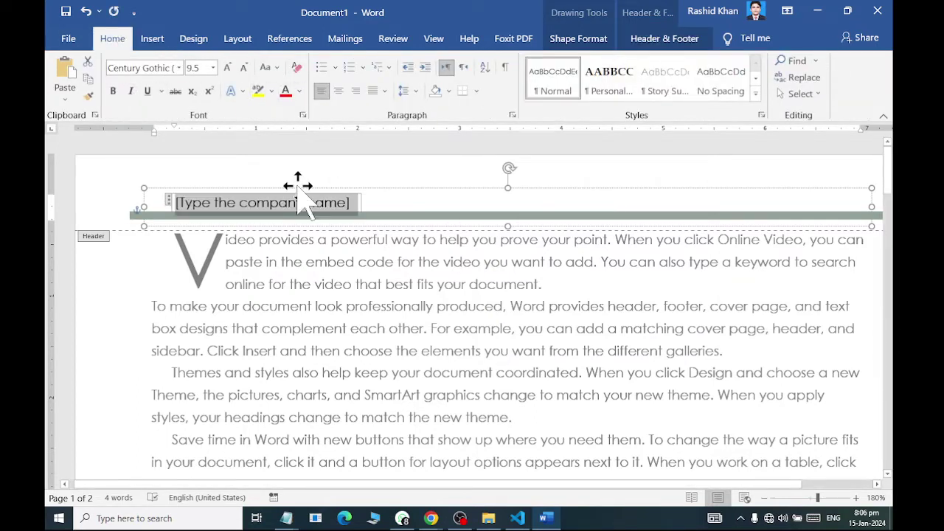
key(BackSpace)
text(14 janu)
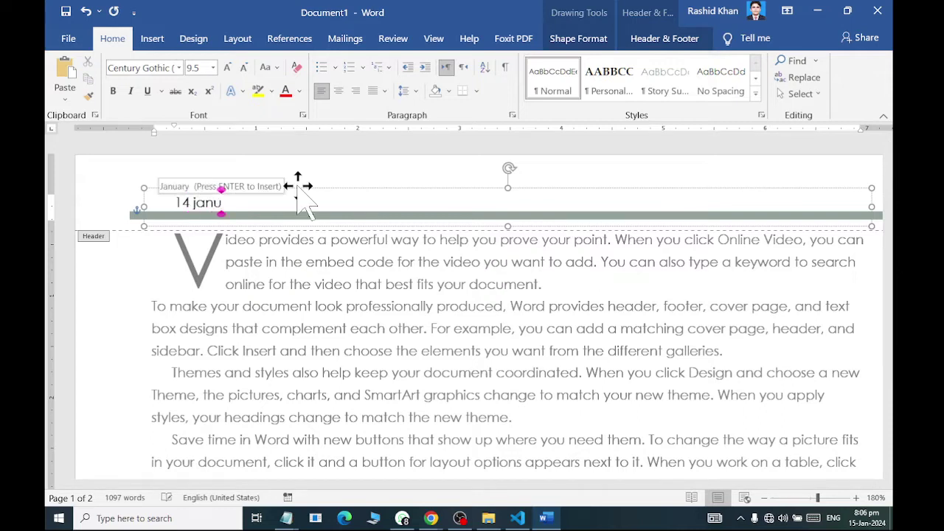
key(BackSpace)
key(BackSpace)
key(BackSpace)
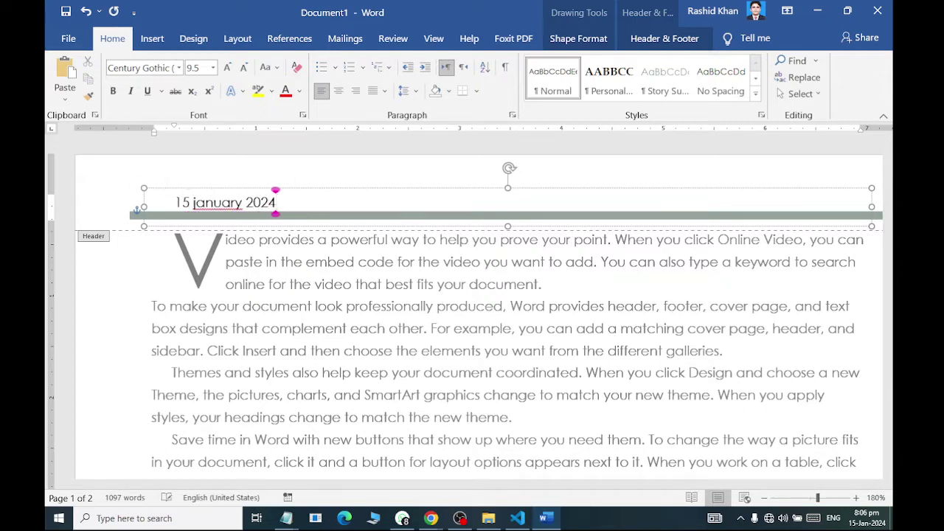
right_click(213, 209)
click(227, 229)
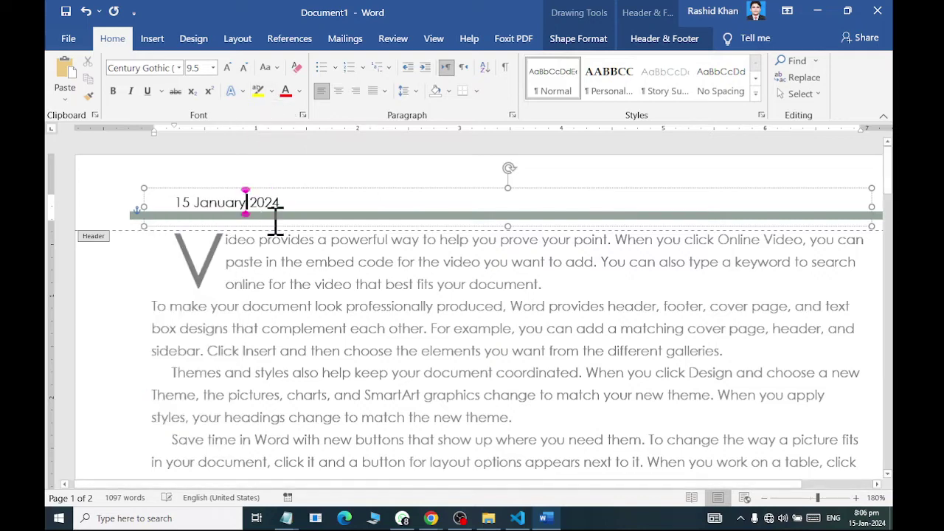
Reopen the header and delete the typed date so the header is empty
double_click(346, 284)
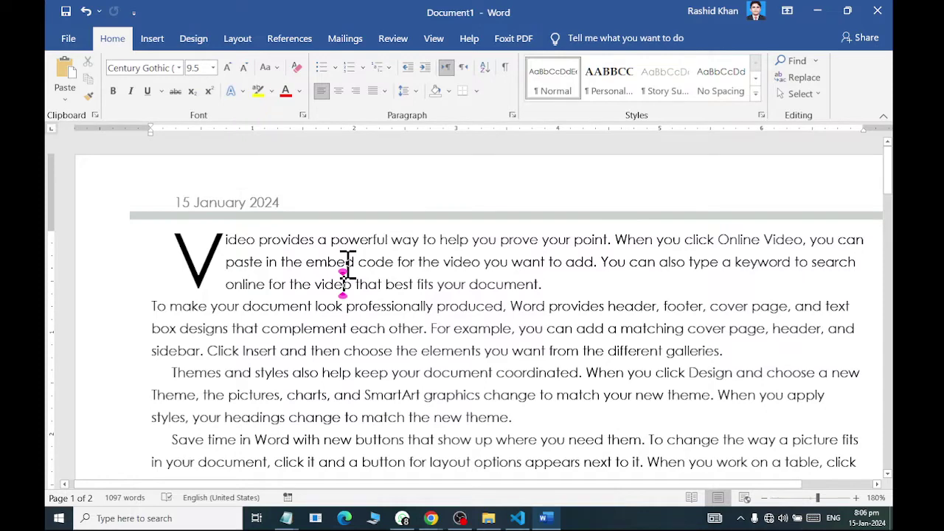
double_click(226, 212)
drag(309, 202, 174, 202)
key(Delete)
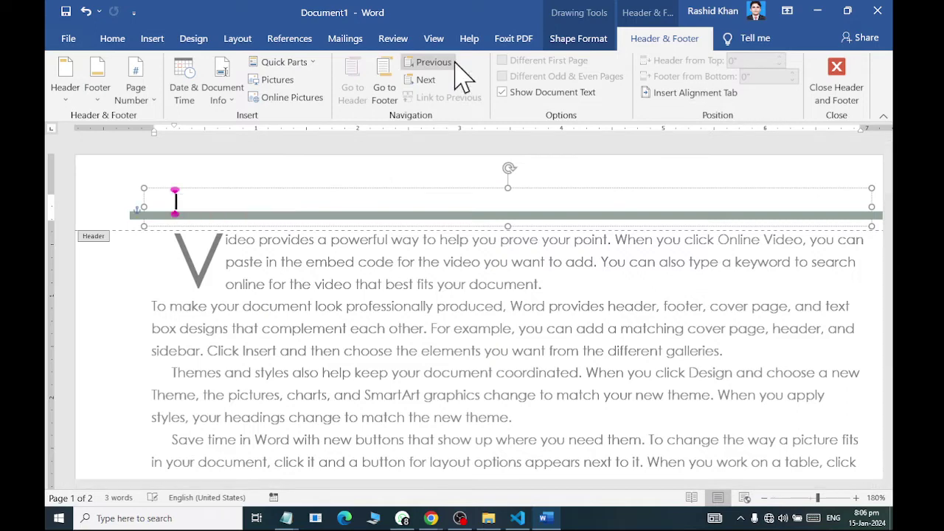
Insert an auto-updating 'Monday, January 15, 2024' date field into the header and return to the body
click(152, 35)
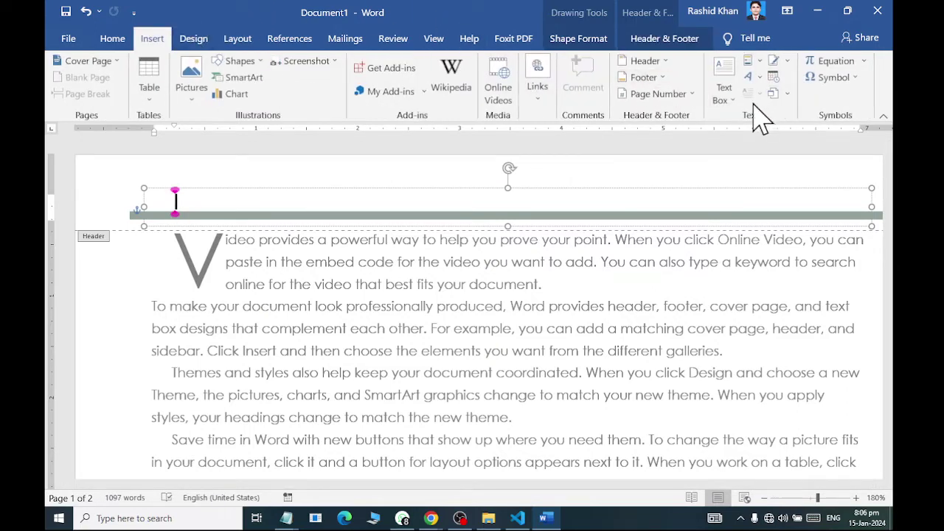
click(774, 77)
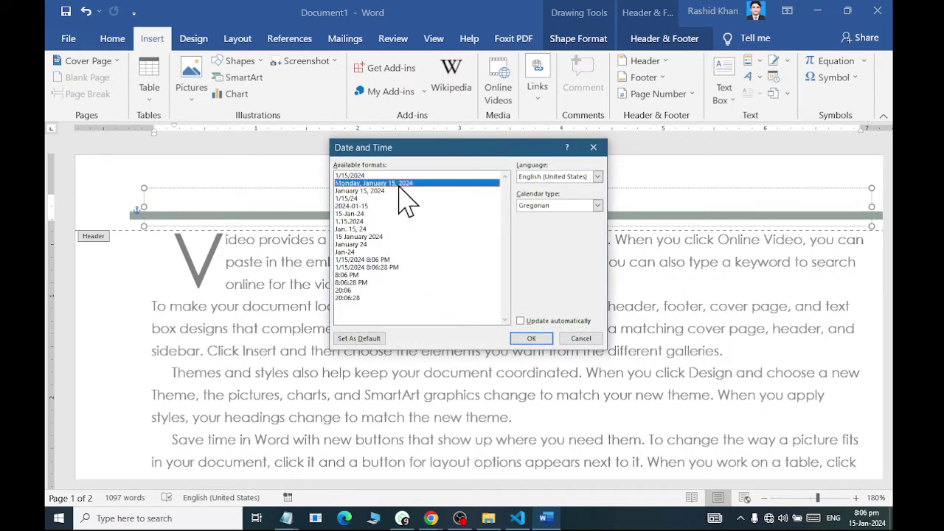
click(399, 191)
click(404, 184)
click(530, 322)
click(535, 339)
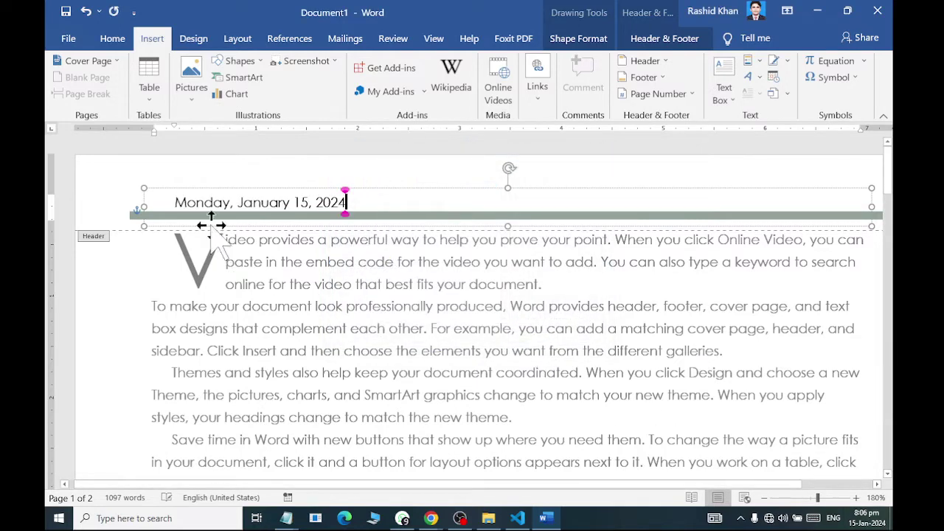
double_click(294, 284)
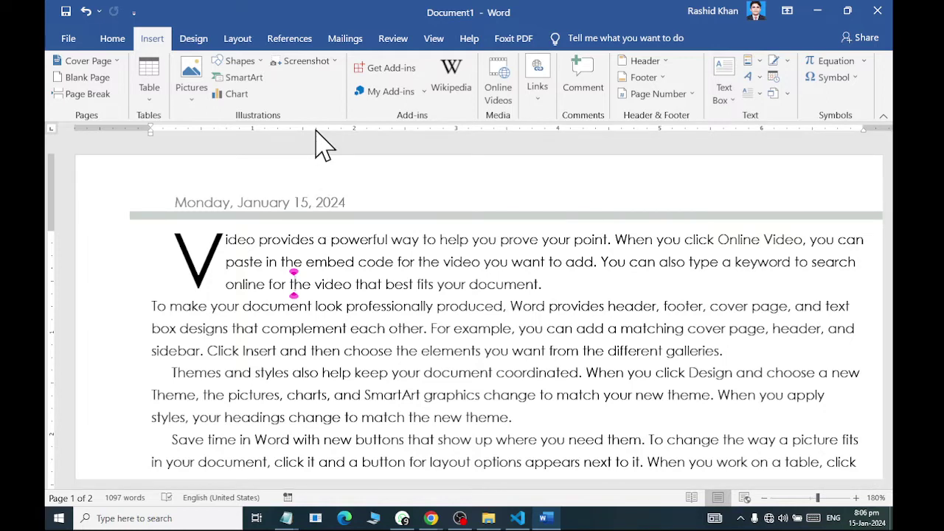
Reopen the header and place the insertion point inside the date field
double_click(332, 214)
drag(385, 196, 163, 200)
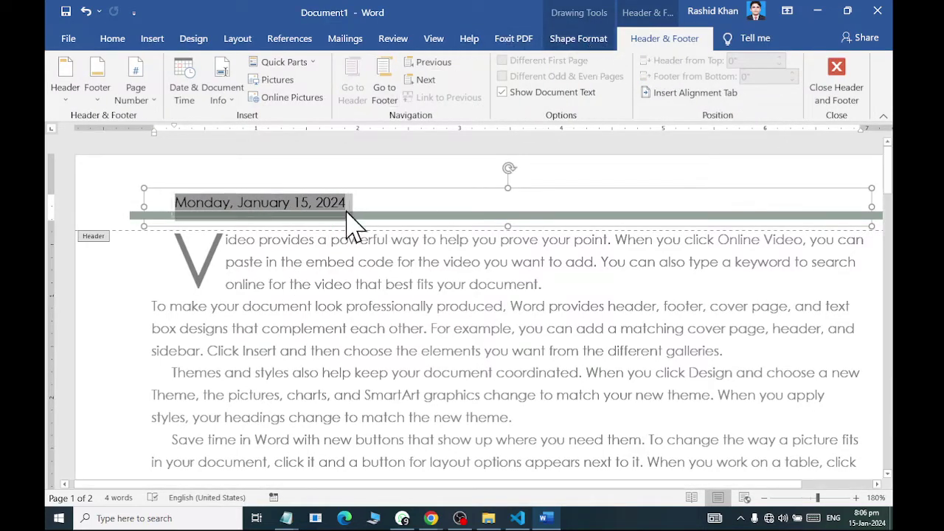
click(347, 206)
click(309, 204)
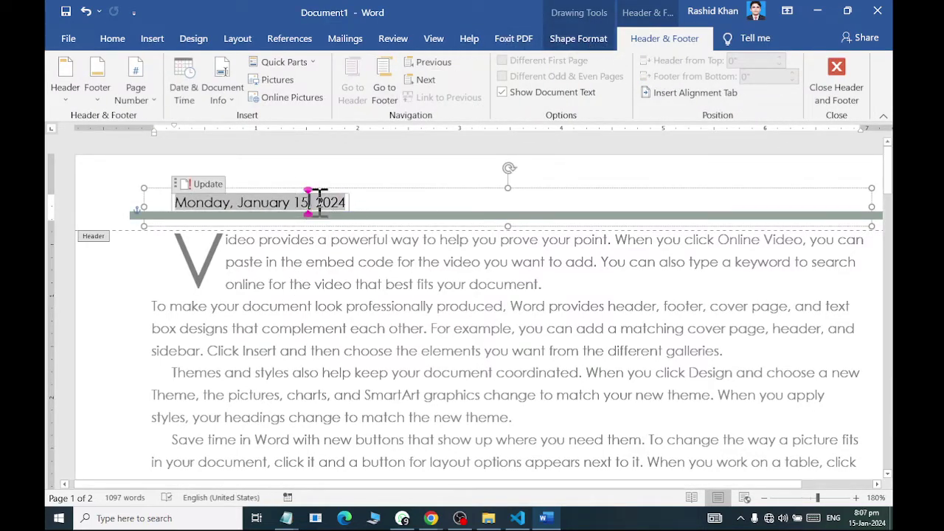
Open and dismiss the Insert Object options, leave the header, and close the document window
click(152, 38)
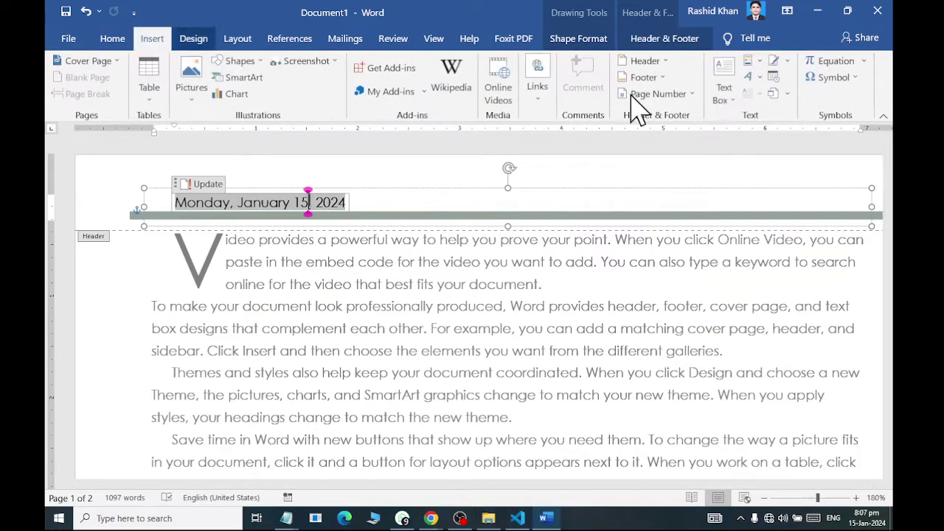
click(787, 96)
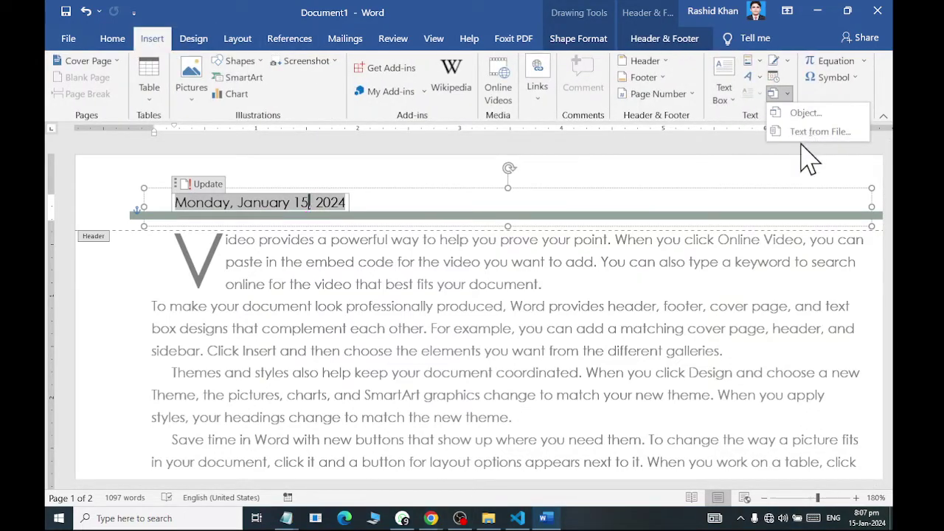
click(421, 305)
double_click(295, 239)
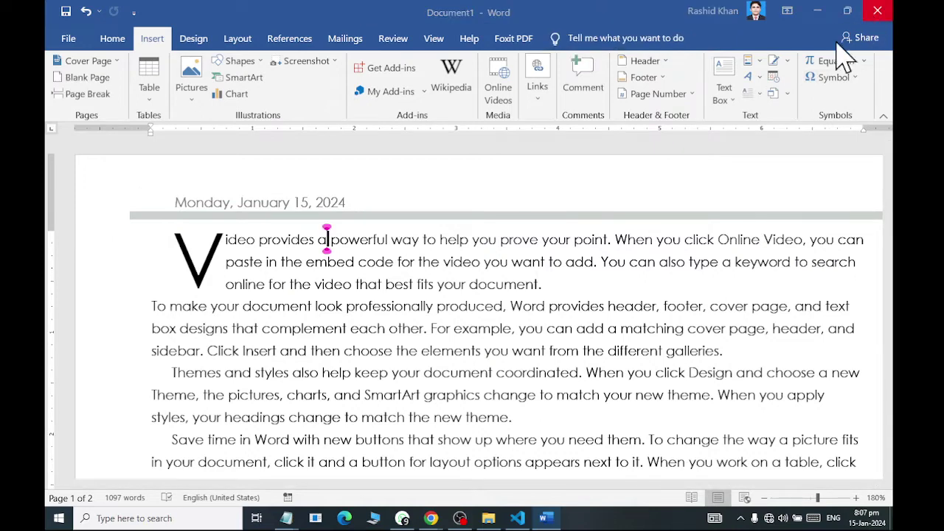
click(876, 11)
Close Word without saving and open Documents > Word_Files > insert file in File Explorer
click(519, 348)
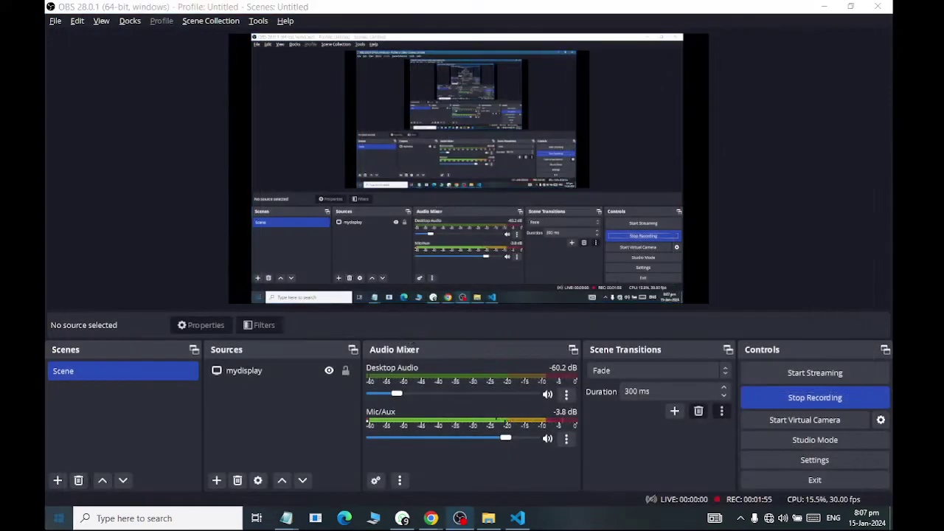
key(super)
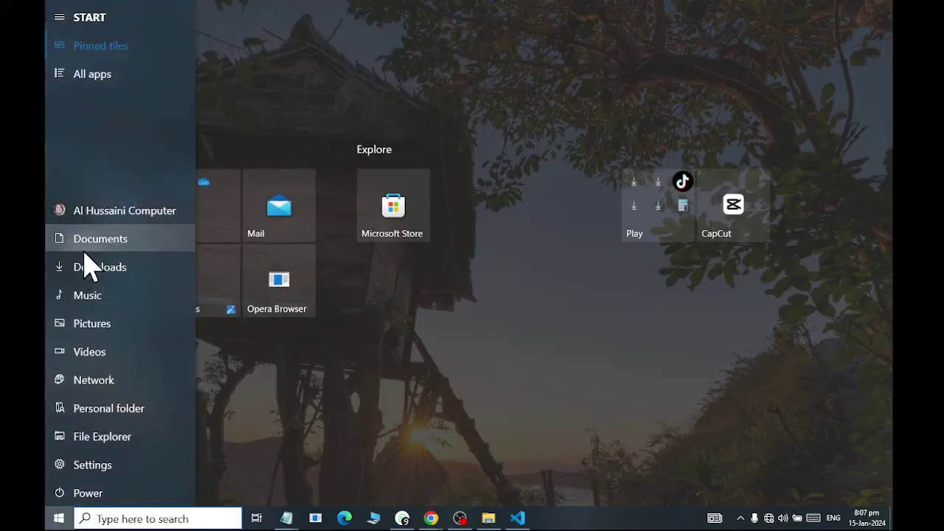
click(59, 237)
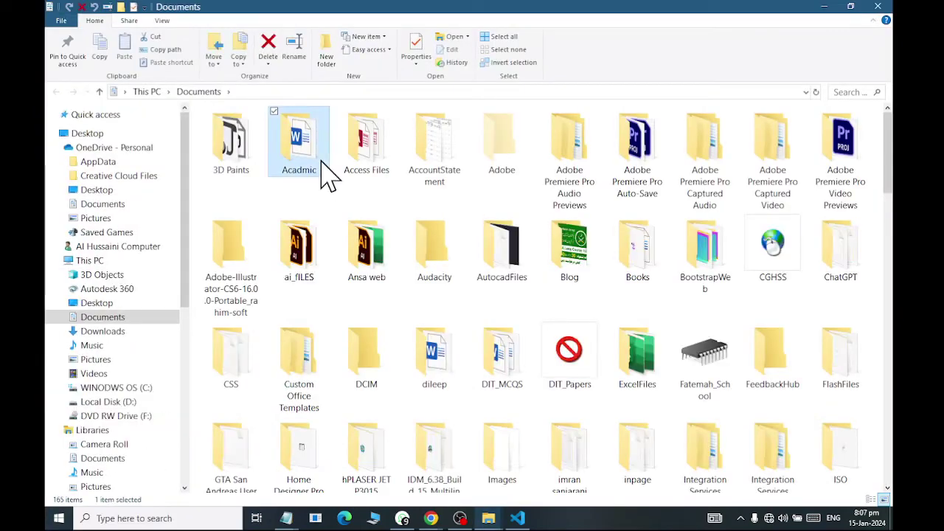
key(Return)
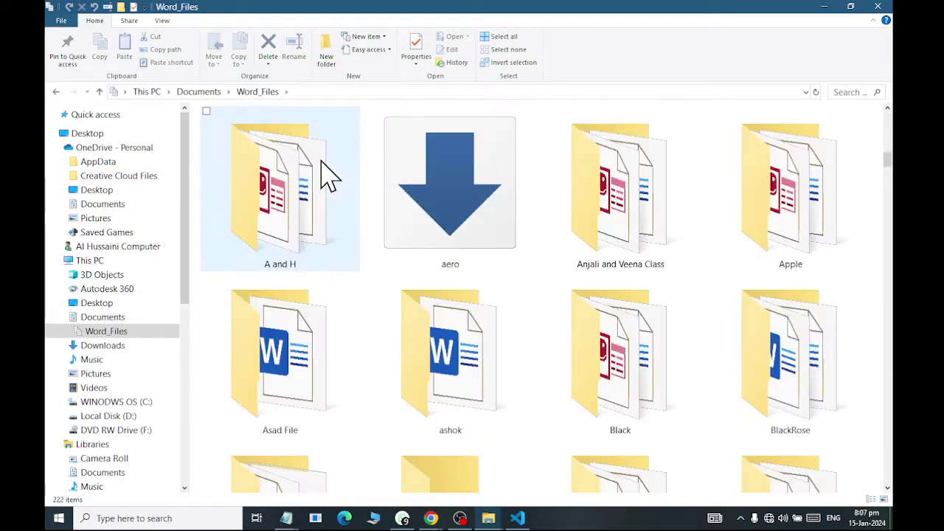
text(li)
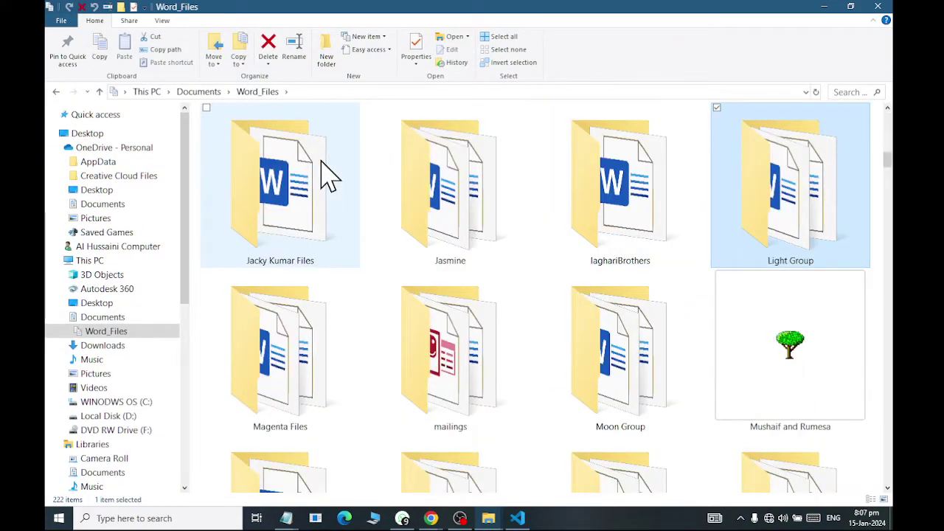
key(Home)
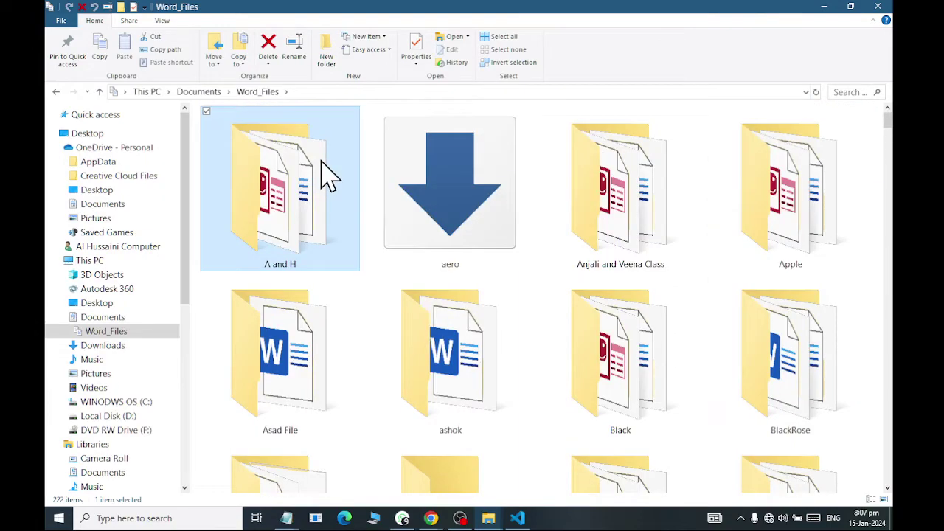
text(i)
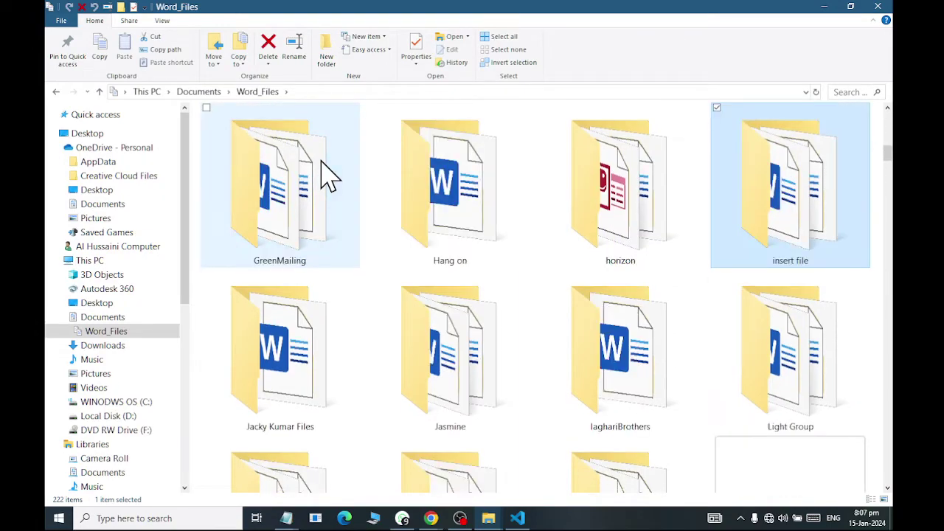
key(Return)
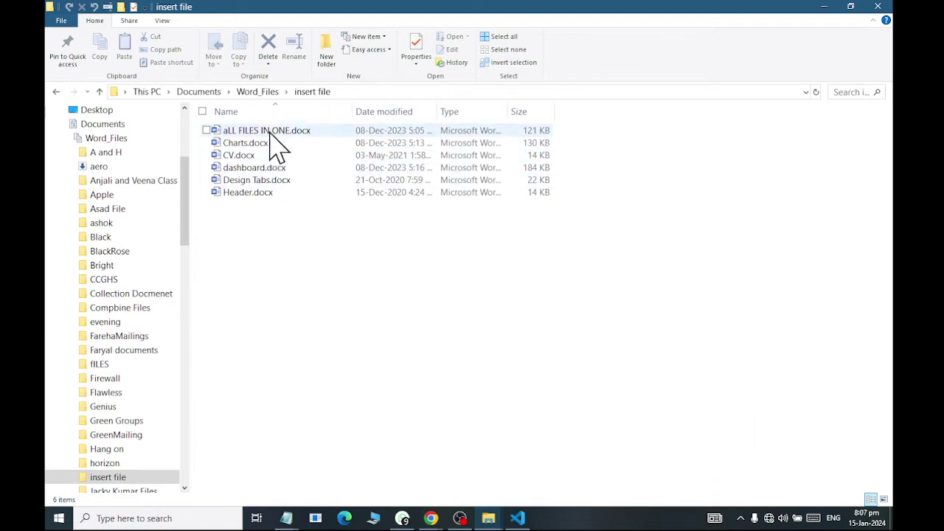
Permanently delete aLL FILES IN ONE.docx
click(276, 133)
key(shift+Delete)
click(516, 312)
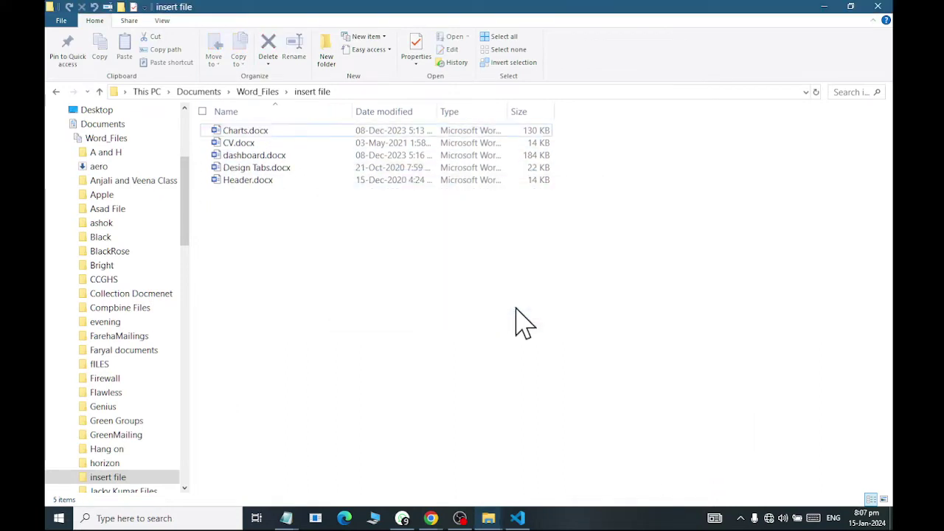
double_click(291, 130)
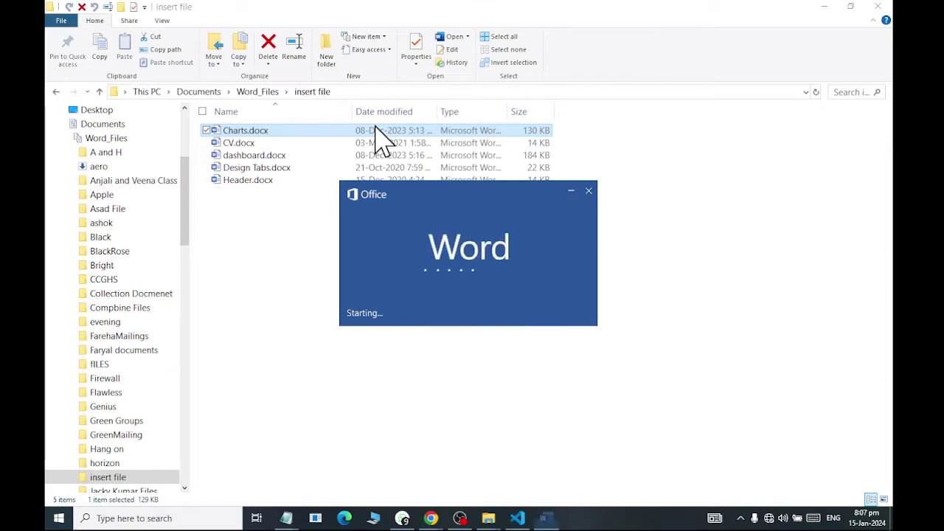
scroll(420, 219, down, 3)
scroll(421, 331, down, 5)
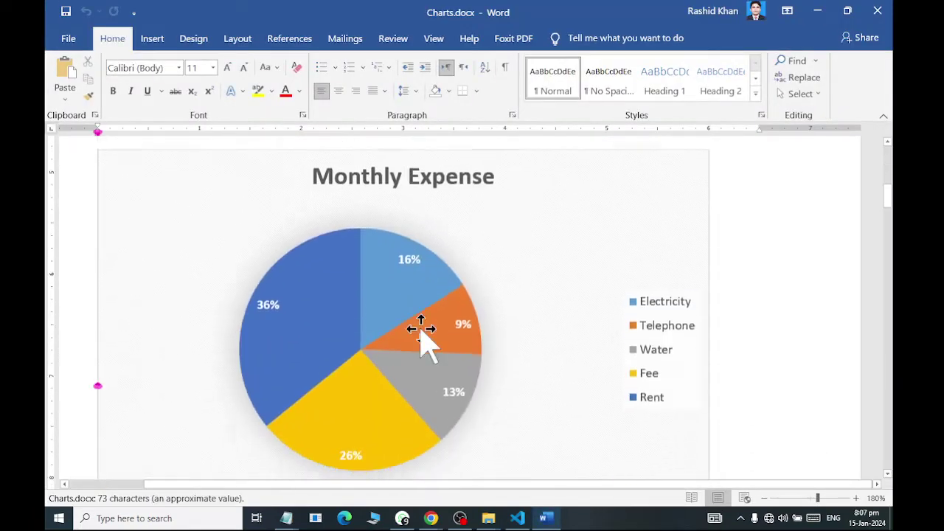
scroll(421, 327, down, 5)
key(alt+F4)
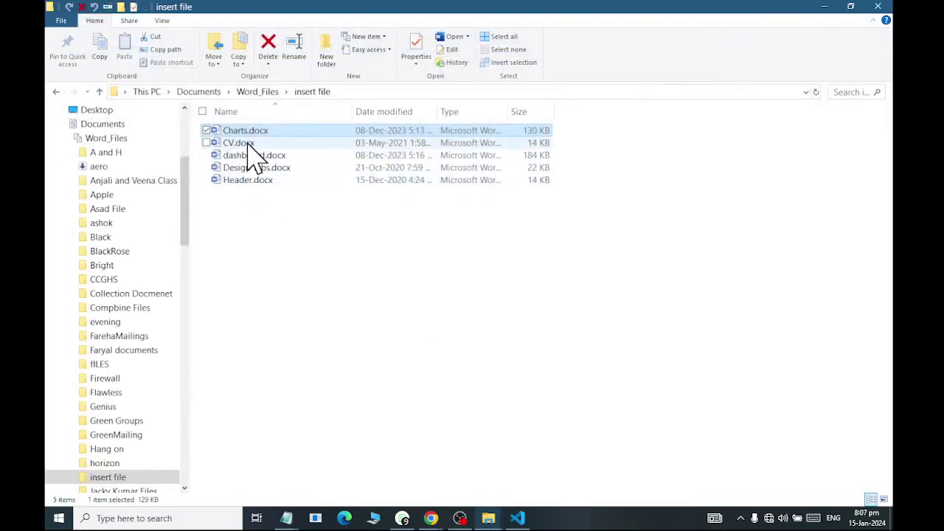
double_click(267, 143)
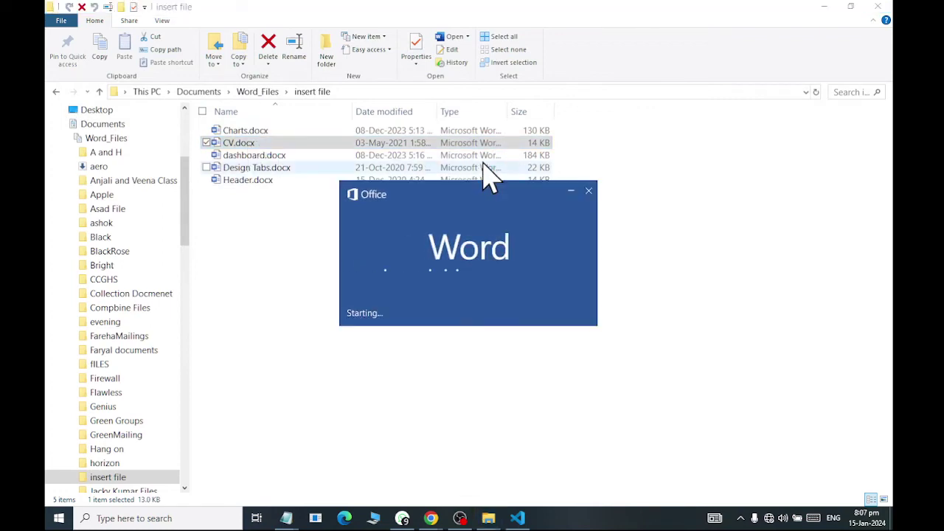
scroll(489, 217, down, 3)
scroll(477, 248, down, 3)
scroll(477, 248, down, 5)
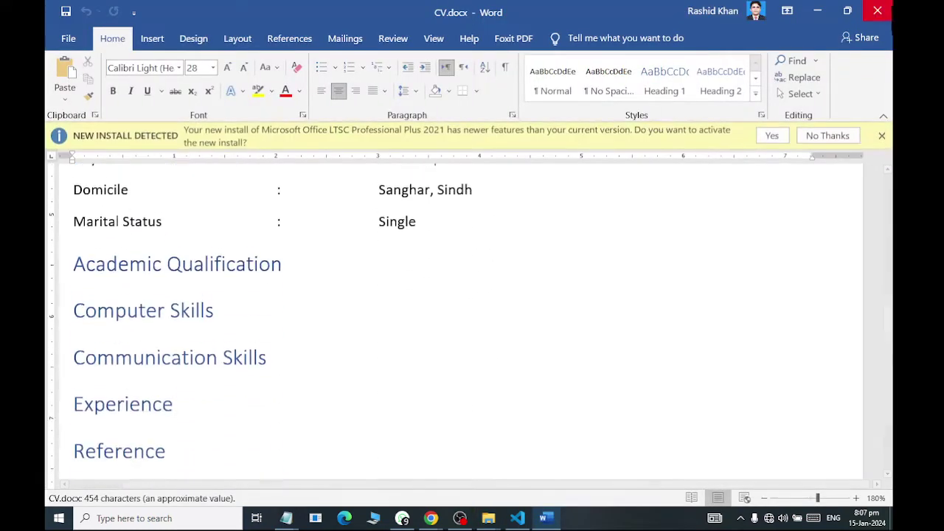
key(alt+F4)
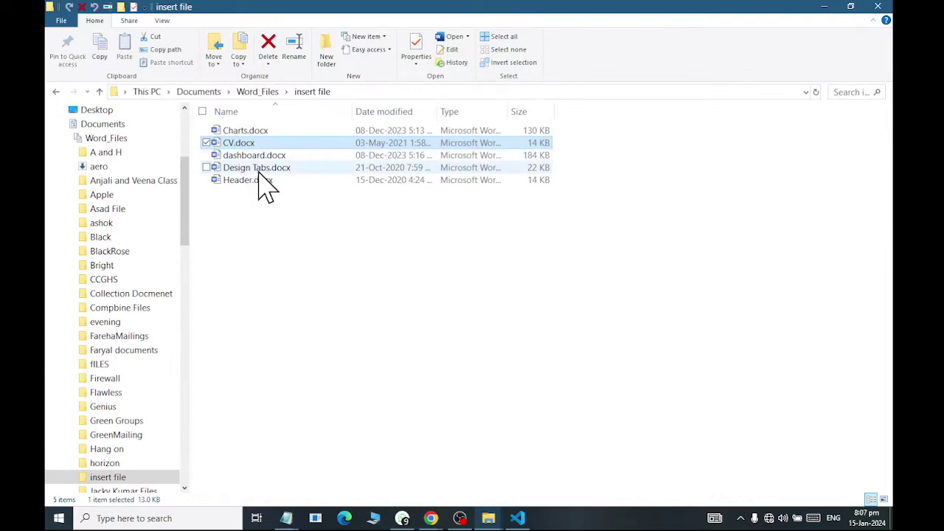
double_click(257, 155)
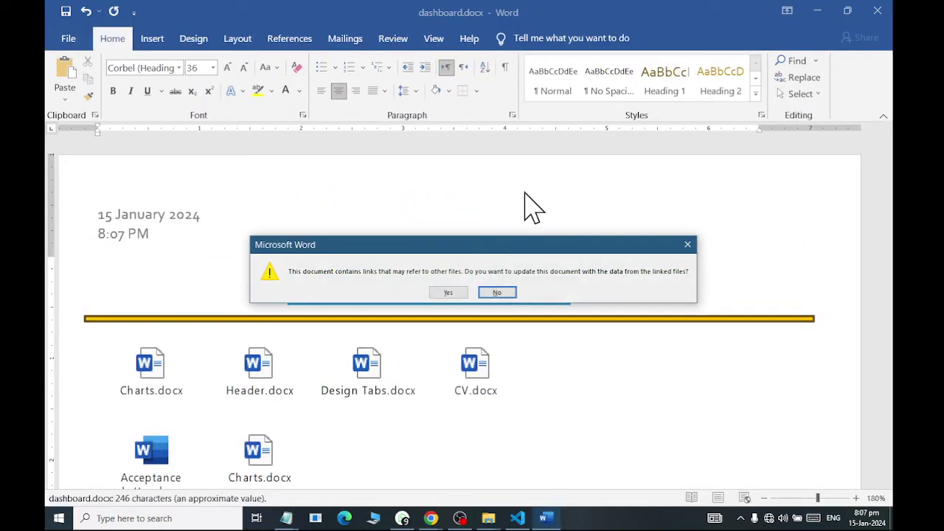
click(447, 295)
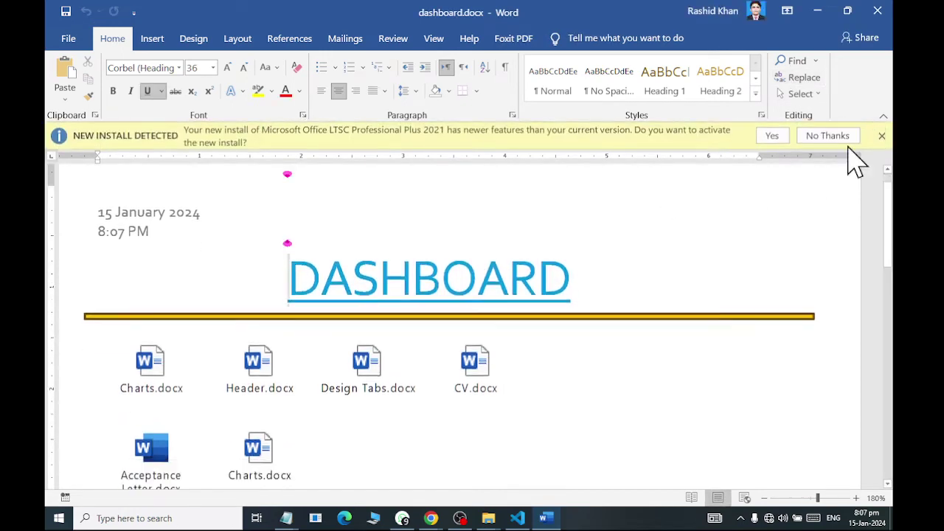
scroll(853, 159, down, 1)
click(878, 10)
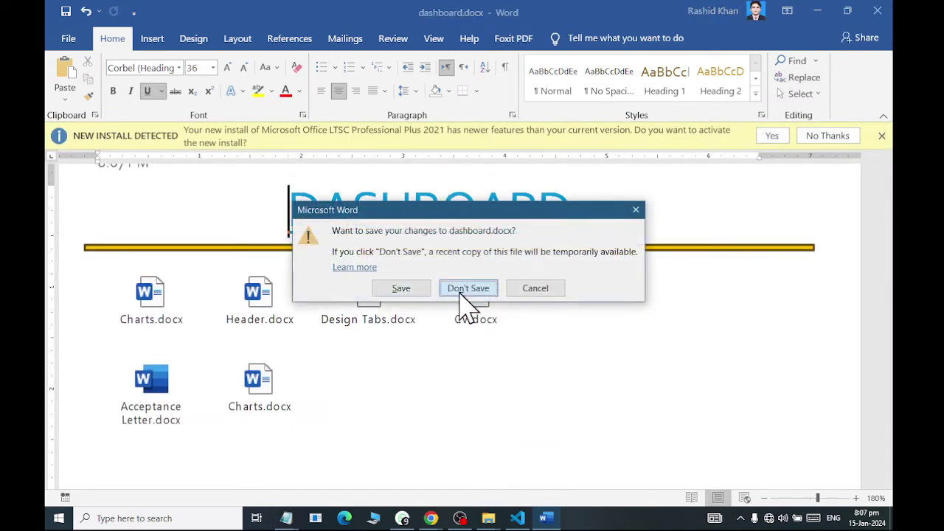
click(481, 289)
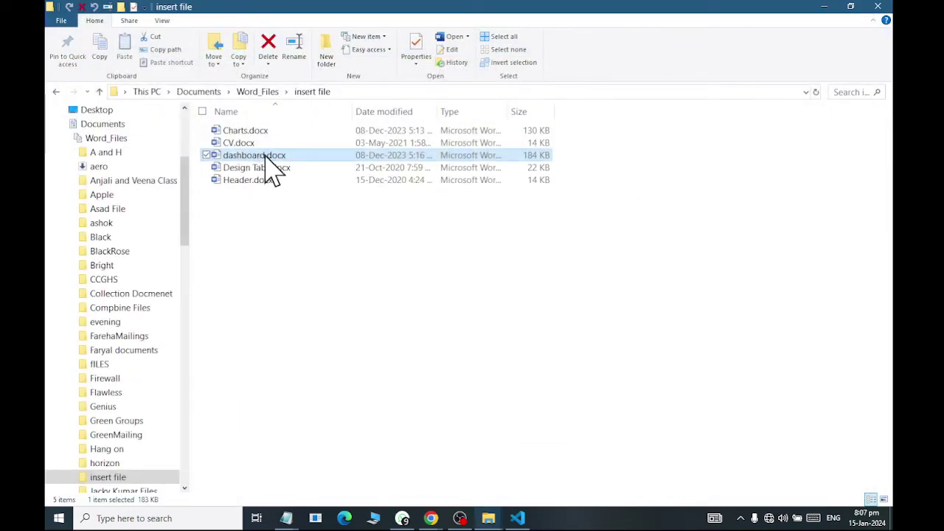
Delete dashboard.docx, then open Design Tabs.docx to preview it and close it
key(Delete)
click(515, 309)
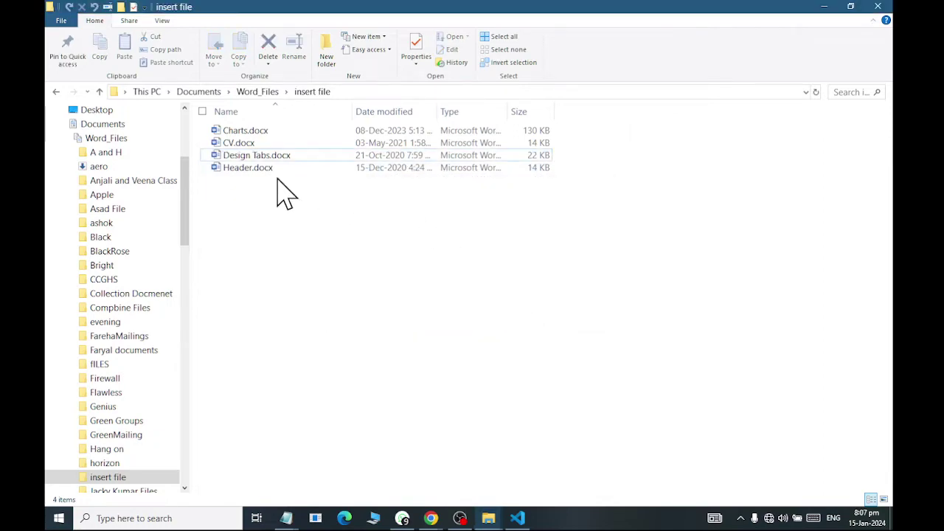
double_click(253, 155)
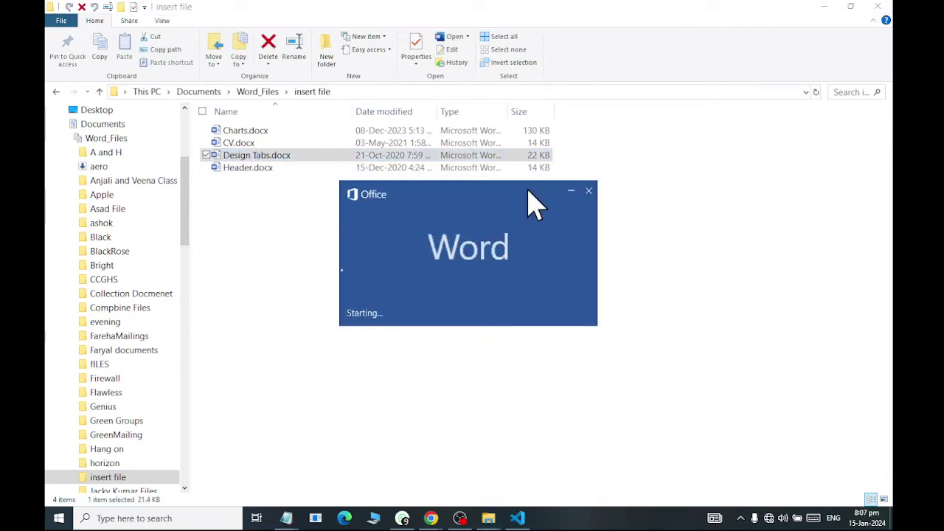
scroll(498, 239, down, 5)
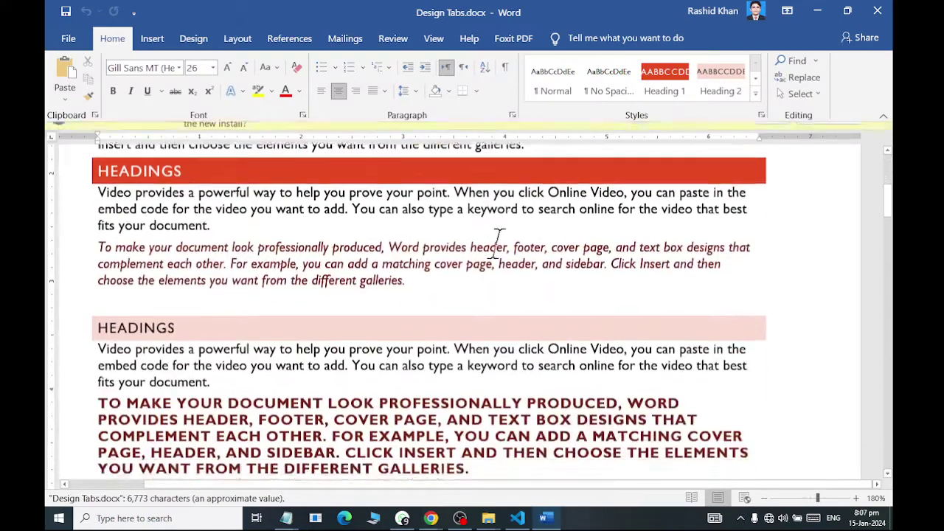
scroll(498, 239, down, 5)
click(877, 10)
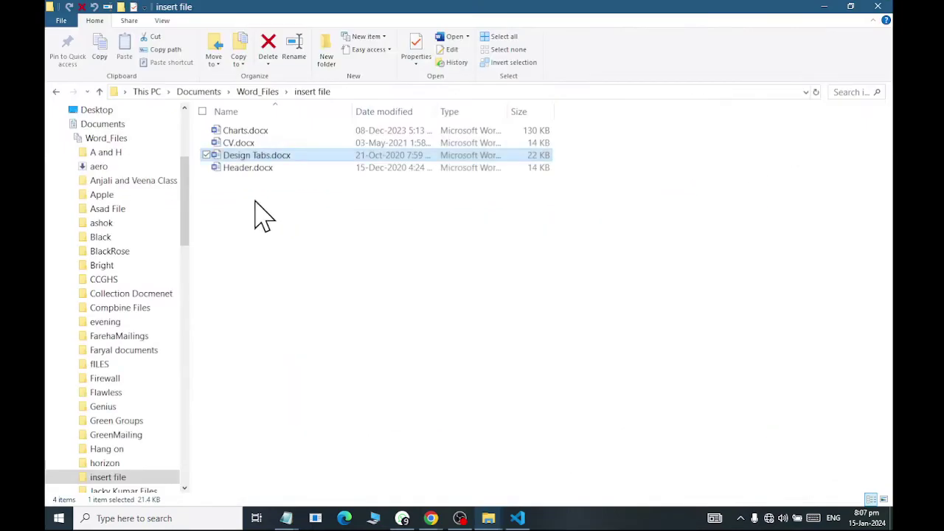
Preview Header.docx in Word and close it
double_click(248, 168)
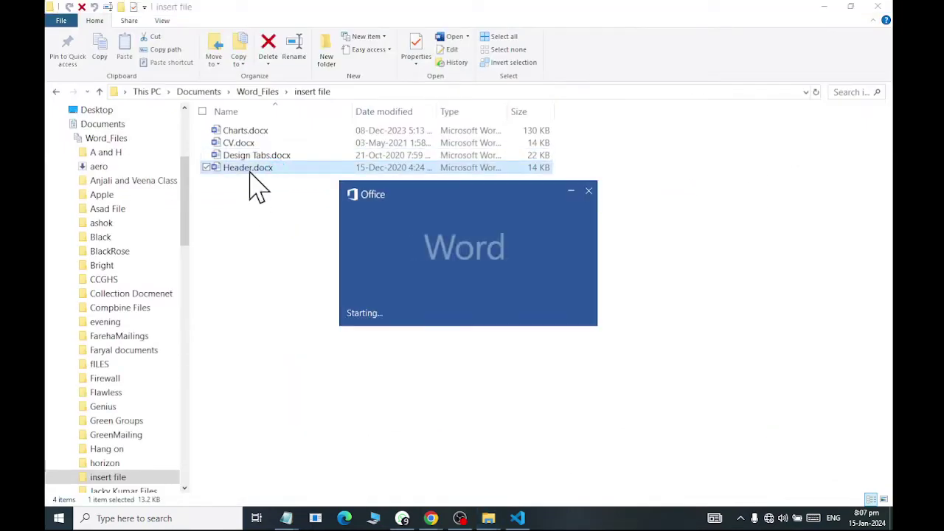
scroll(394, 227, down, 3)
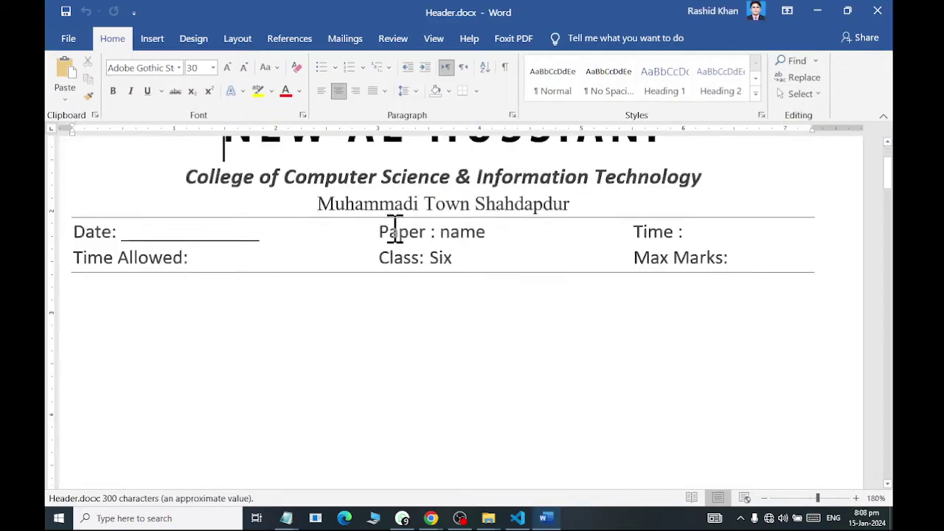
click(877, 10)
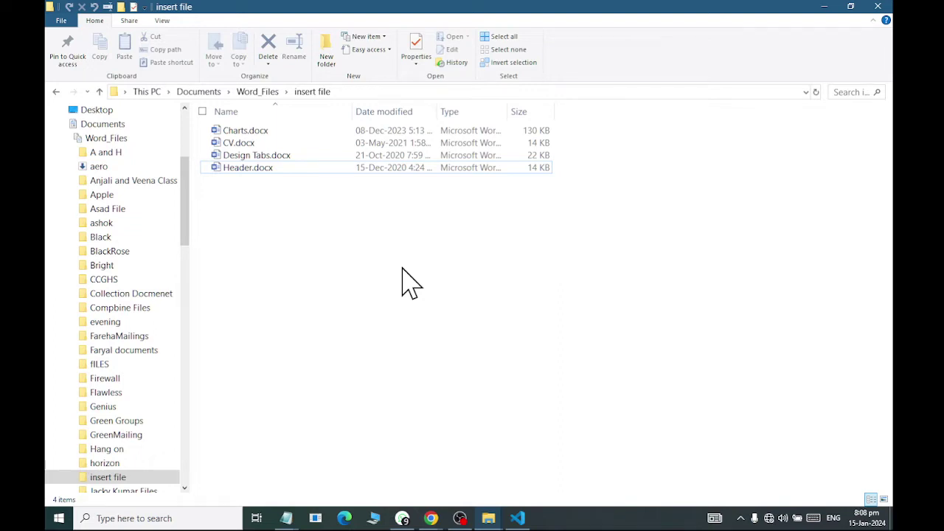
Launch Word from the Run prompt and start a blank document
key(super+r)
text(wr)
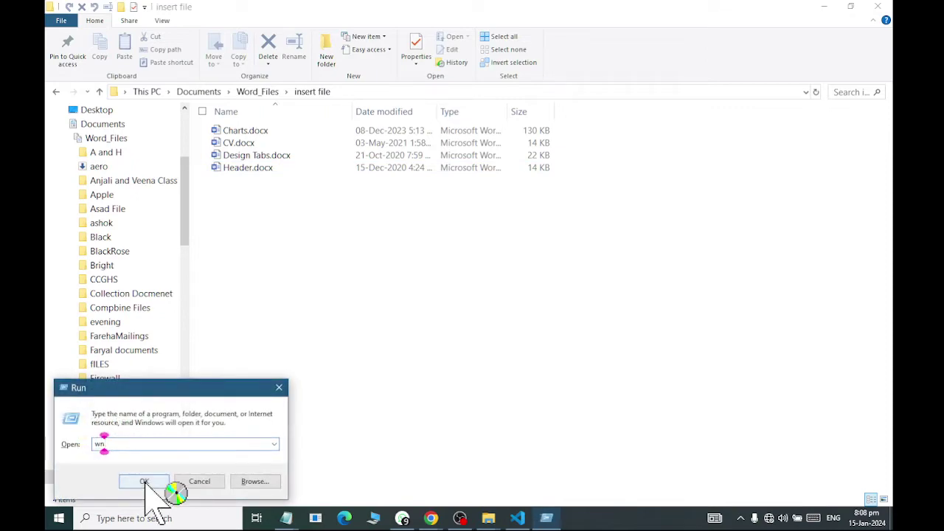
click(144, 483)
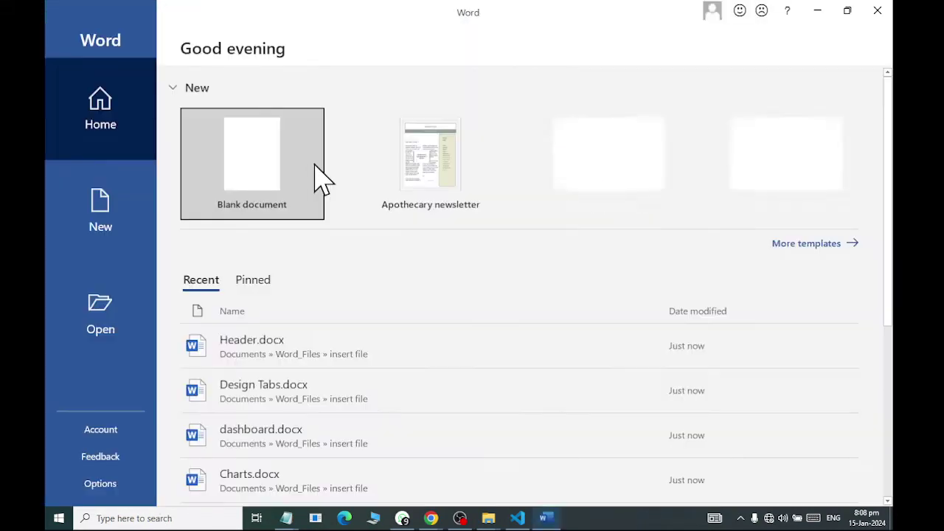
click(309, 175)
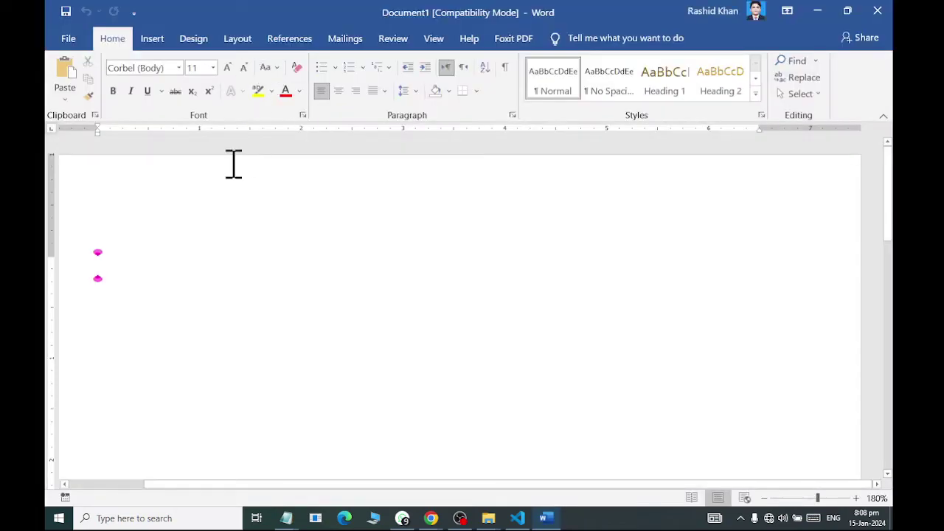
Insert the text of CV.docx from Word_Files\insert file and scroll through the result
click(153, 37)
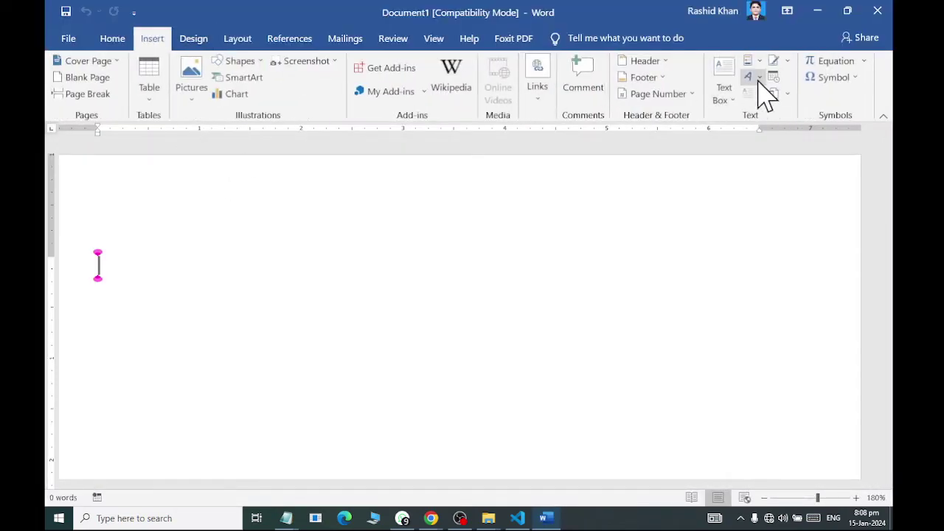
click(787, 94)
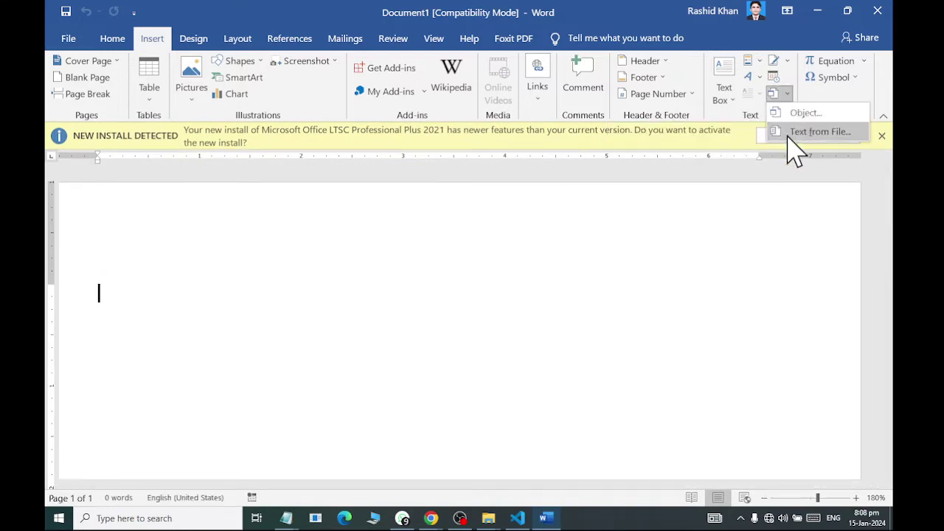
click(787, 137)
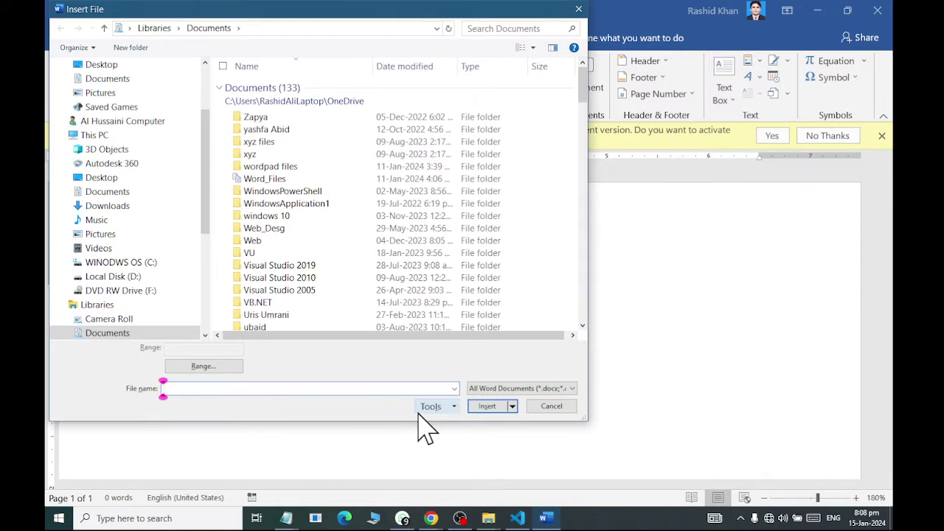
double_click(354, 178)
key(i)
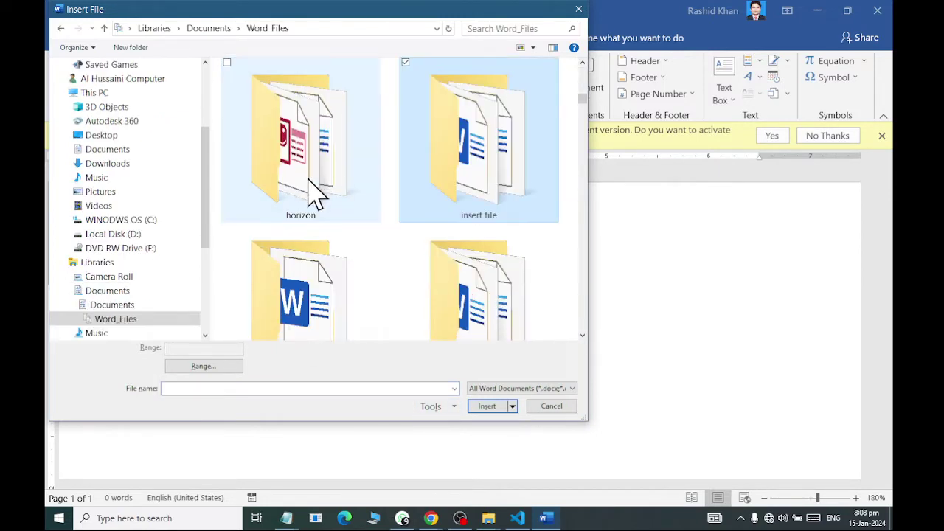
key(Return)
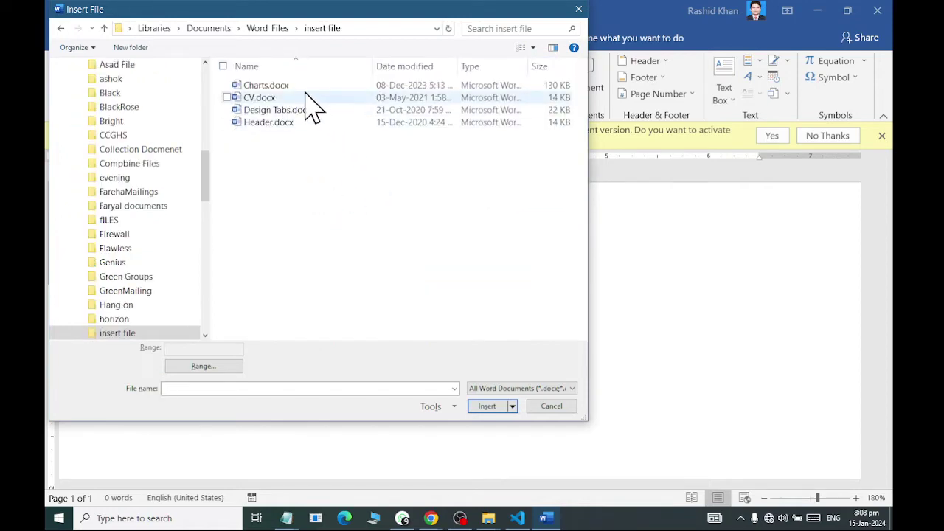
click(308, 96)
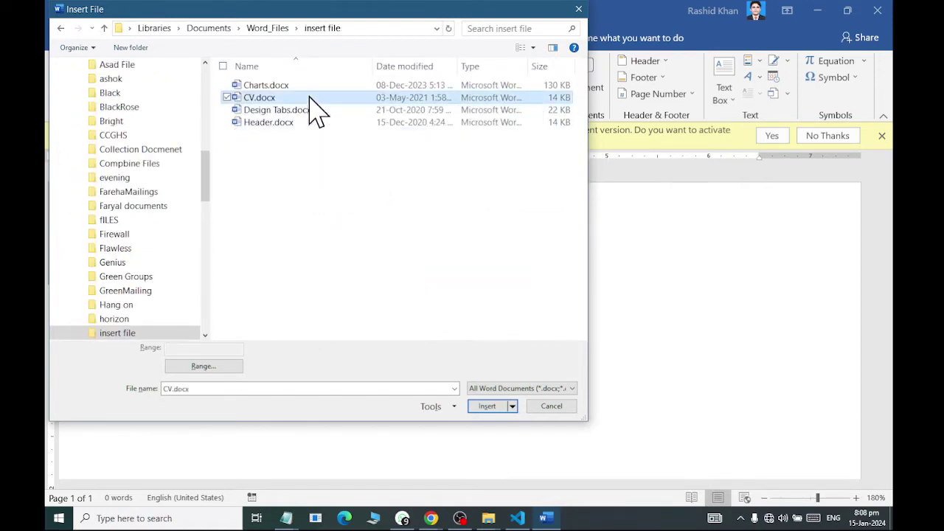
click(487, 407)
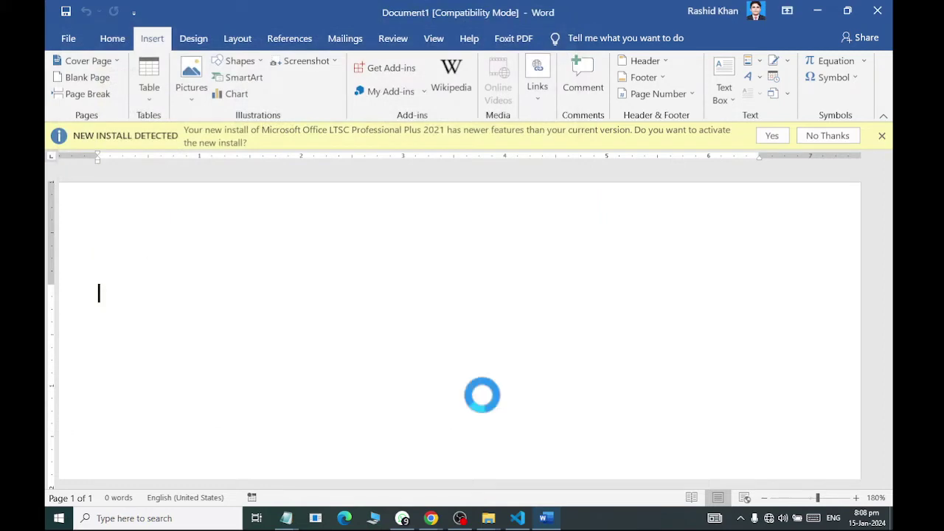
scroll(421, 331, down, 1)
ctrl+scroll(403, 299, down, 7)
ctrl+scroll(406, 299, down, 3)
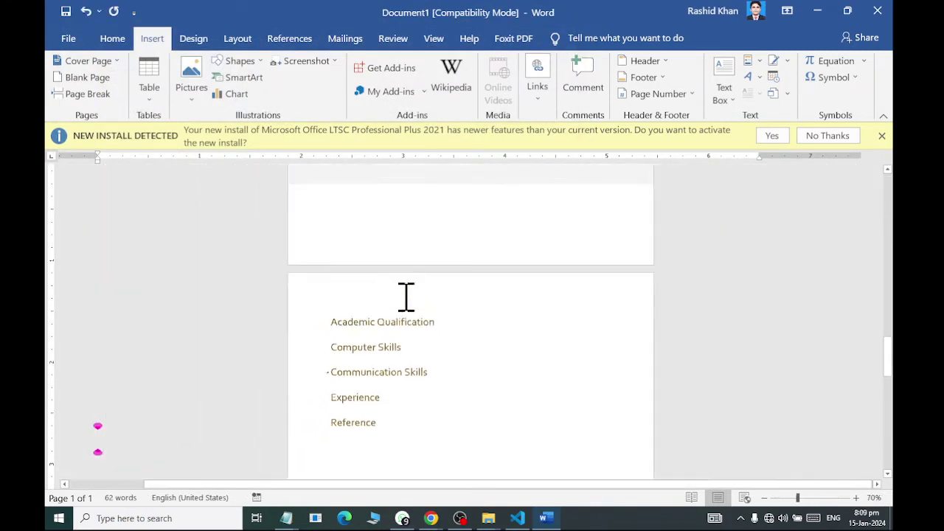
ctrl+scroll(414, 296, down, 2)
scroll(430, 310, down, 1)
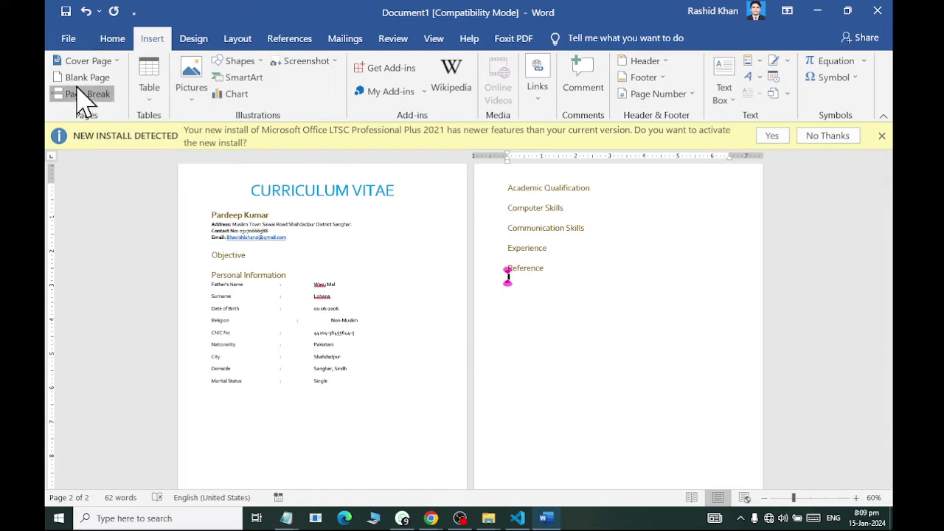
Add a new page after the CV and insert the contents of Charts.docx
click(84, 94)
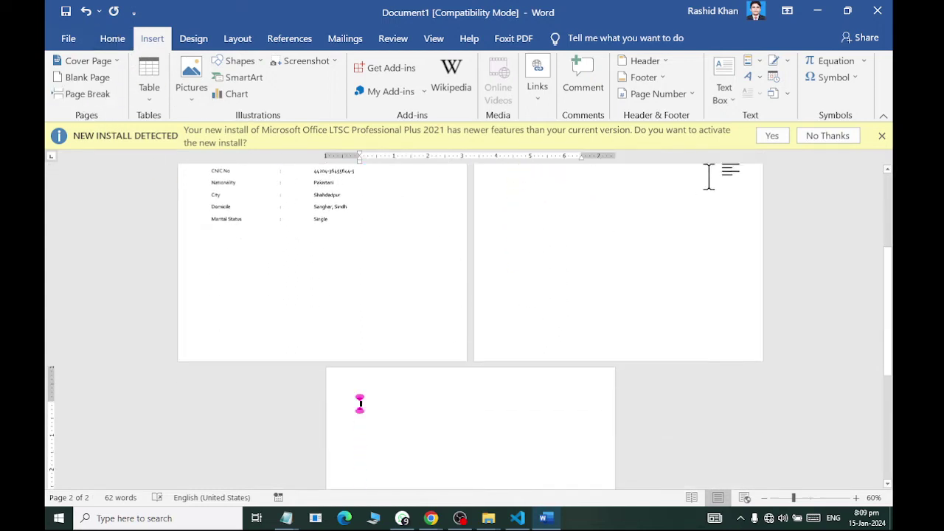
click(786, 93)
click(815, 130)
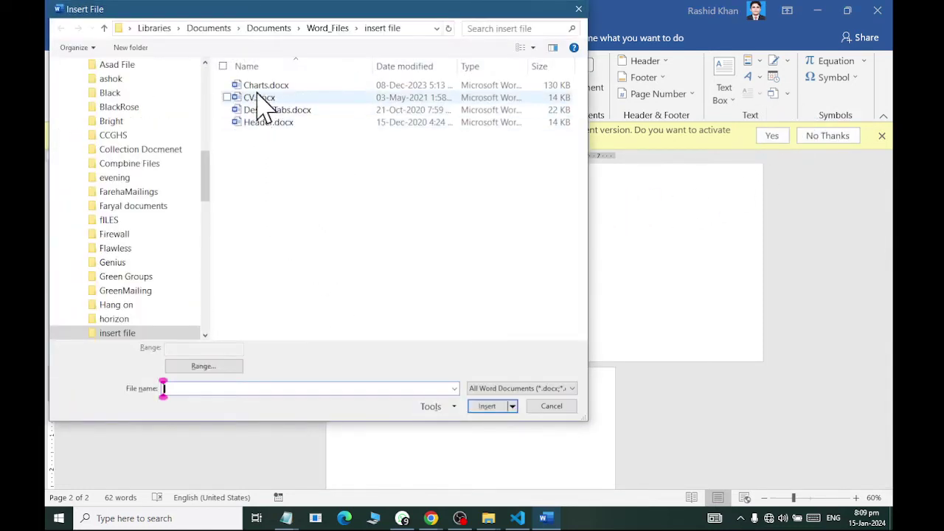
double_click(261, 85)
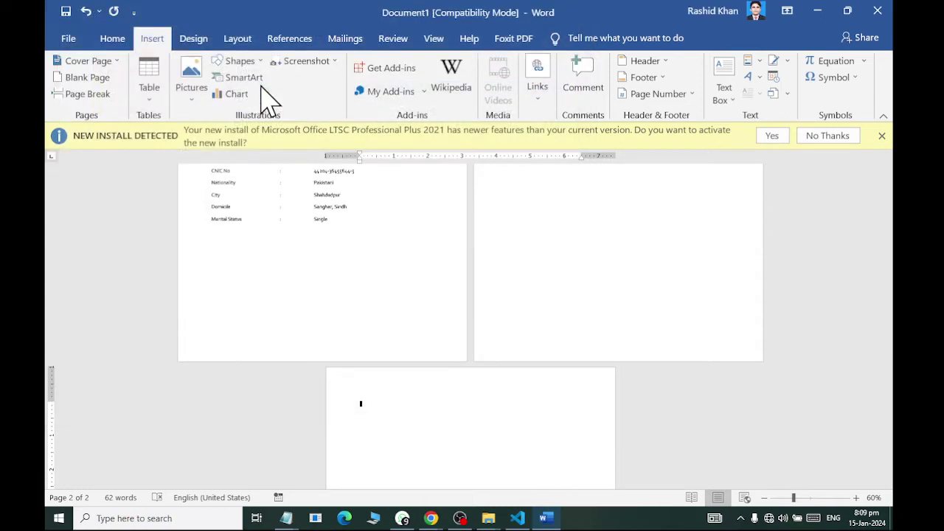
Add a blank page below the Sales pie chart and bring up Text from File
scroll(367, 301, up, 2)
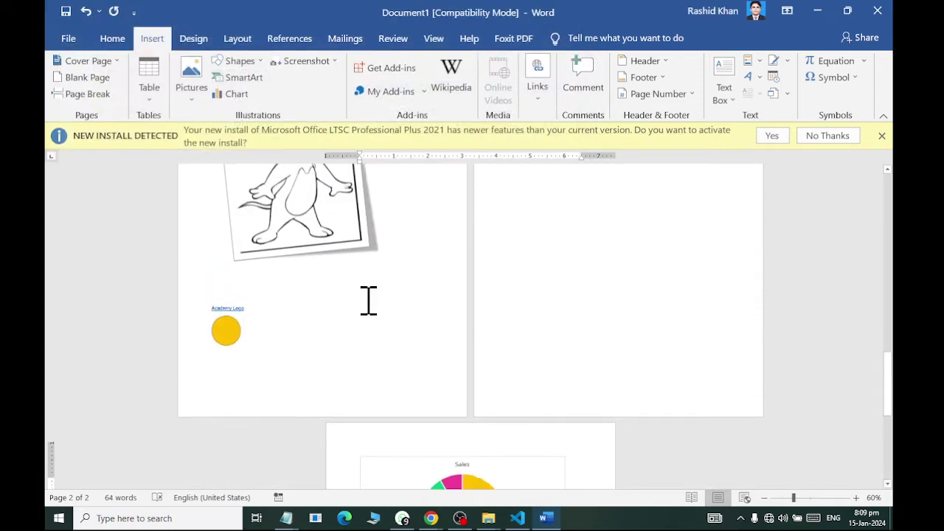
scroll(367, 301, up, 2)
scroll(367, 301, up, 3)
scroll(362, 299, up, 2)
scroll(362, 299, up, 1)
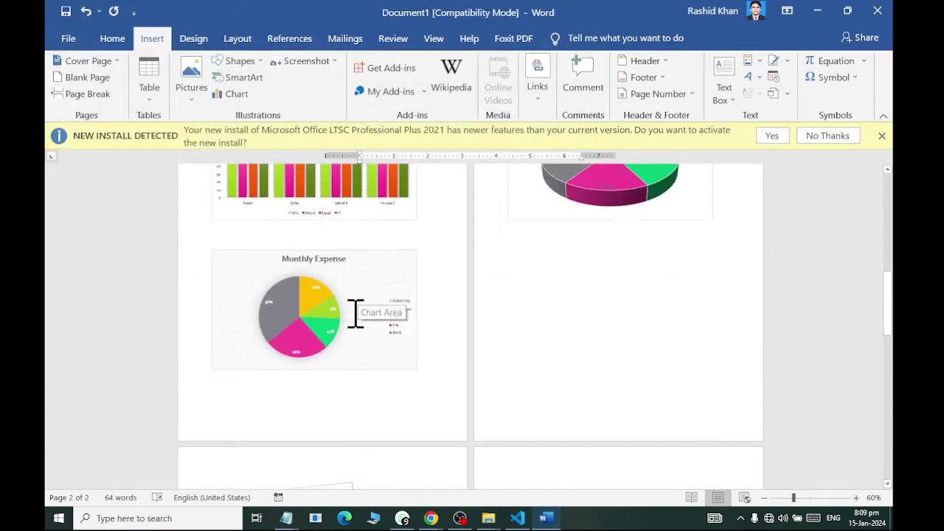
scroll(361, 310, down, 3)
scroll(361, 317, down, 2)
scroll(362, 310, down, 4)
scroll(383, 299, down, 2)
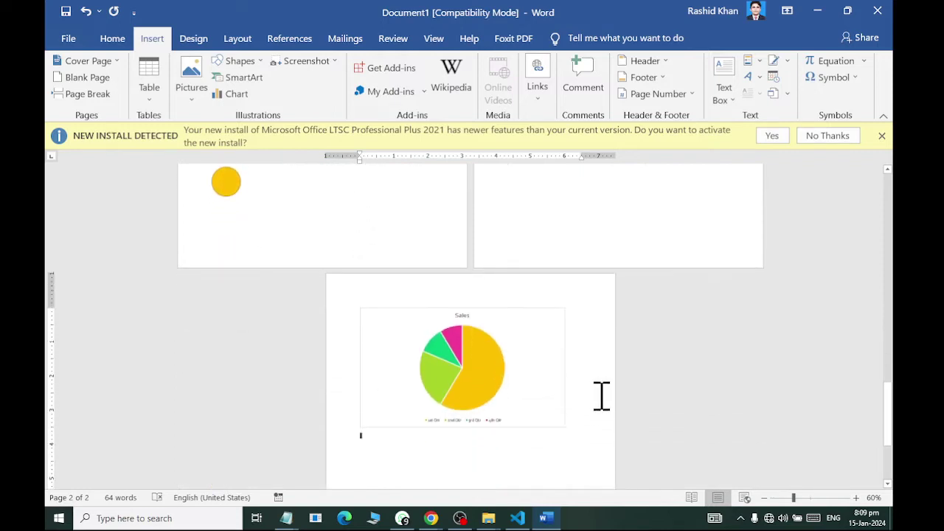
click(536, 432)
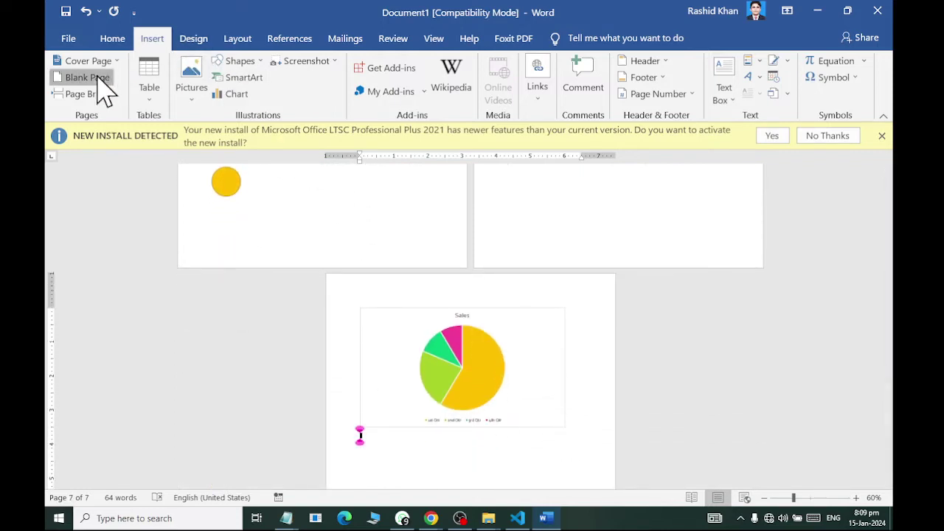
click(87, 78)
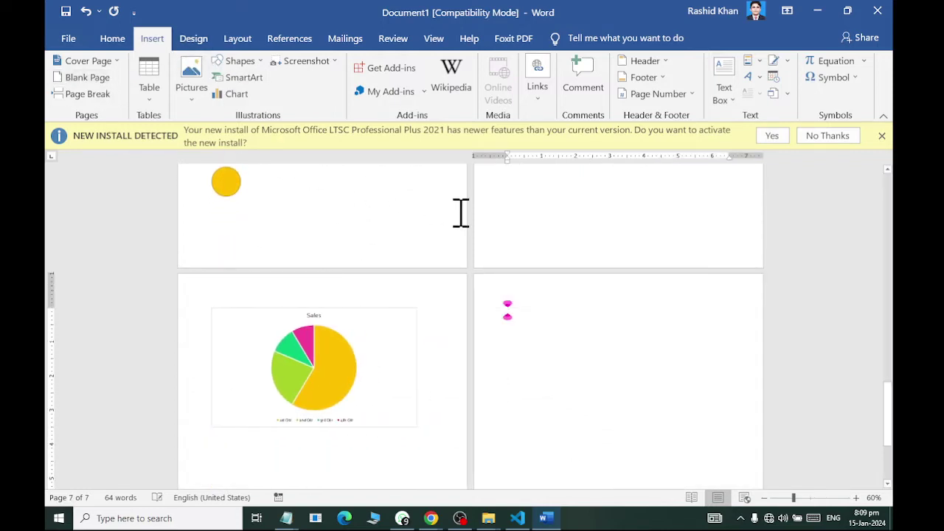
click(787, 94)
click(804, 134)
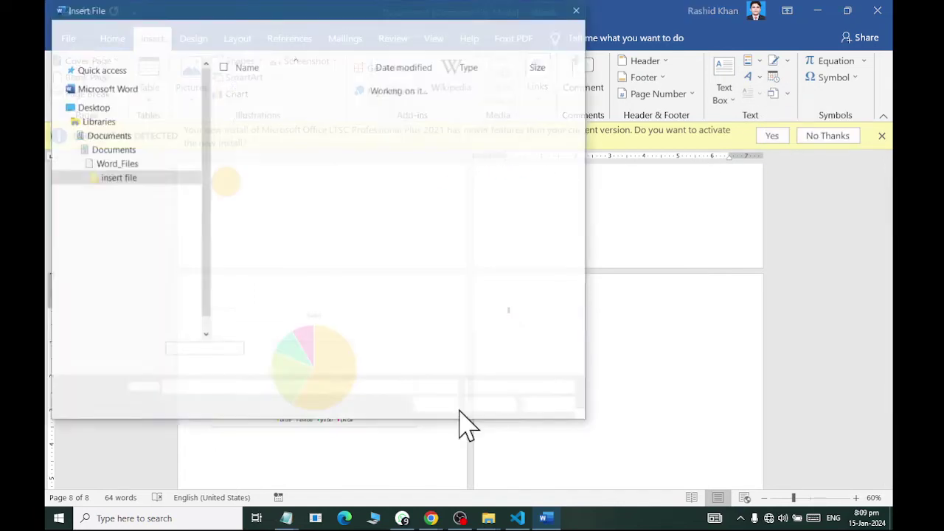
Insert Header.docx's text and add two blank pages after it
click(259, 124)
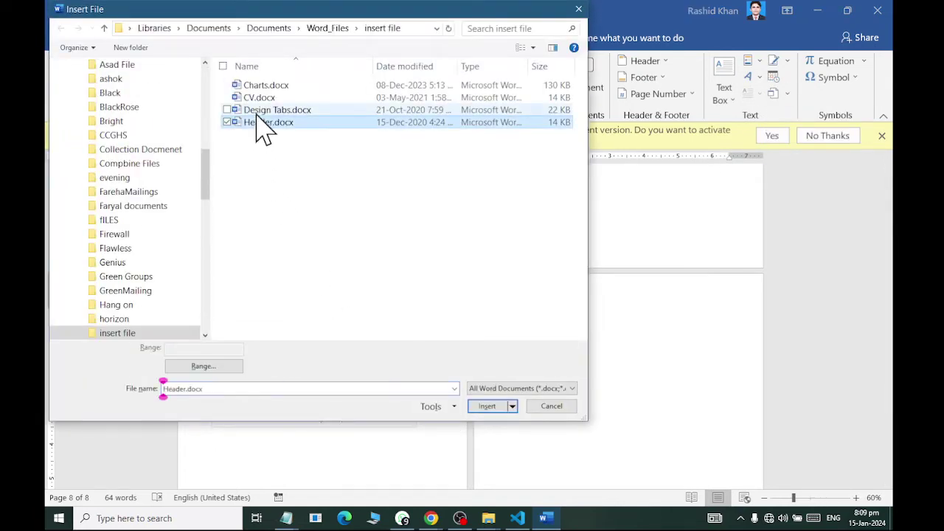
double_click(267, 124)
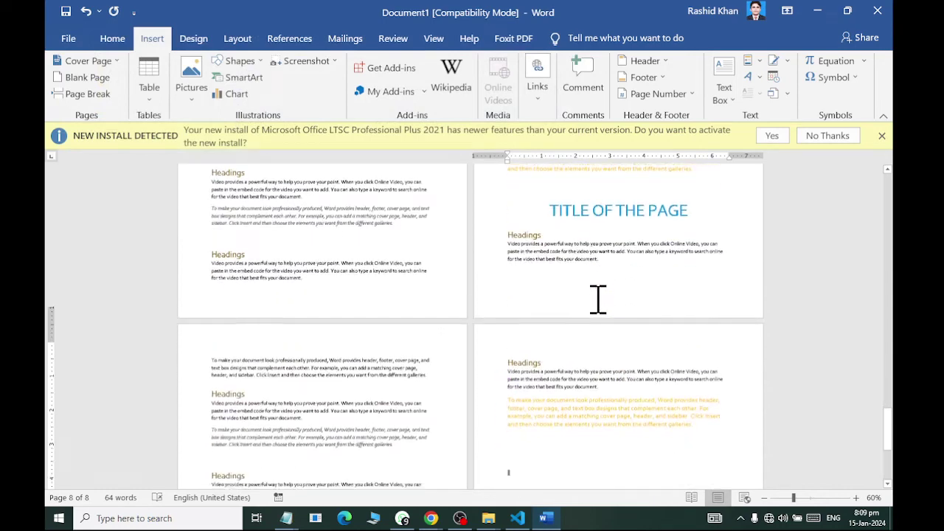
click(82, 77)
click(82, 77)
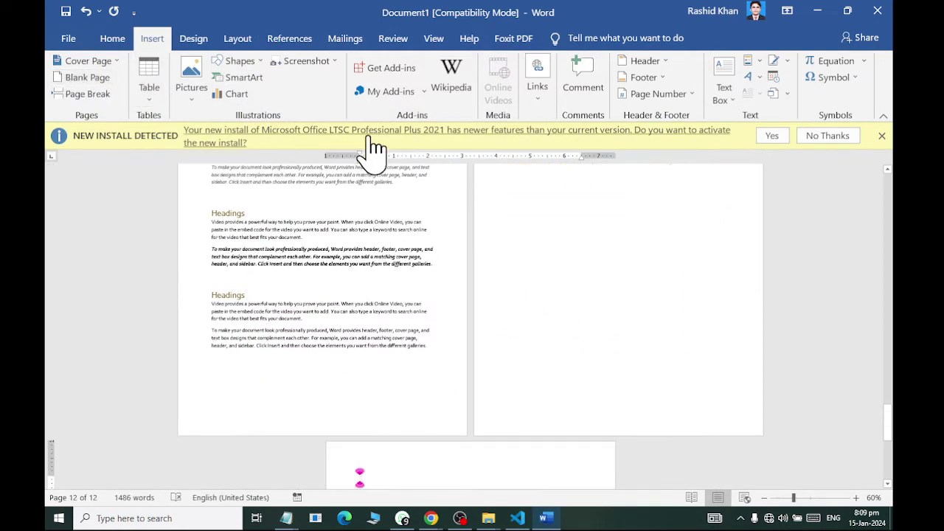
Insert Design Tabs.docx's text after the blank pages and scroll through the document
click(787, 93)
click(798, 135)
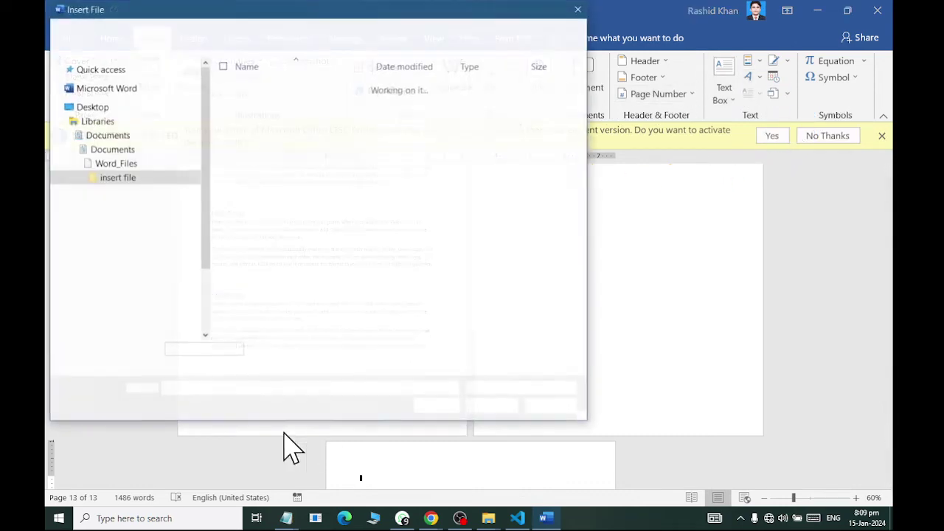
double_click(282, 138)
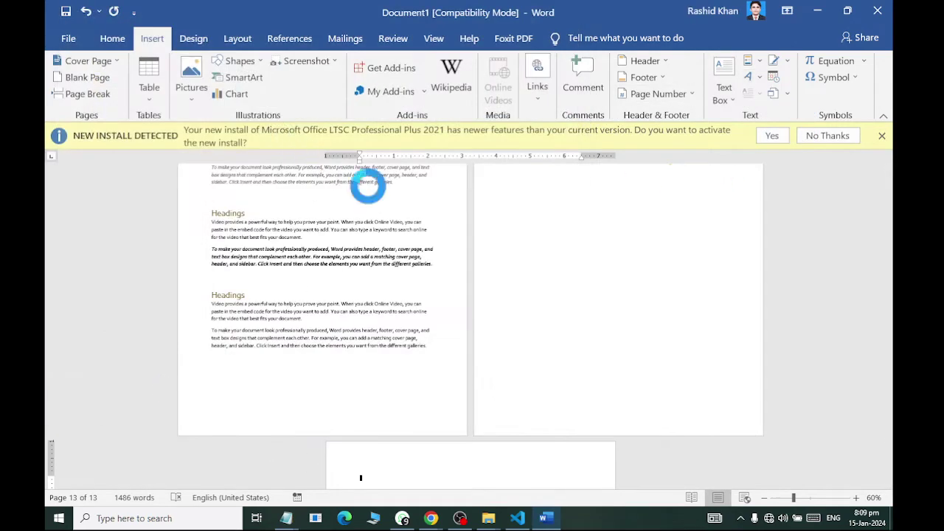
scroll(474, 305, down, 5)
scroll(558, 336, down, 2)
scroll(605, 388, down, 3)
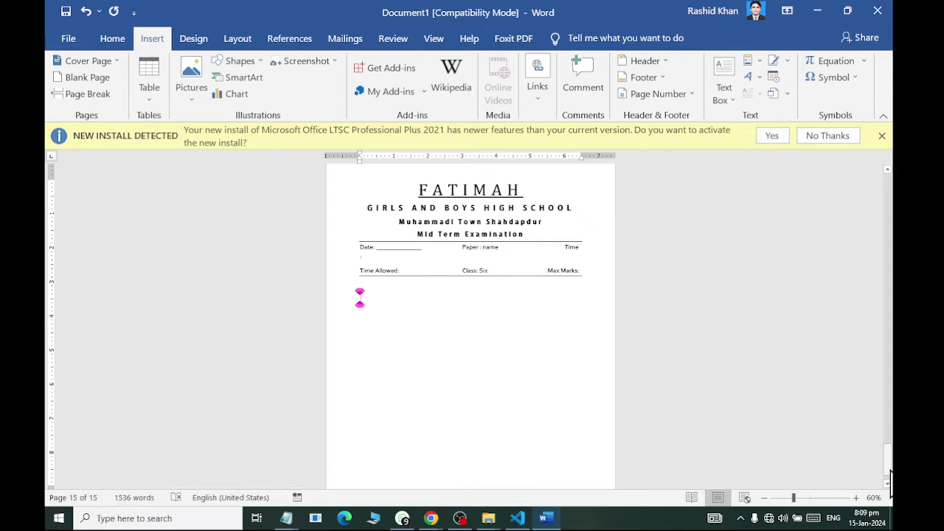
drag(889, 476, 881, 123)
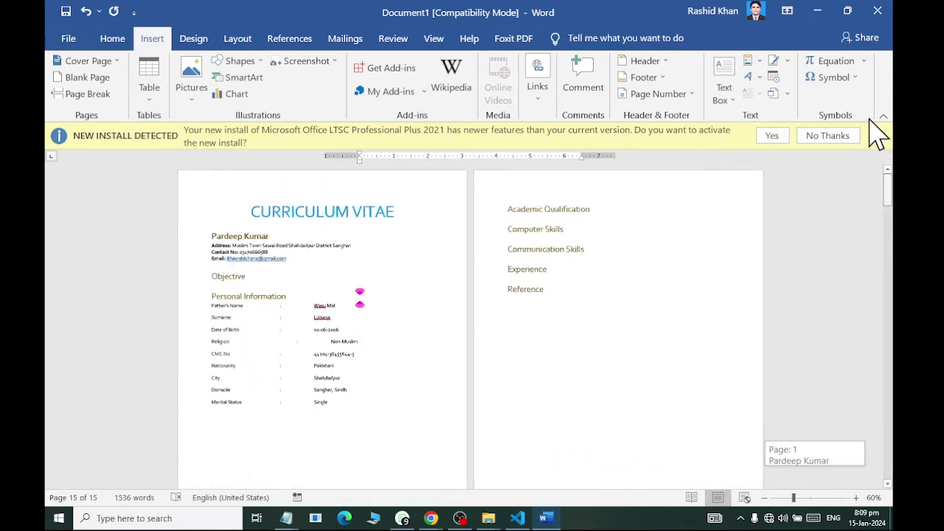
Save the combined document as 'All in One' in the Word_Files\insert file folder
click(318, 290)
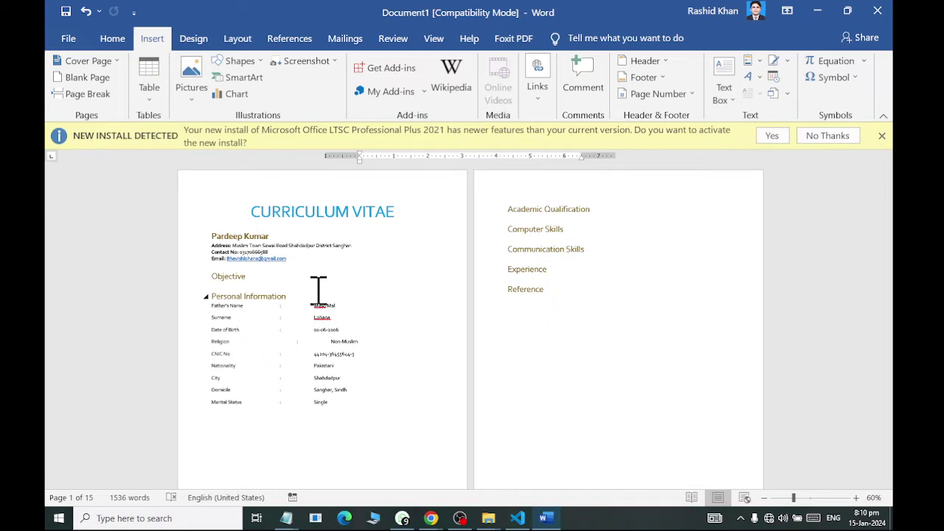
key(ctrl+s)
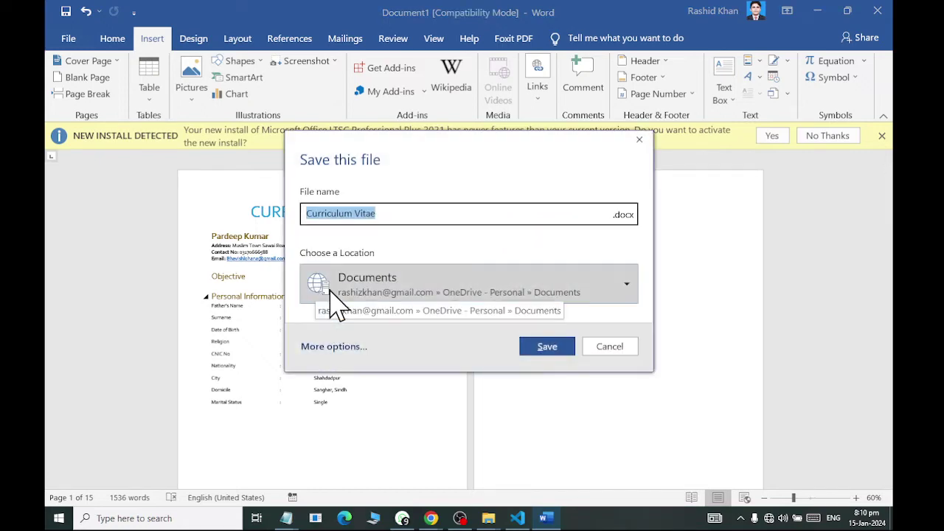
click(329, 352)
click(237, 237)
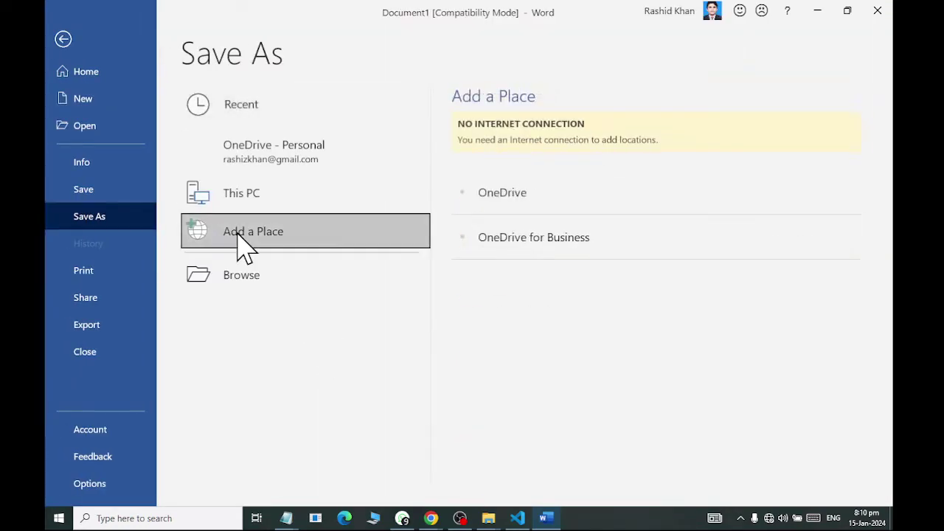
click(240, 260)
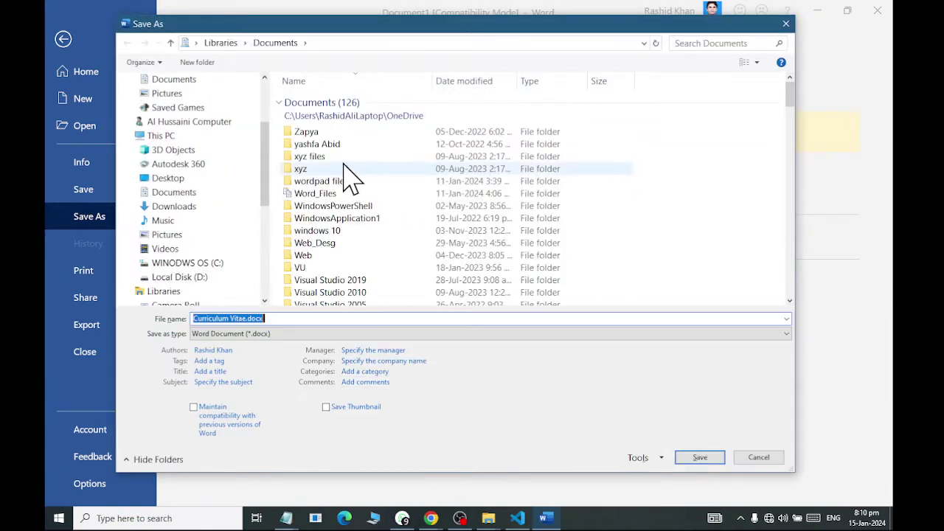
key(Down)
key(Down)
key(Down)
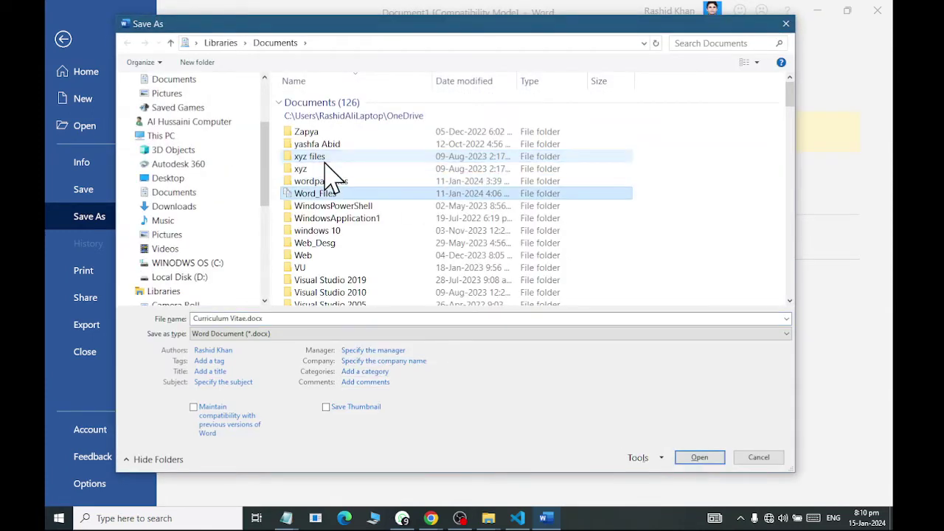
key(Return)
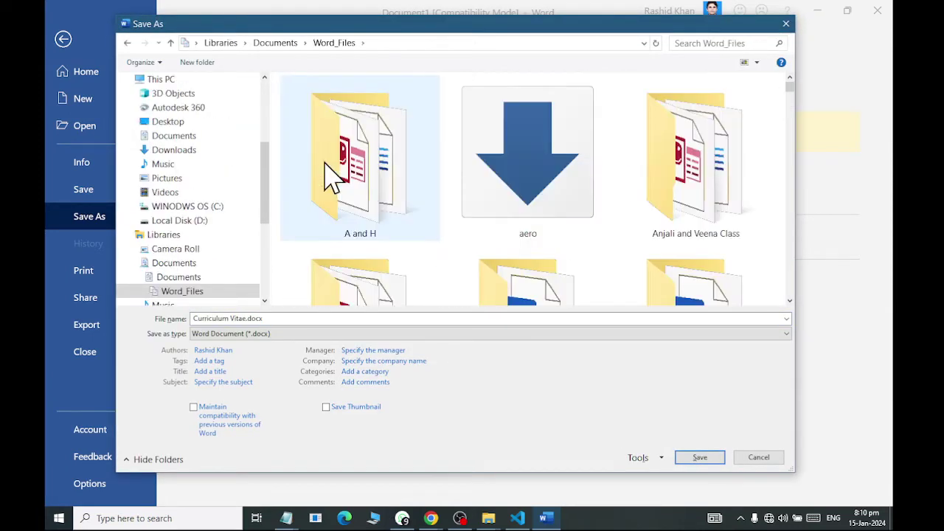
key(i)
key(Return)
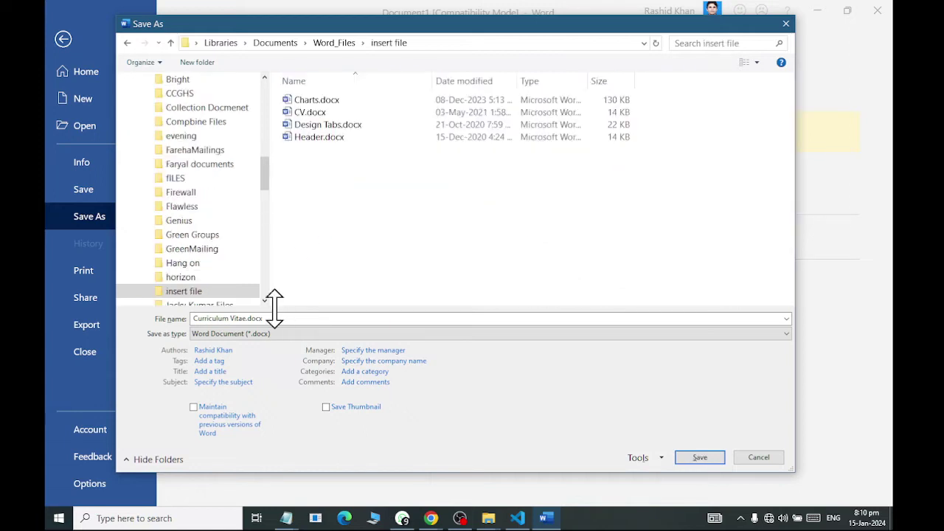
text(A)
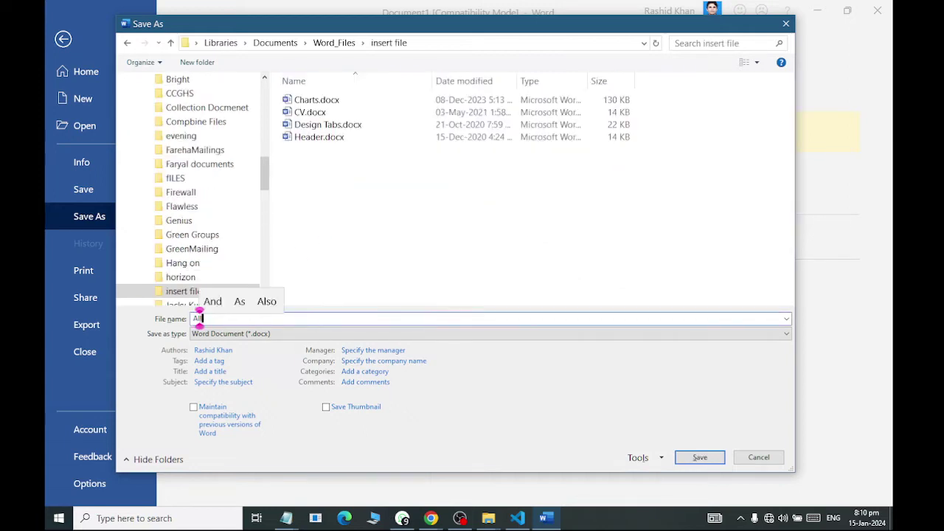
text(ll in O)
key(Return)
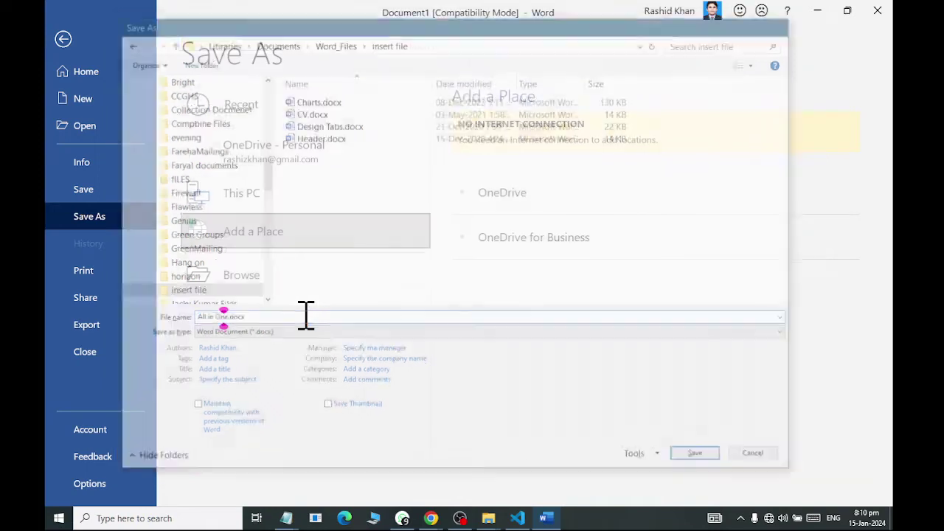
Accept the format upgrade, close Word, select All in One.docx, and relaunch Word
click(523, 297)
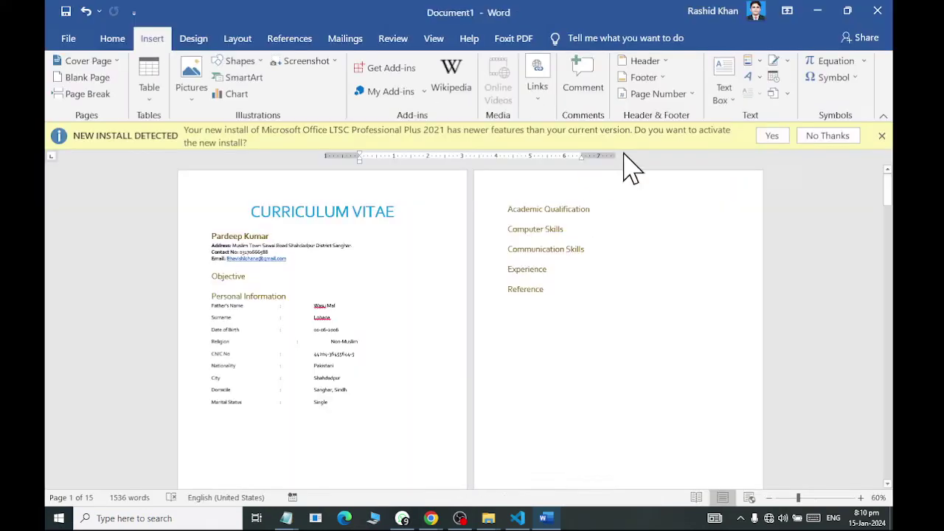
click(882, 136)
click(877, 11)
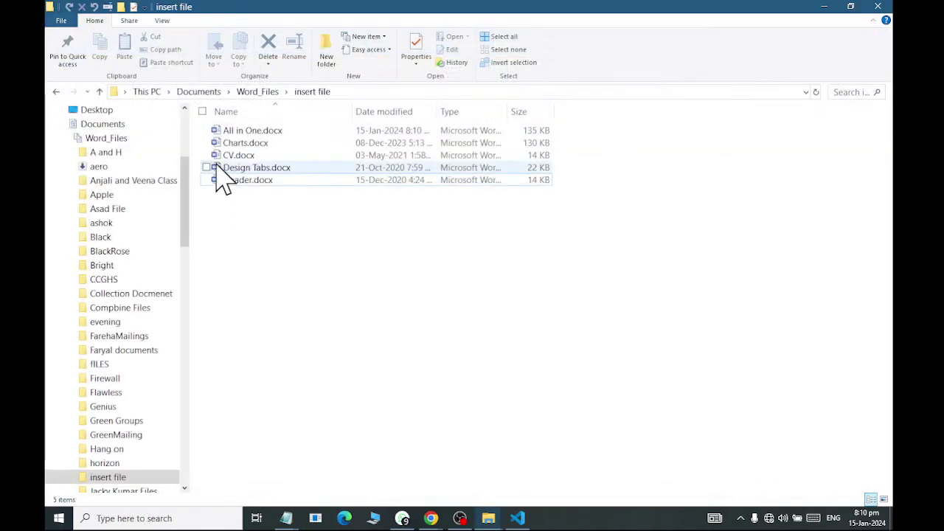
click(254, 131)
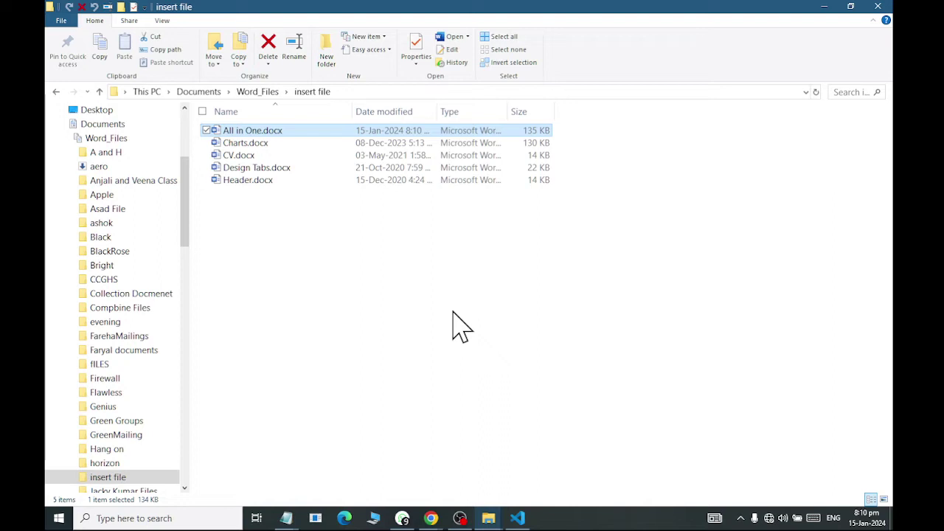
key(super+r)
click(146, 480)
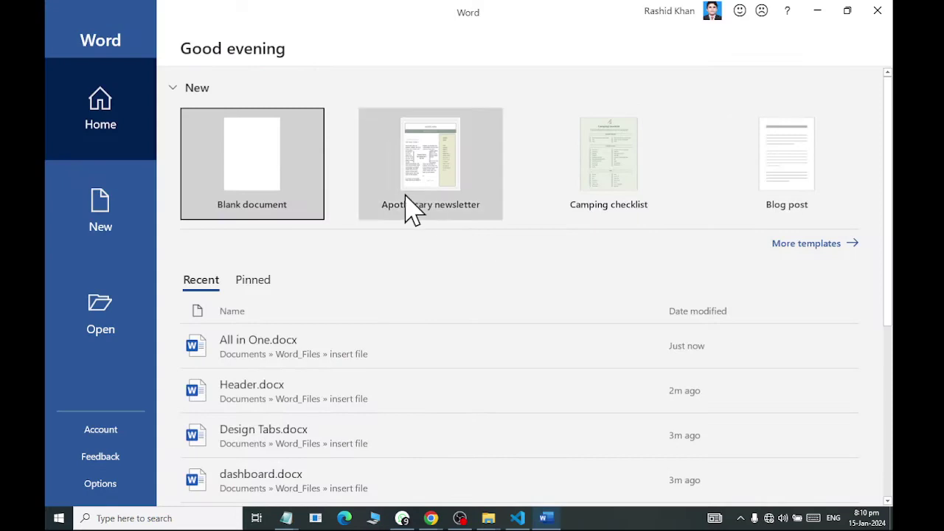
Start a new document with 'DASH BOARD' in Title style, centered and shaded magenta
click(294, 168)
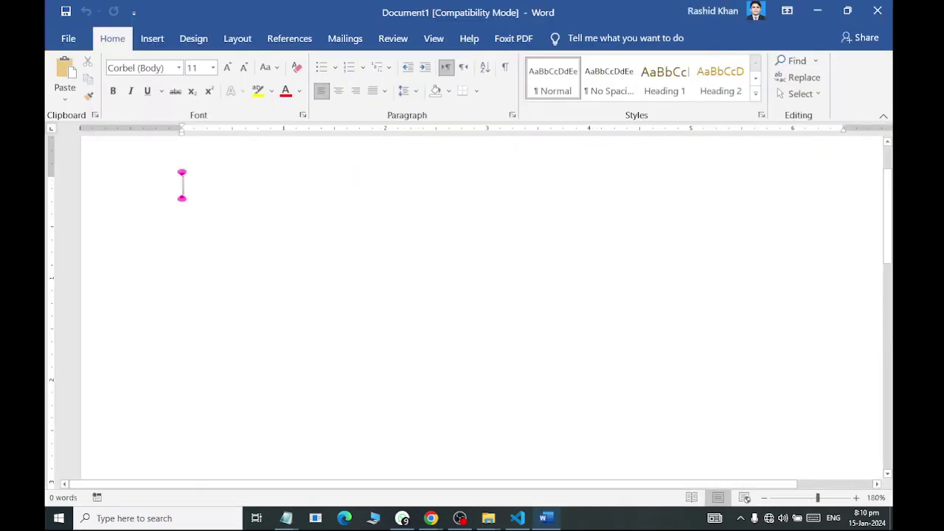
text(DASH BOARD)
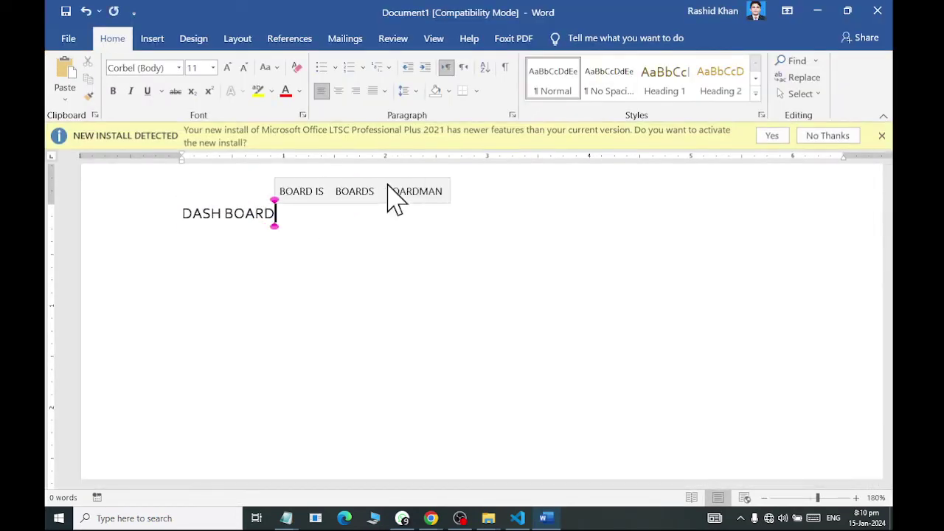
key(ctrl+a)
click(755, 92)
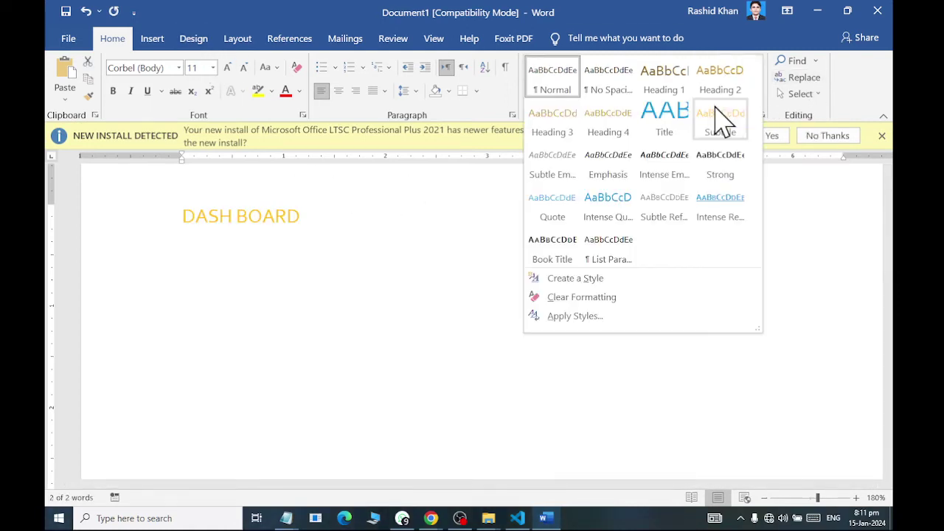
click(668, 120)
click(338, 91)
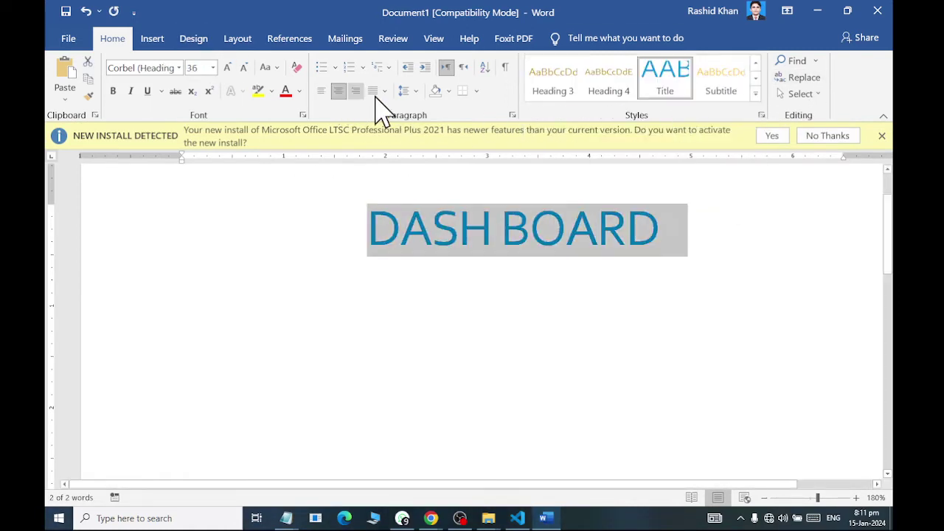
click(448, 91)
click(527, 180)
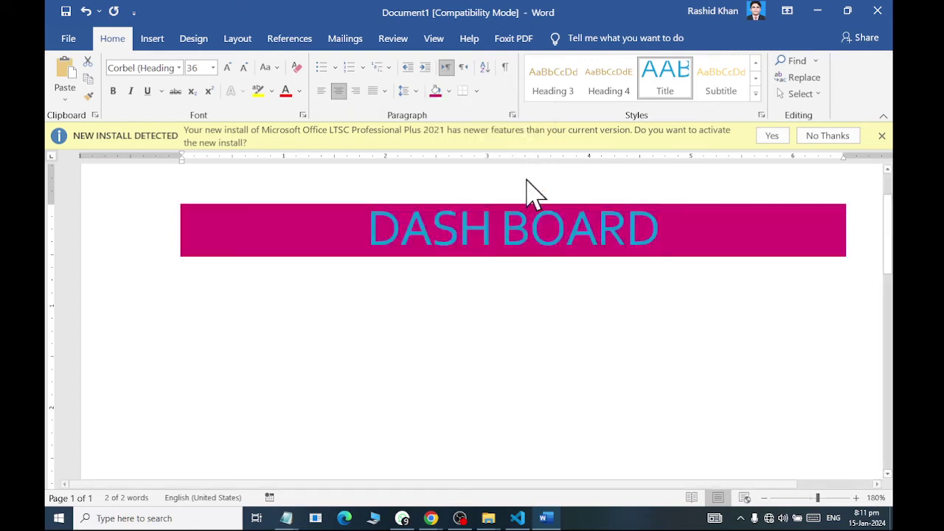
Add two blank paragraphs below the magenta DASH BOARD banner
click(527, 225)
key(End)
key(Return)
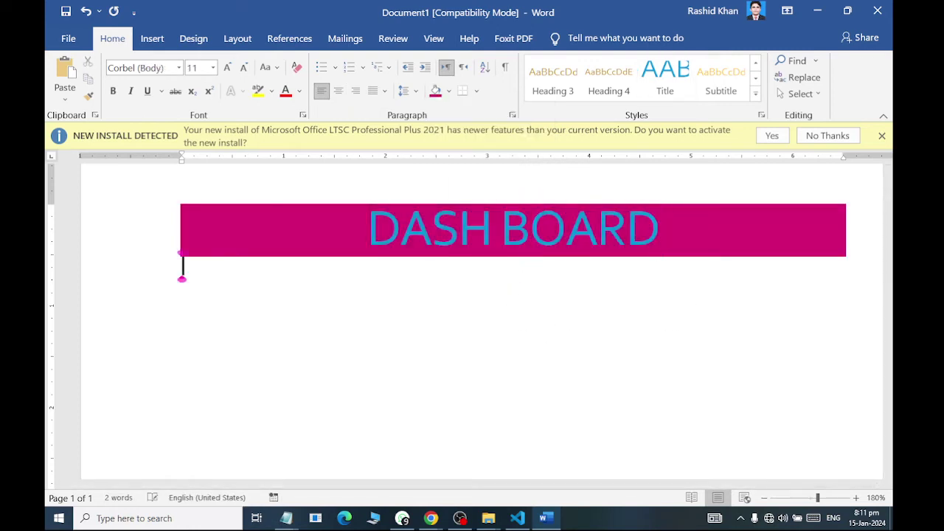
scroll(592, 356, up, 2)
key(Return)
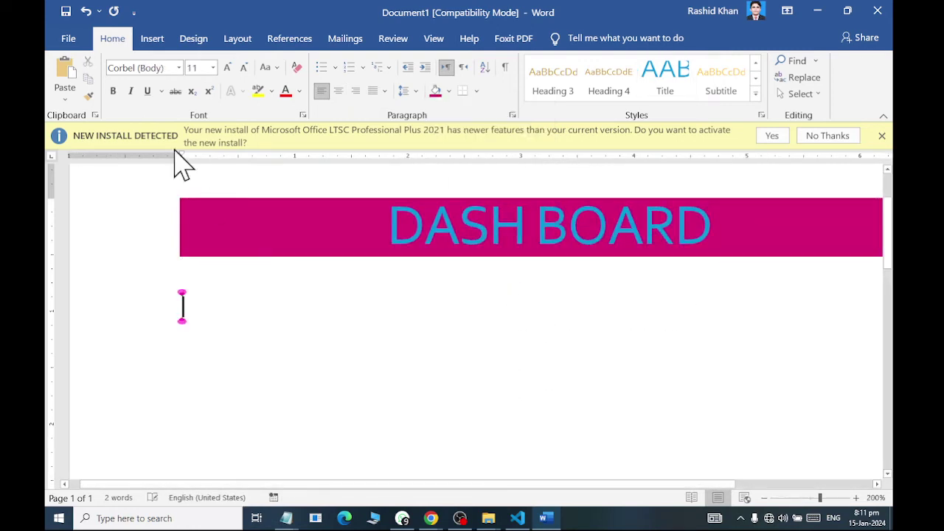
click(152, 39)
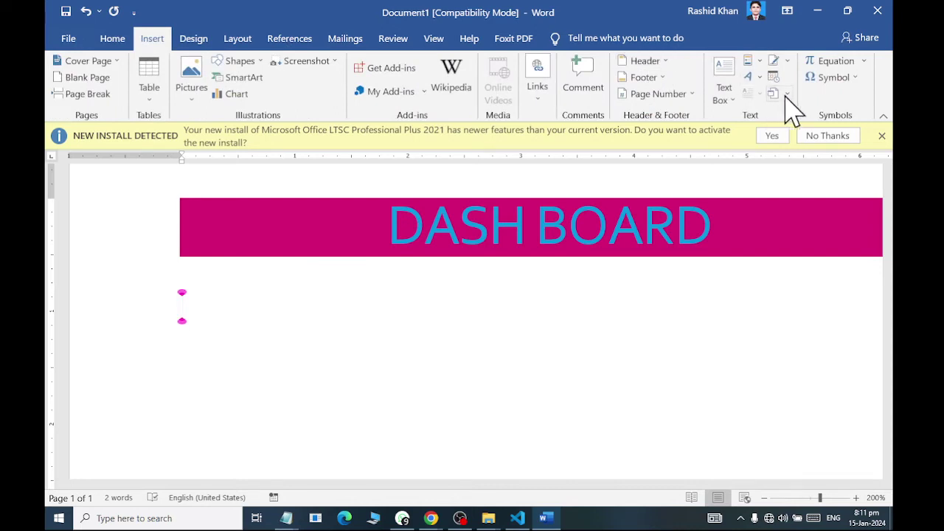
Insert Word_Files\insert file\Charts.docx as an object linked to its file and displayed as an icon
click(787, 94)
click(799, 94)
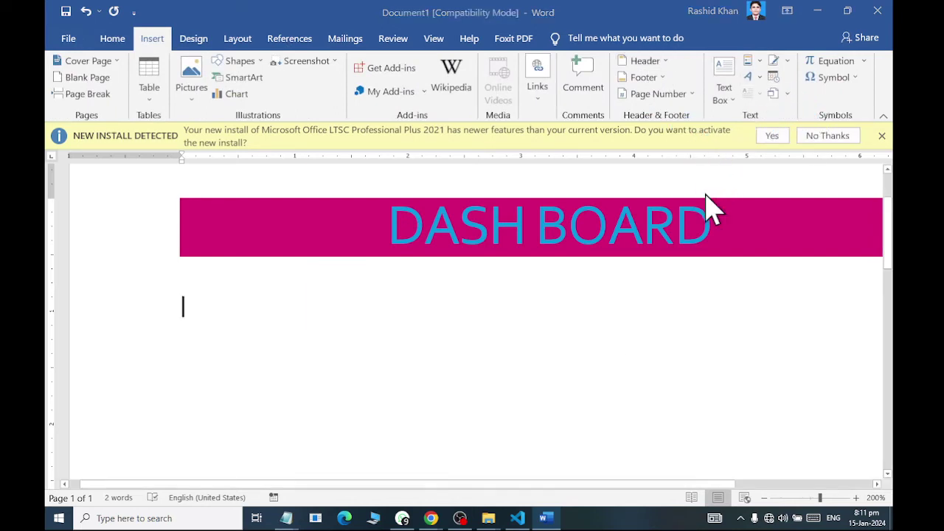
click(396, 172)
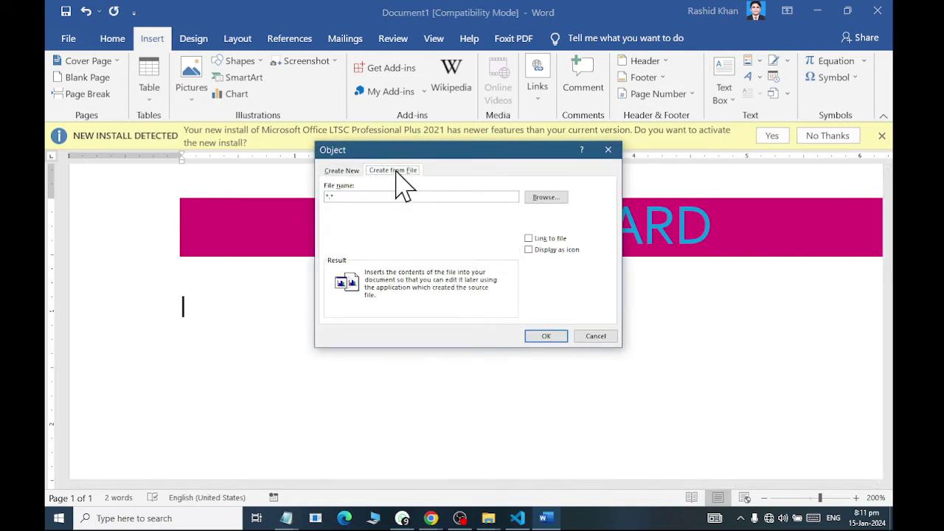
click(554, 197)
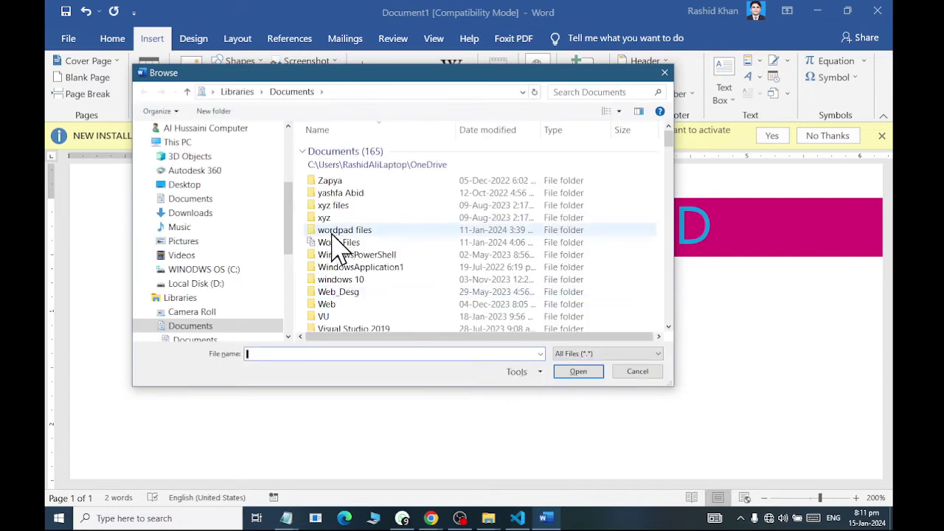
click(328, 236)
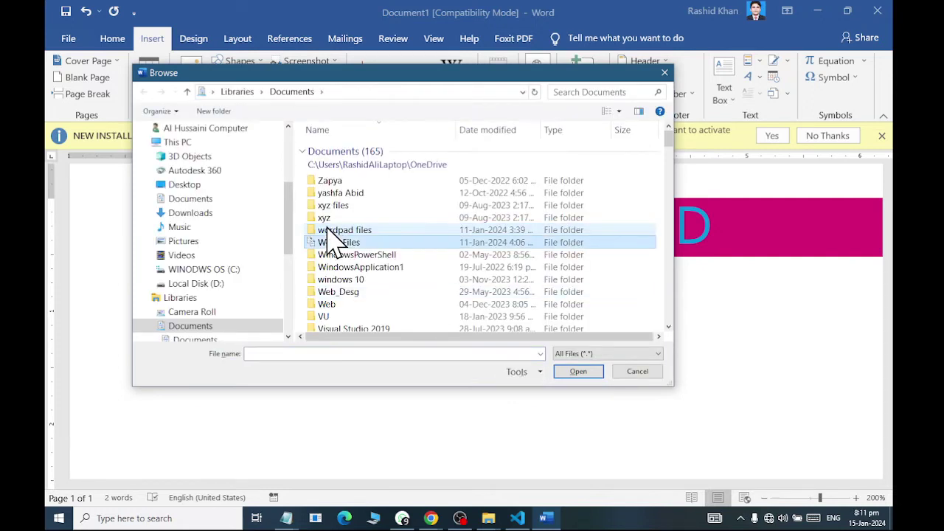
double_click(328, 235)
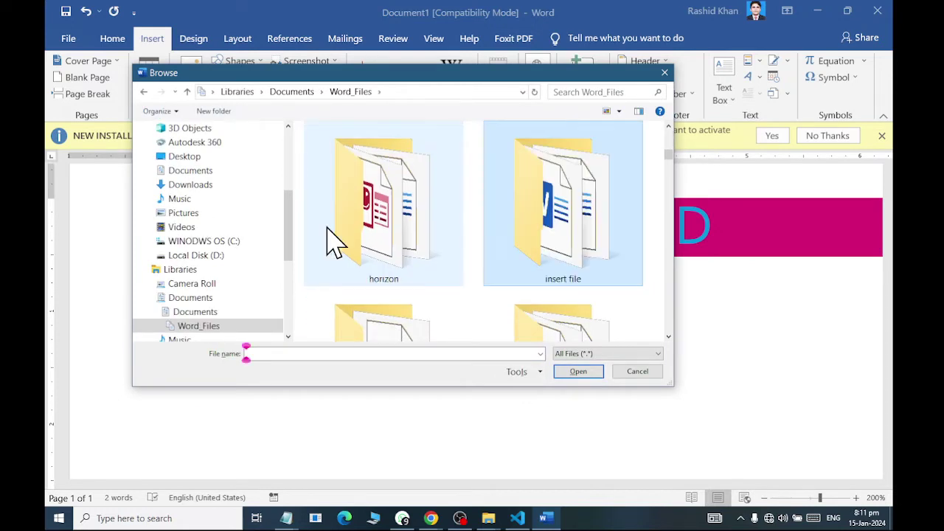
double_click(333, 242)
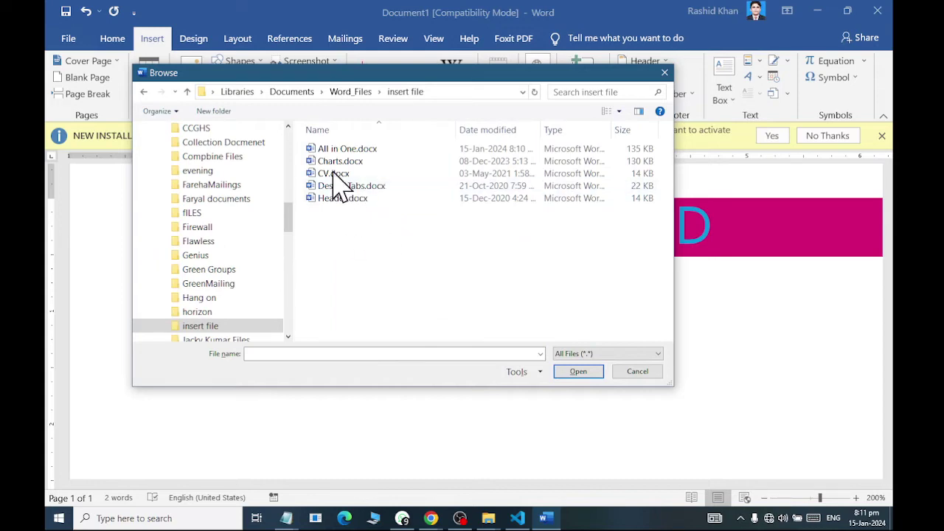
click(327, 162)
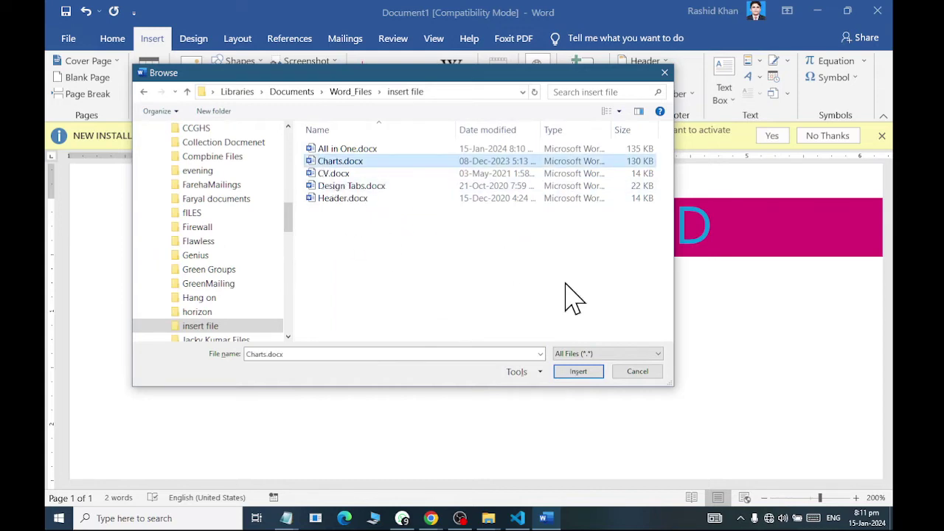
click(587, 372)
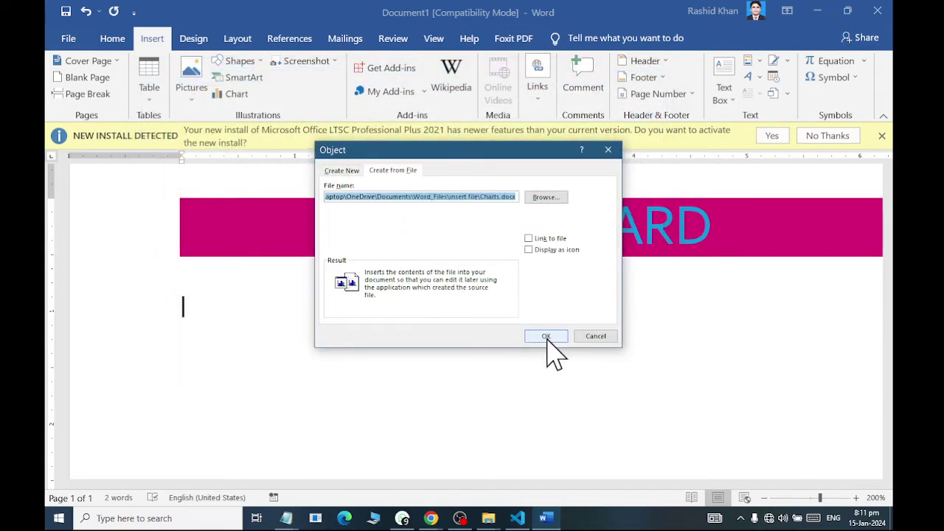
click(536, 240)
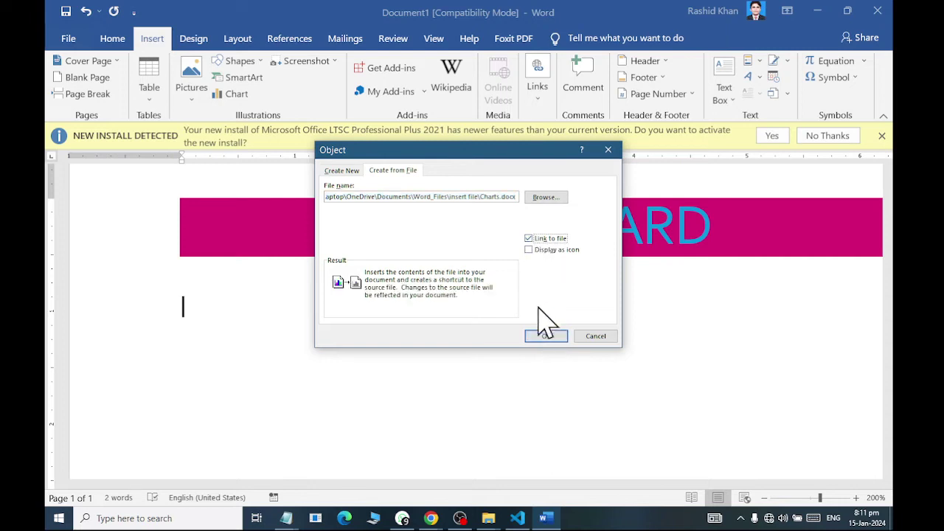
click(547, 251)
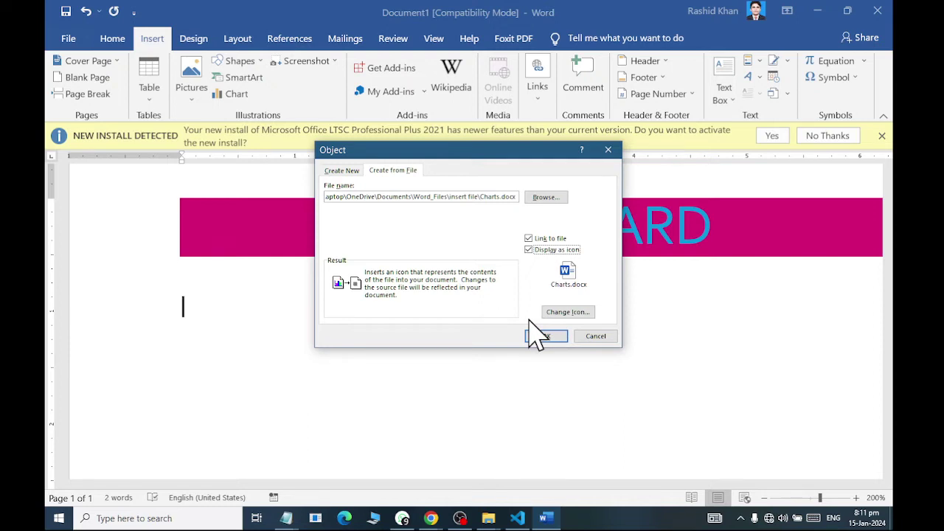
click(554, 336)
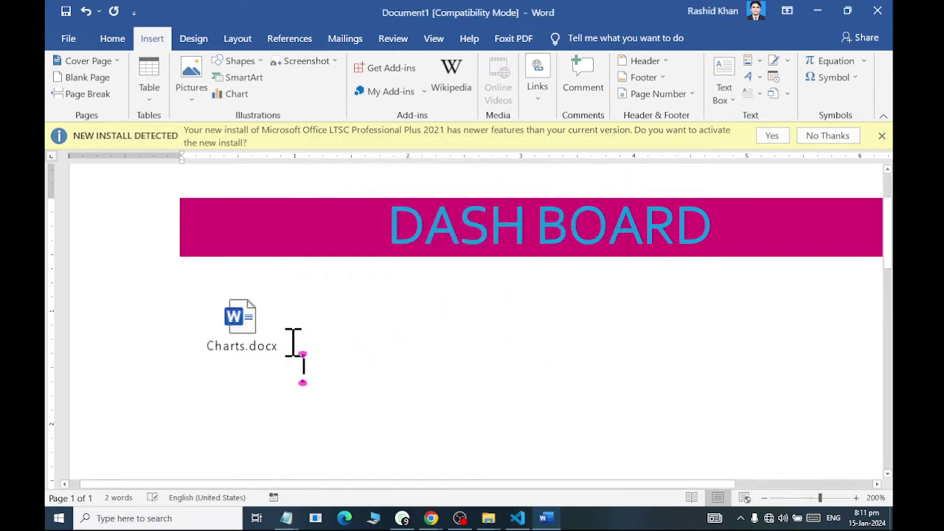
Enlarge the Charts.docx icon by dragging its corner, then undo the last edit
click(245, 339)
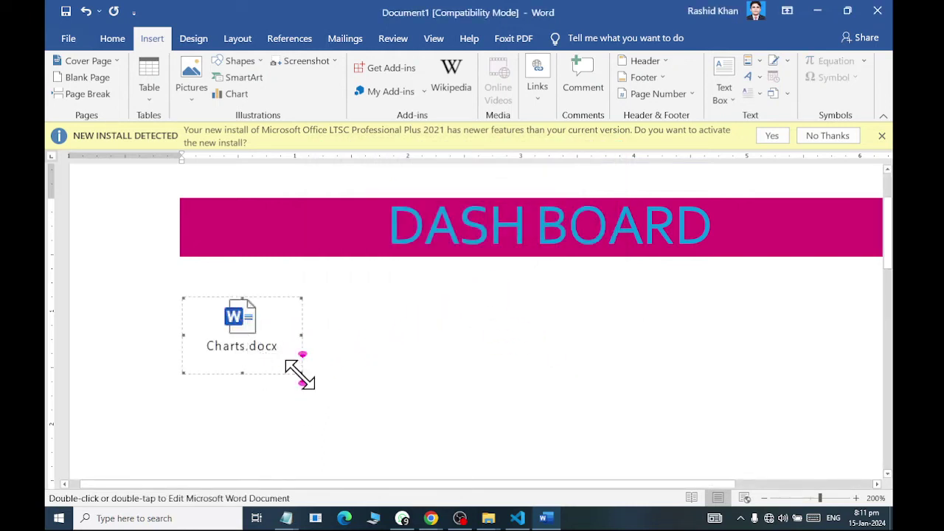
drag(300, 374, 368, 411)
click(430, 352)
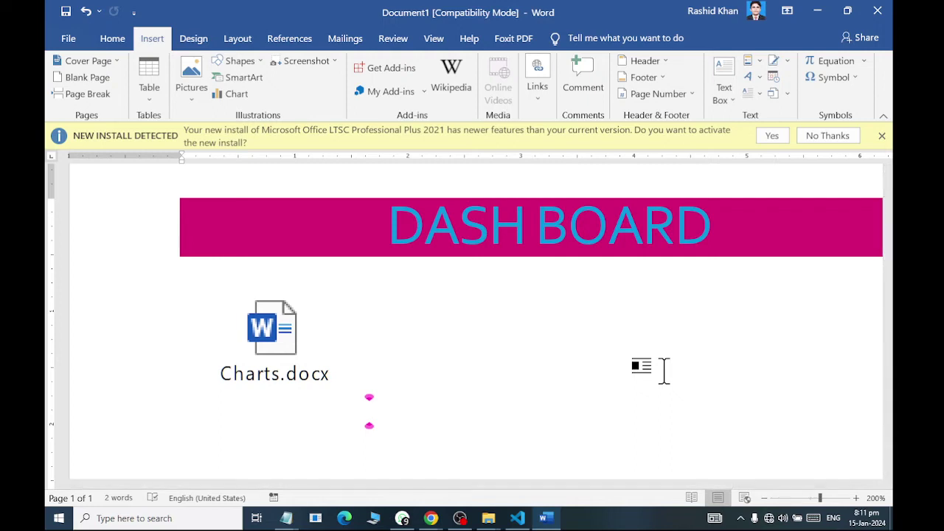
key(ctrl+z)
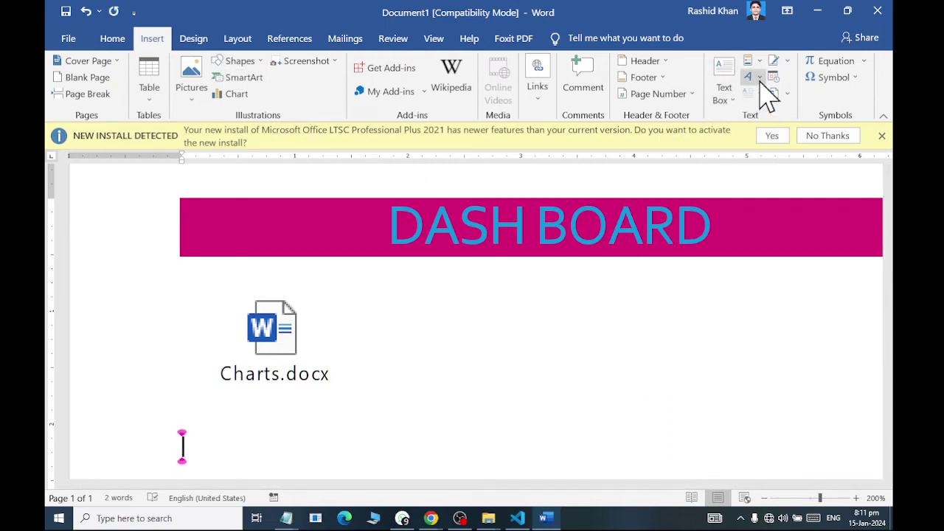
Insert CV.docx from the insert file folder as a linked object displayed as an icon
click(786, 94)
click(804, 113)
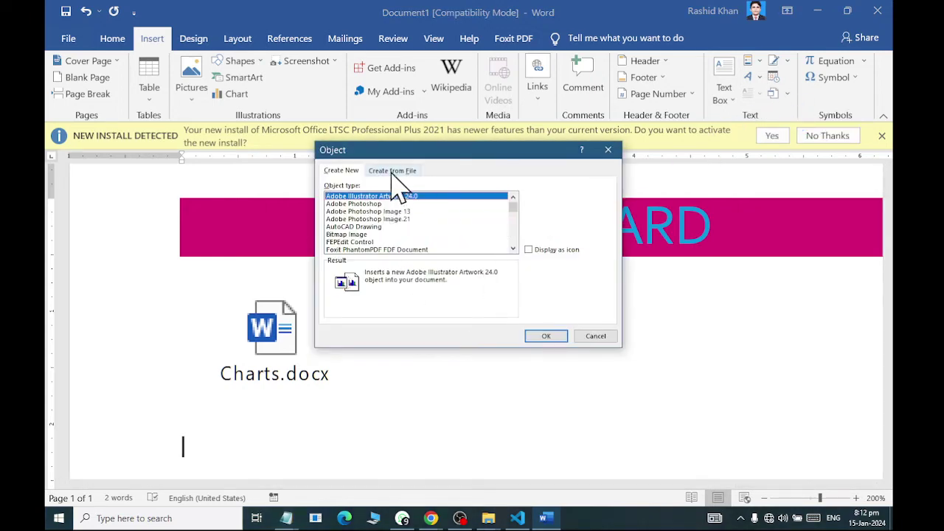
click(393, 171)
click(546, 197)
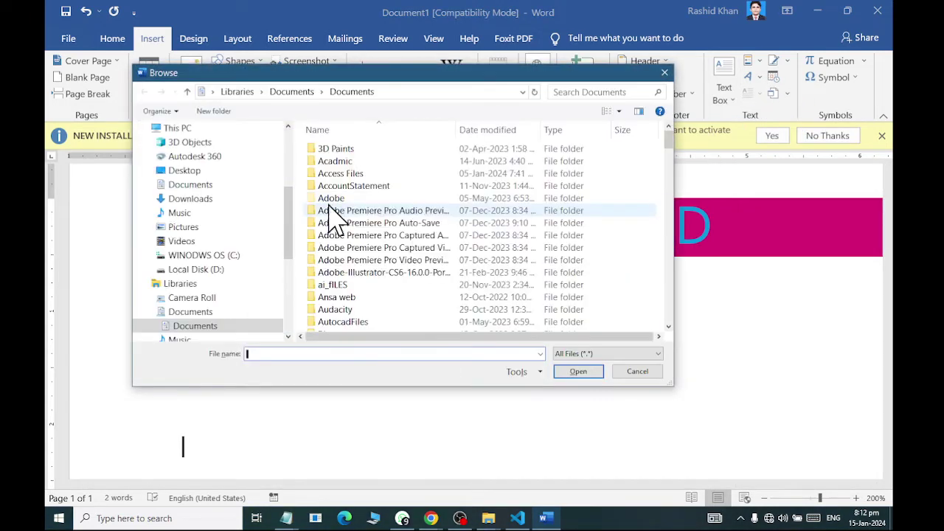
scroll(354, 198, down, 10)
double_click(354, 197)
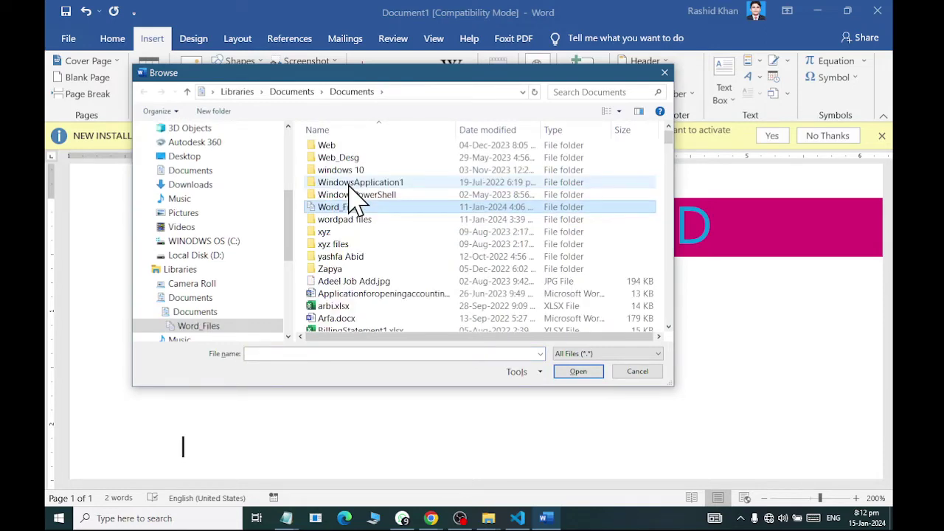
key(Return)
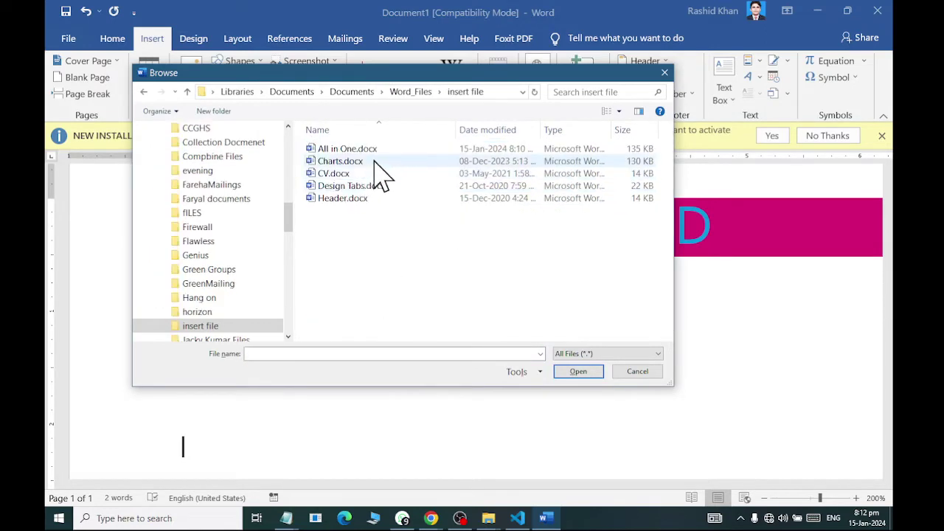
click(368, 174)
double_click(370, 174)
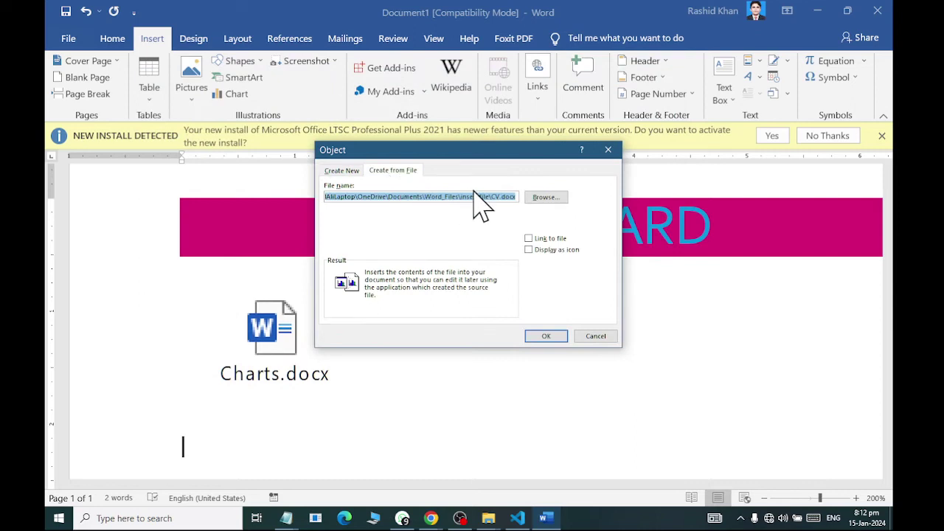
click(561, 251)
click(558, 239)
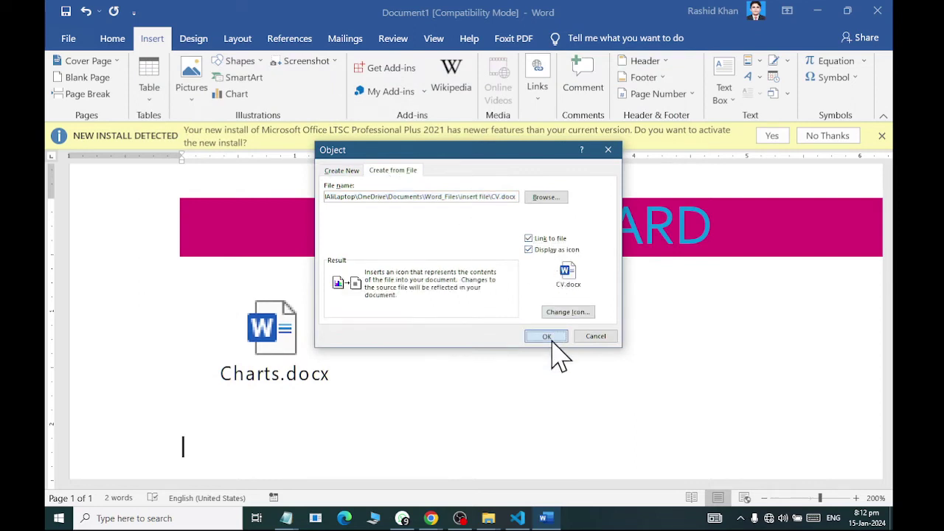
click(546, 336)
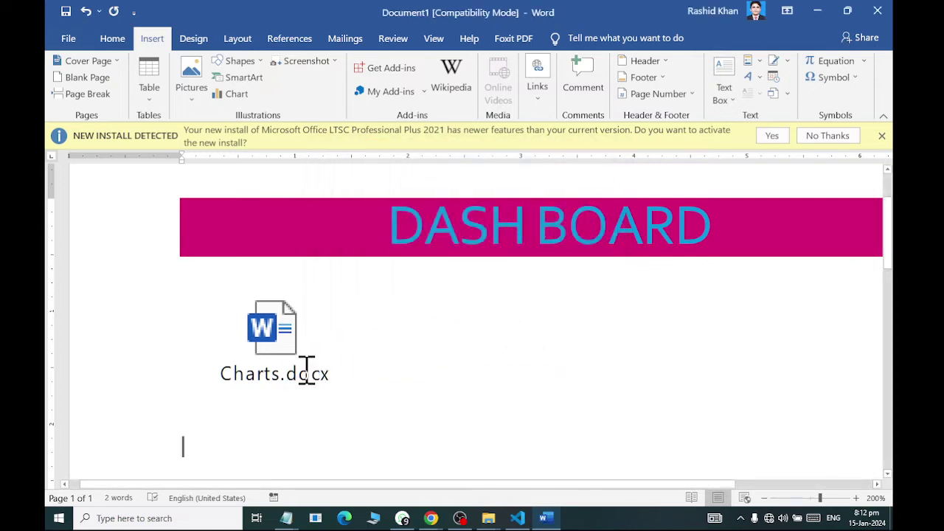
Enlarge the CV.docx icon and move it beside the Charts.docx icon
click(246, 389)
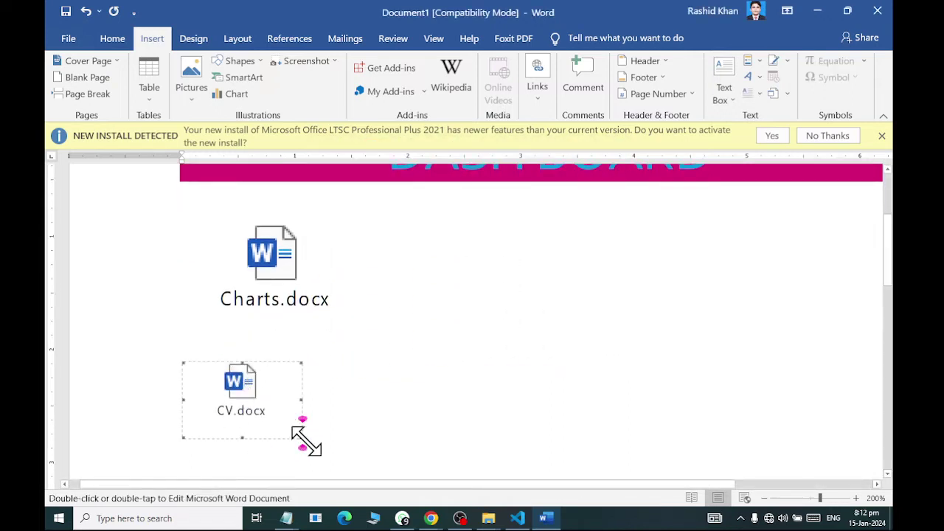
drag(302, 438, 351, 469)
drag(267, 405, 402, 304)
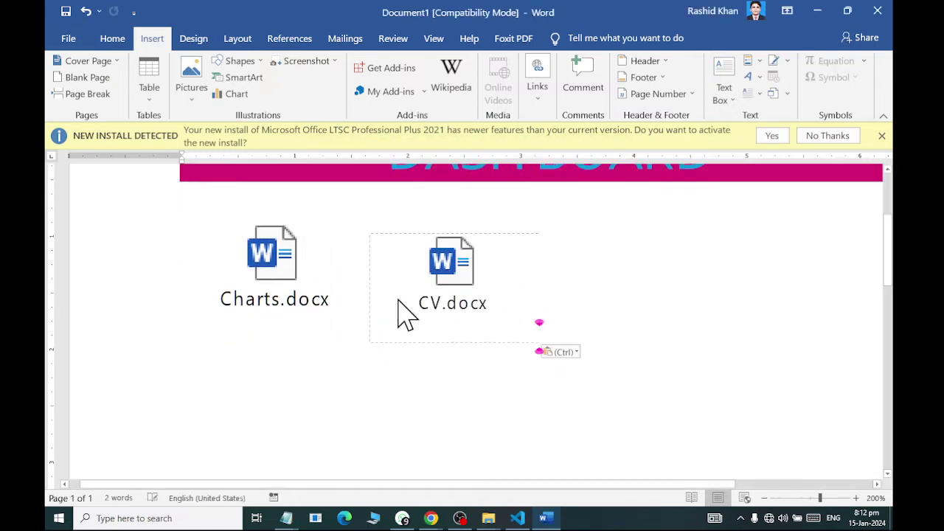
mouse_move(464, 283)
mouse_down()
mouse_move(450, 264)
mouse_move(423, 259)
mouse_up()
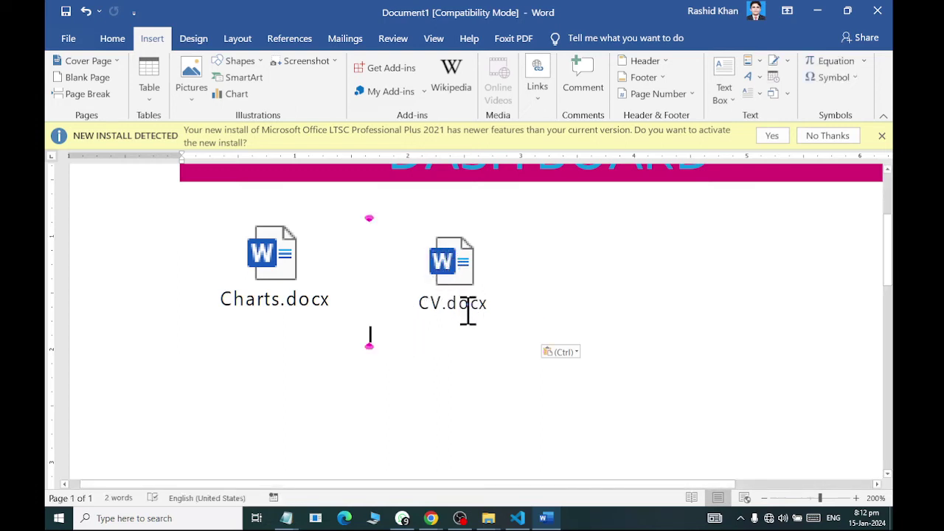
click(292, 407)
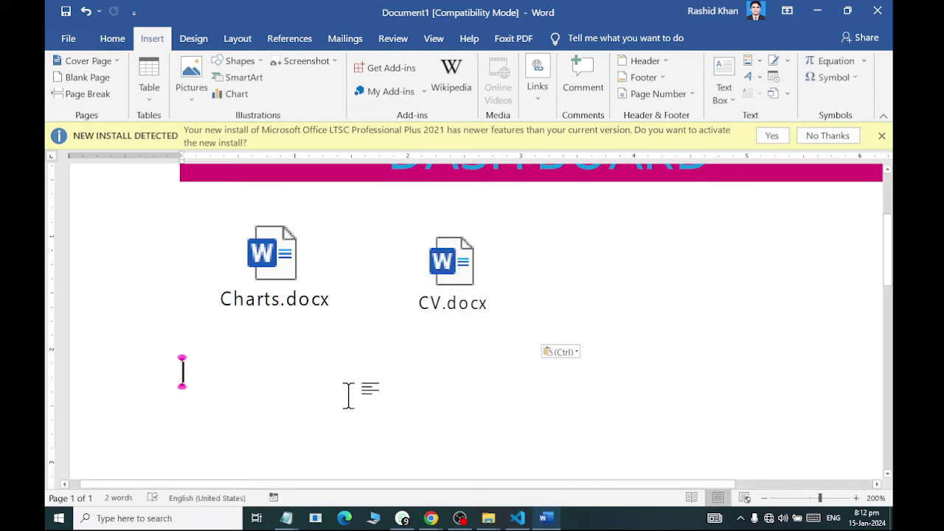
Insert Header.docx from Word_Files\insert file as a linked object displayed as an icon
click(760, 76)
key(Escape)
click(787, 93)
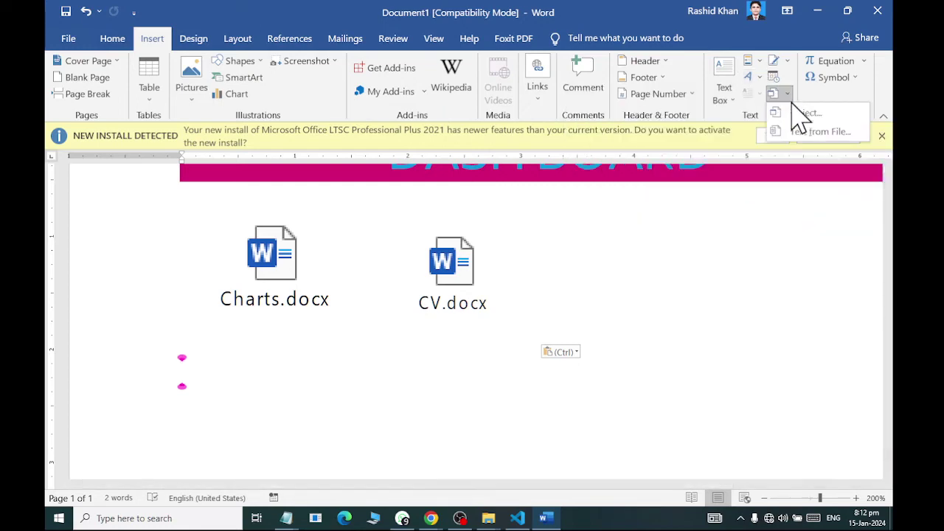
click(805, 113)
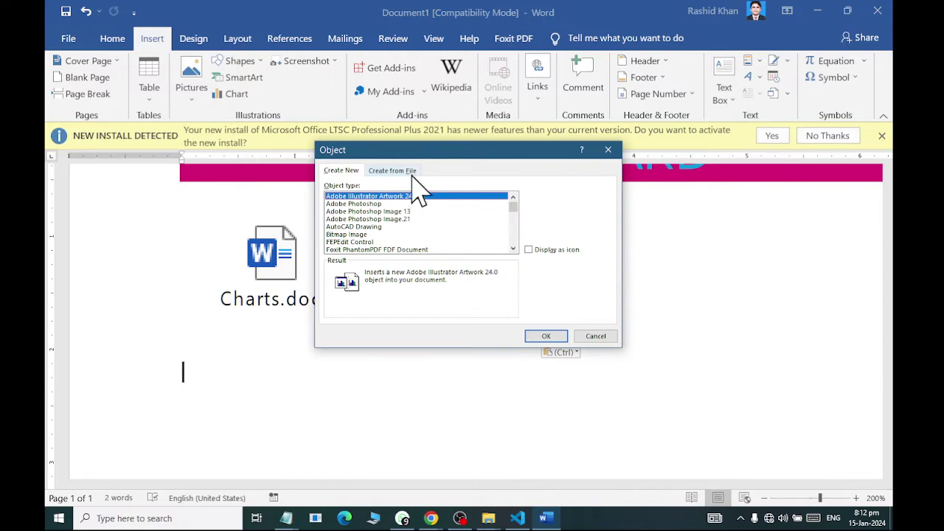
click(410, 172)
click(546, 198)
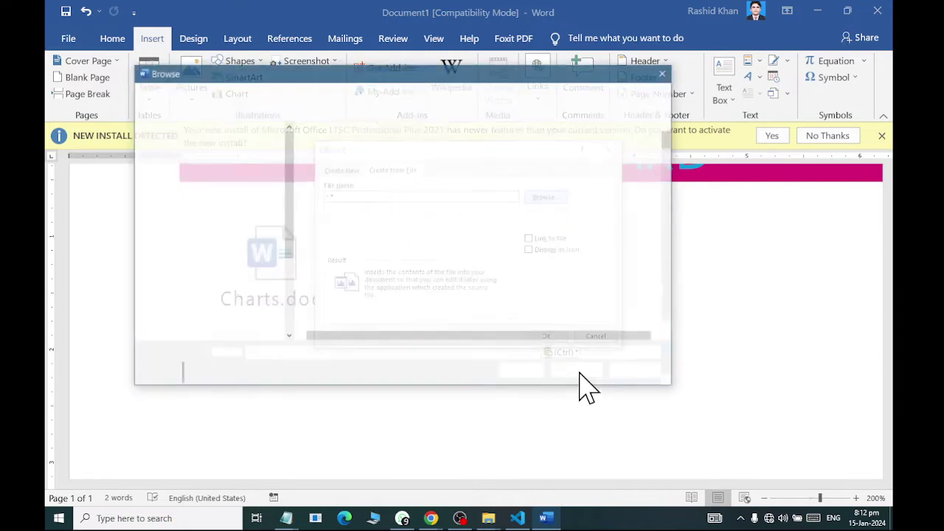
text(word)
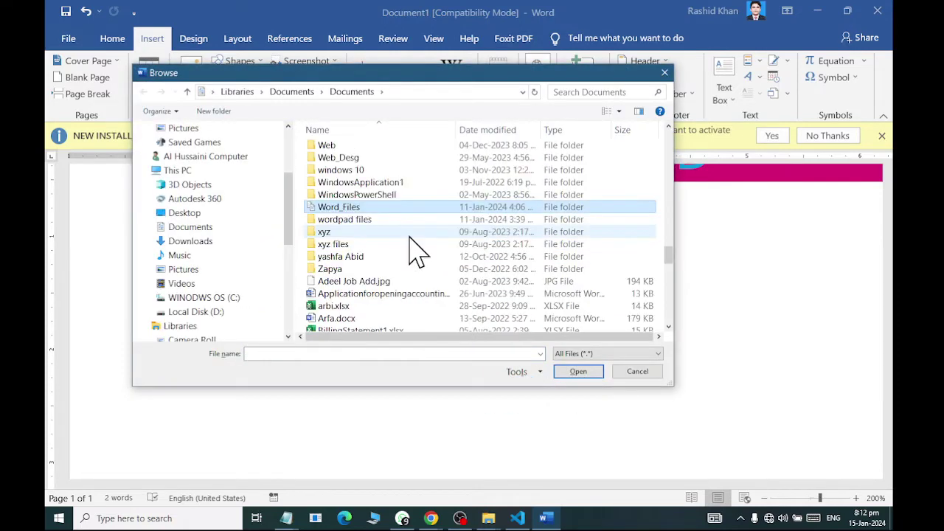
key(Return)
text(insert file)
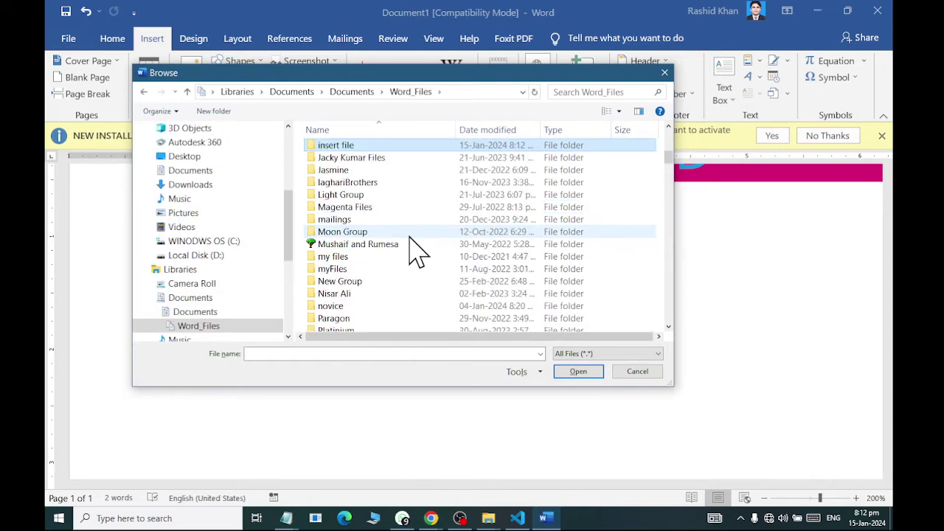
key(Return)
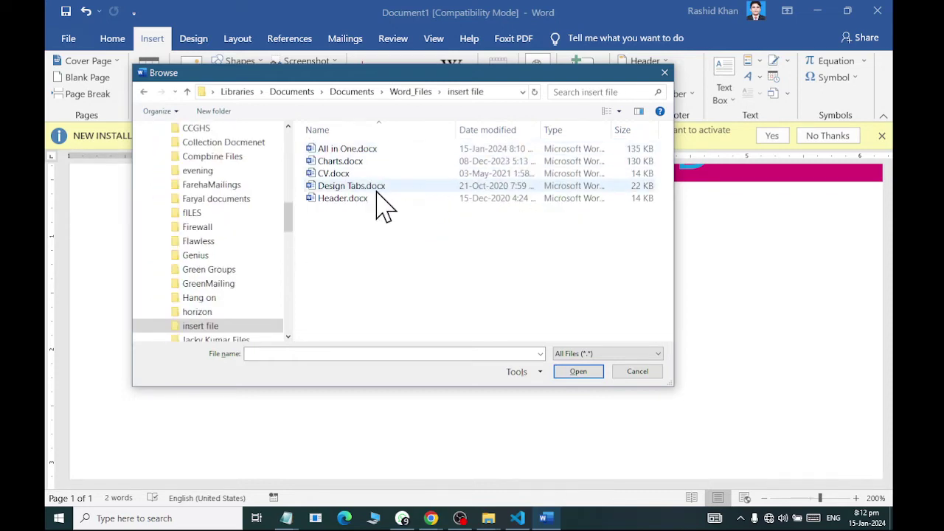
key(Escape)
click(549, 239)
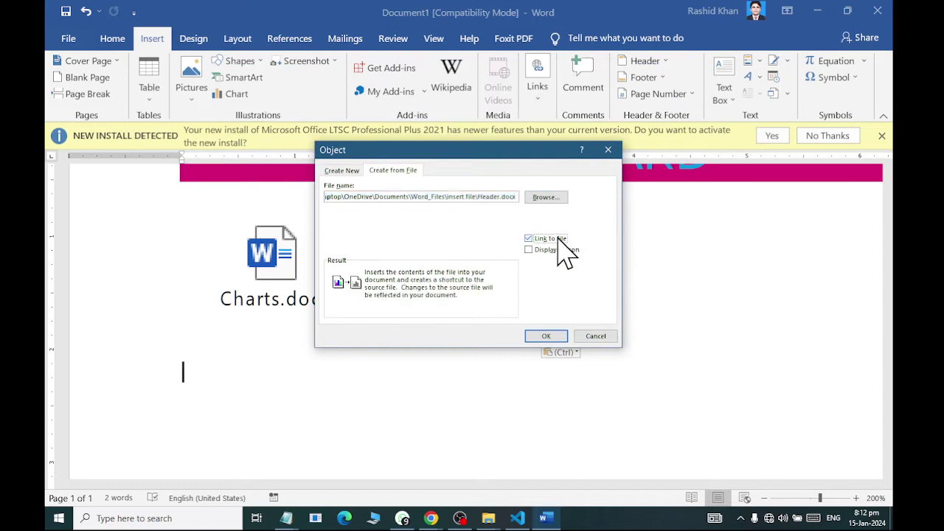
click(555, 250)
click(546, 335)
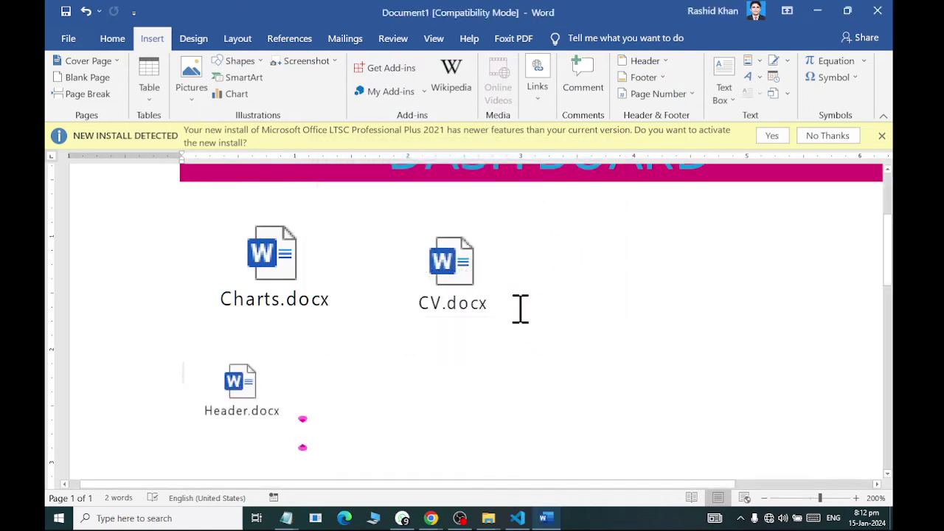
Move the Header.docx icon to the right of CV.docx and start saving with Ctrl+S
click(249, 380)
drag(238, 406, 595, 359)
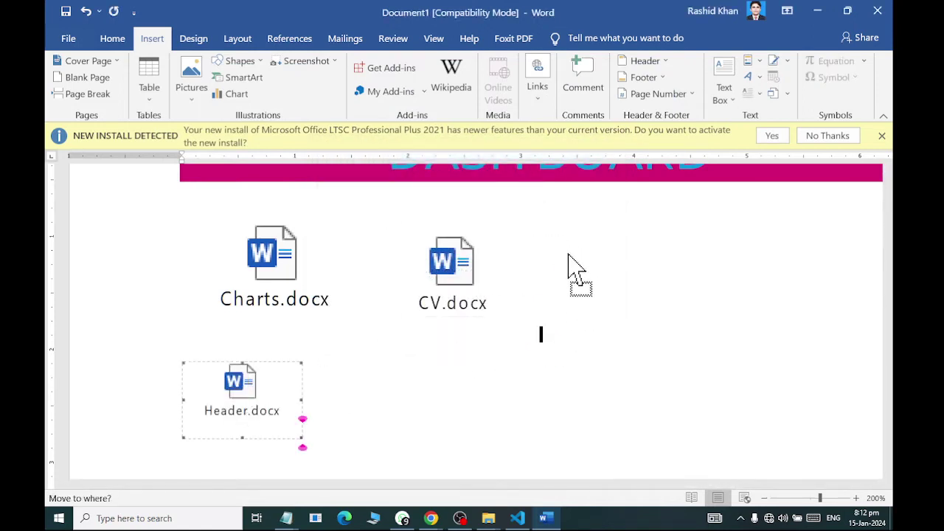
drag(603, 309, 603, 313)
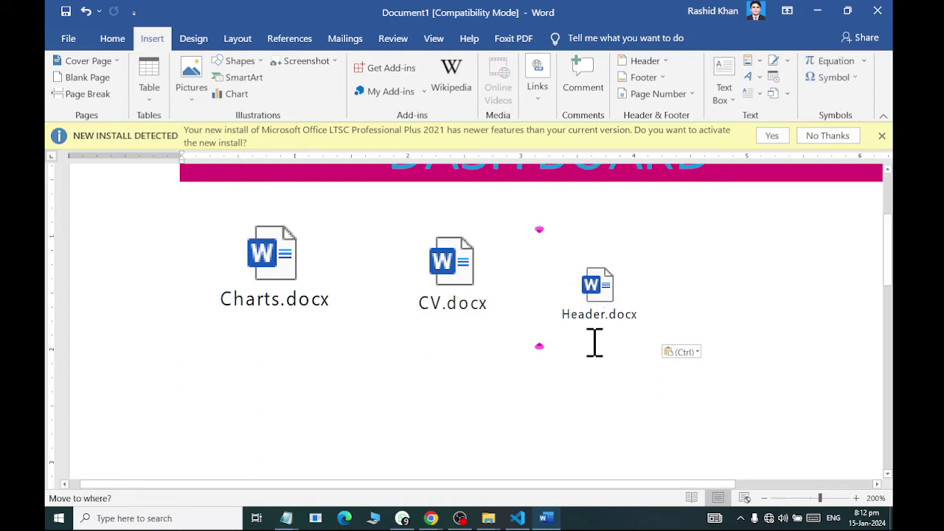
click(352, 373)
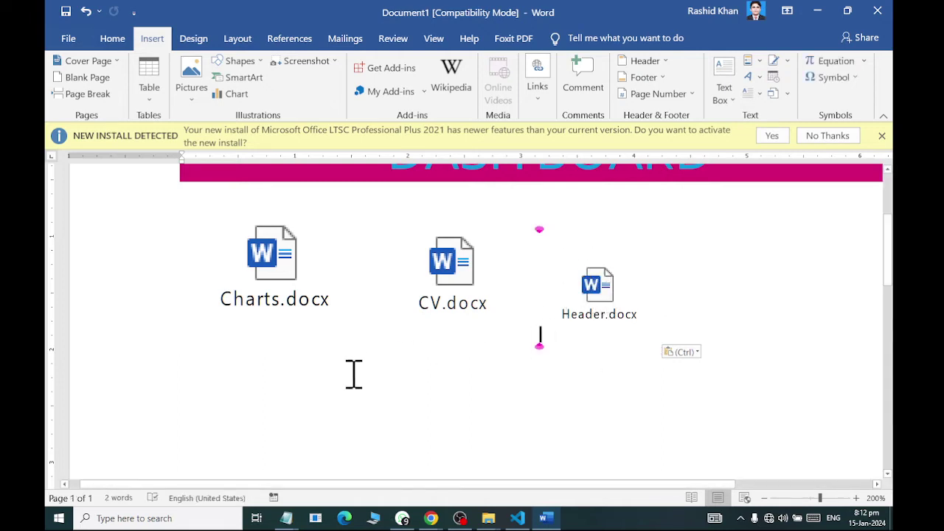
key(ctrl+s)
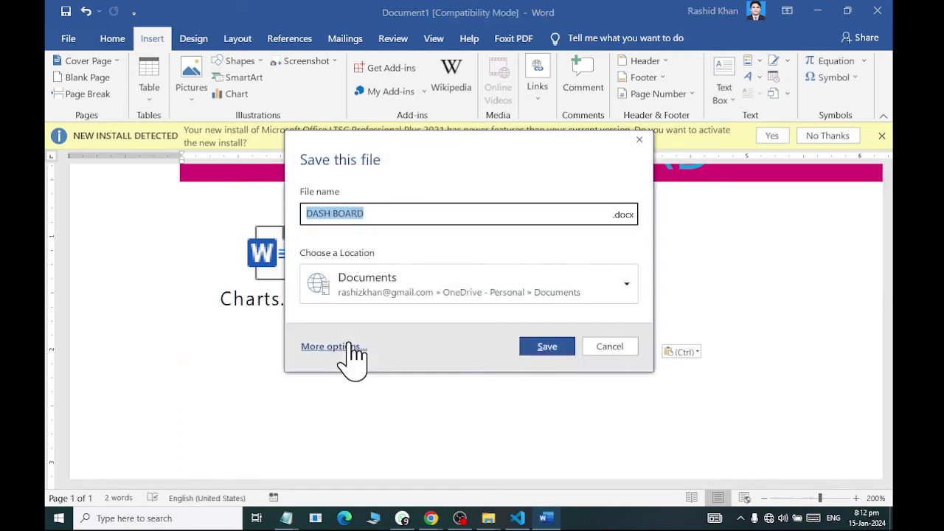
Save the document as Dashboard.docx in Word_Files\insert file, upgrading to the newest format
click(609, 348)
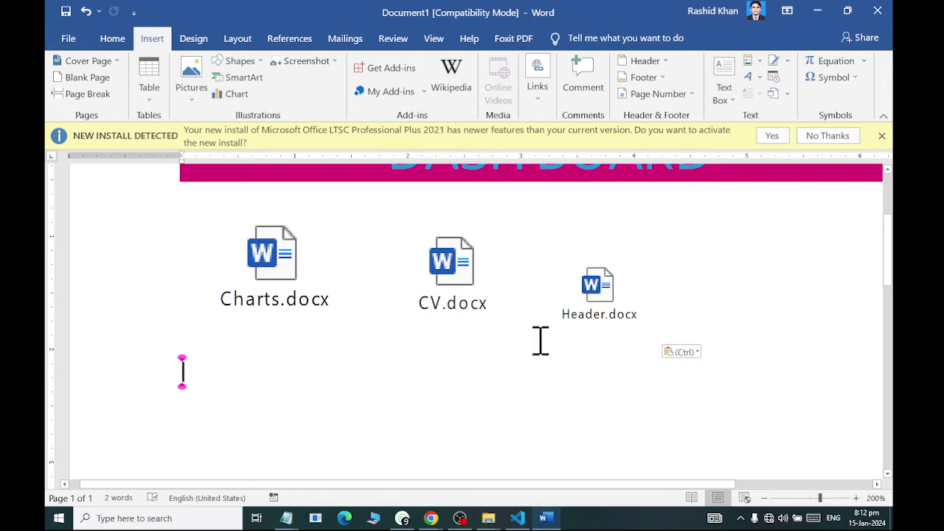
key(ctrl+s)
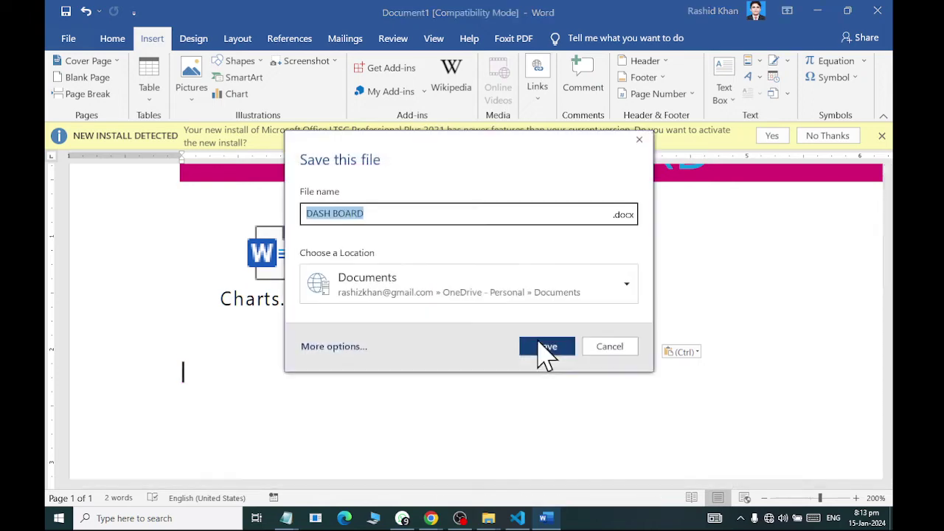
click(347, 354)
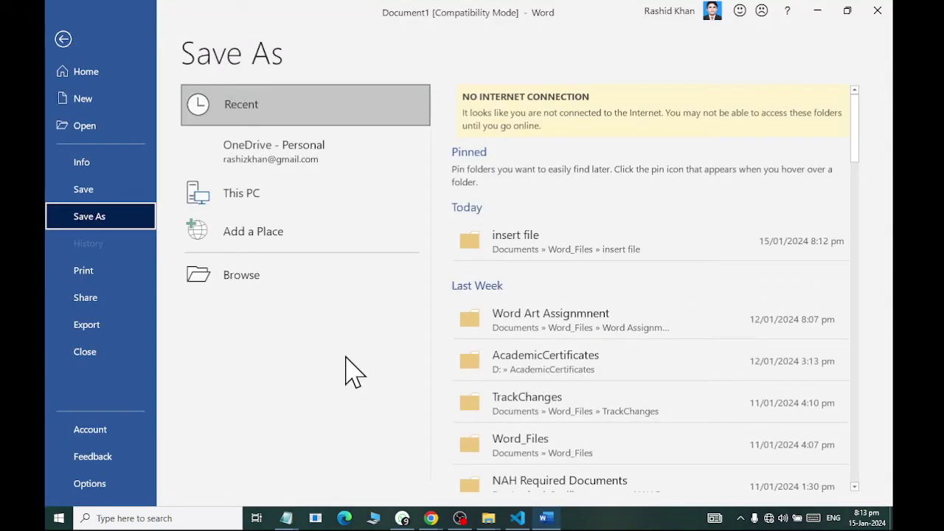
click(280, 279)
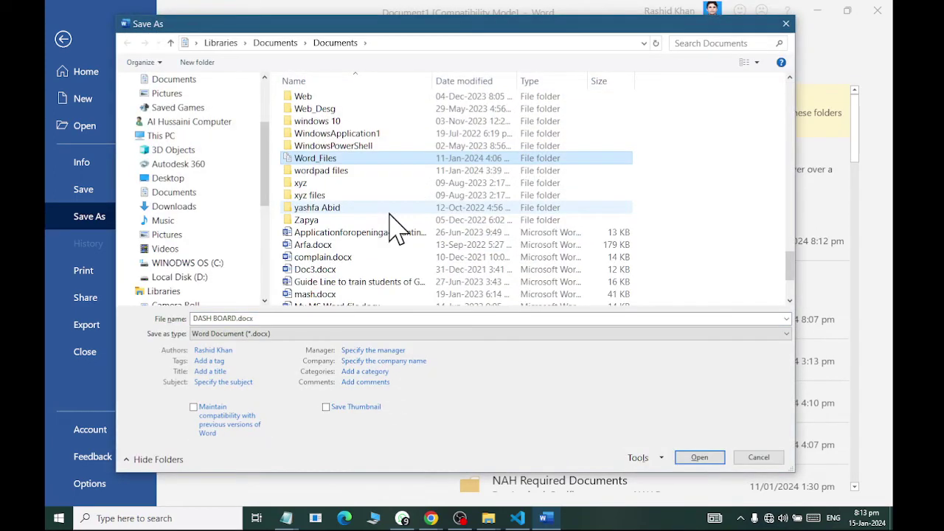
key(Return)
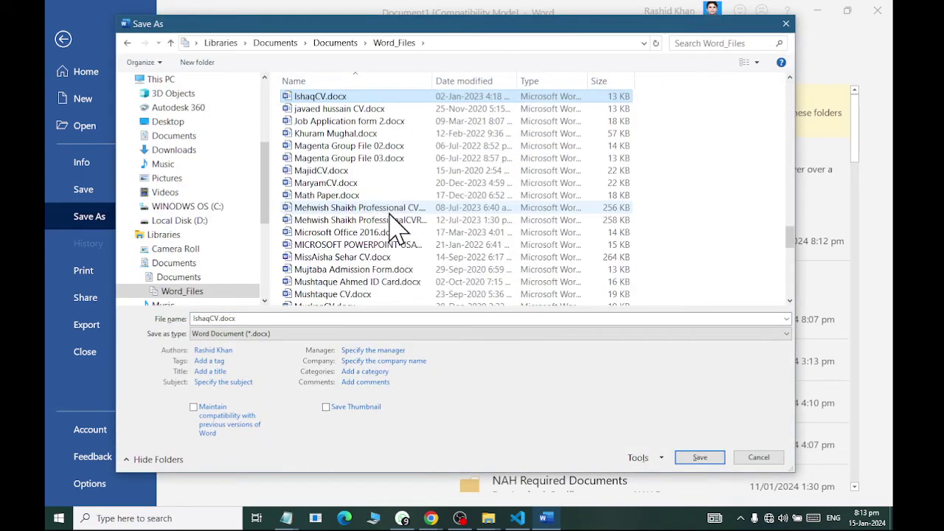
key(Home)
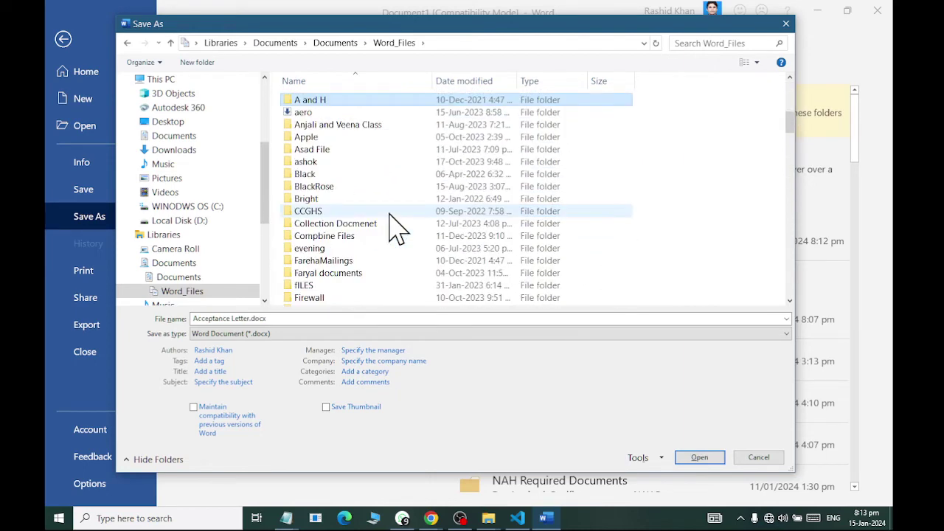
key(i)
key(Return)
click(308, 319)
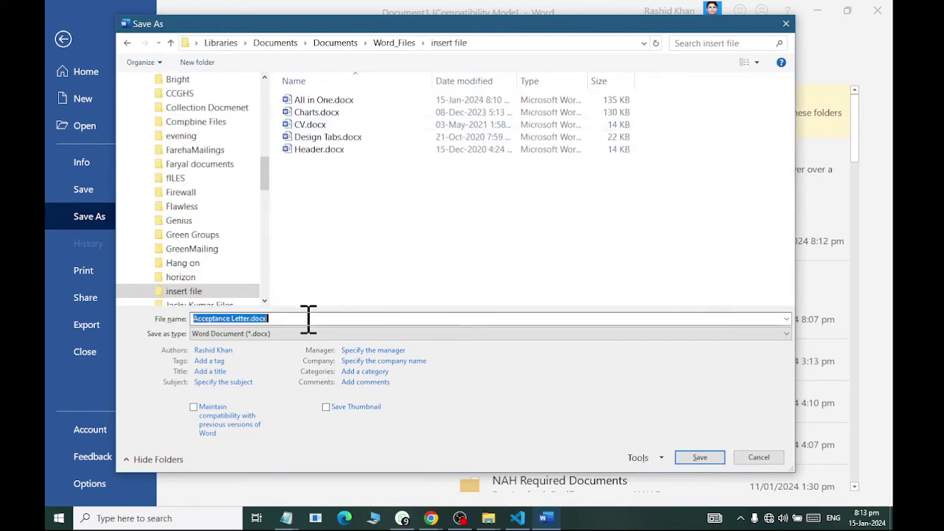
text(Dash)
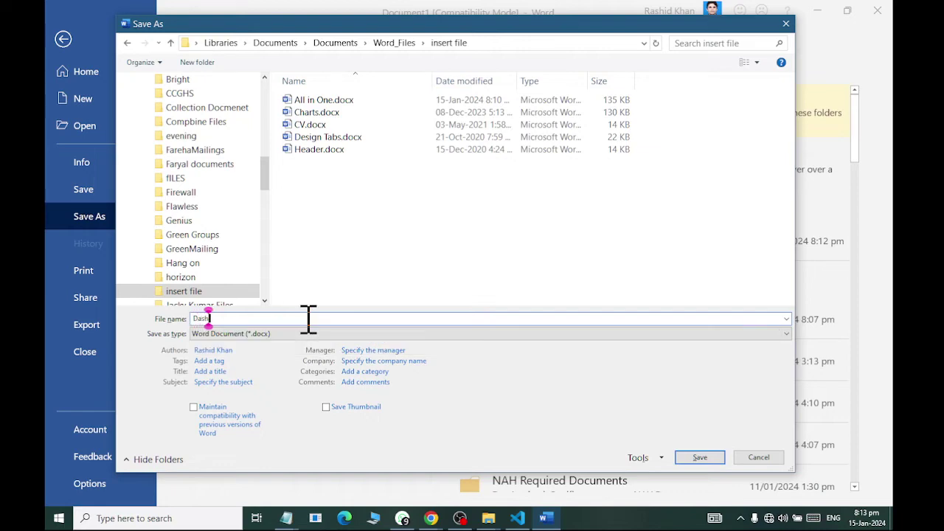
text(board.docx)
key(Return)
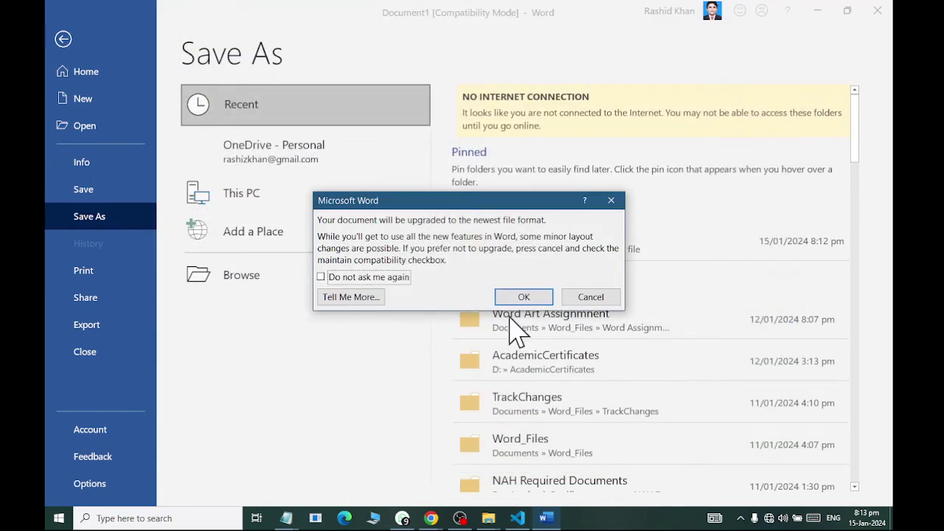
click(528, 297)
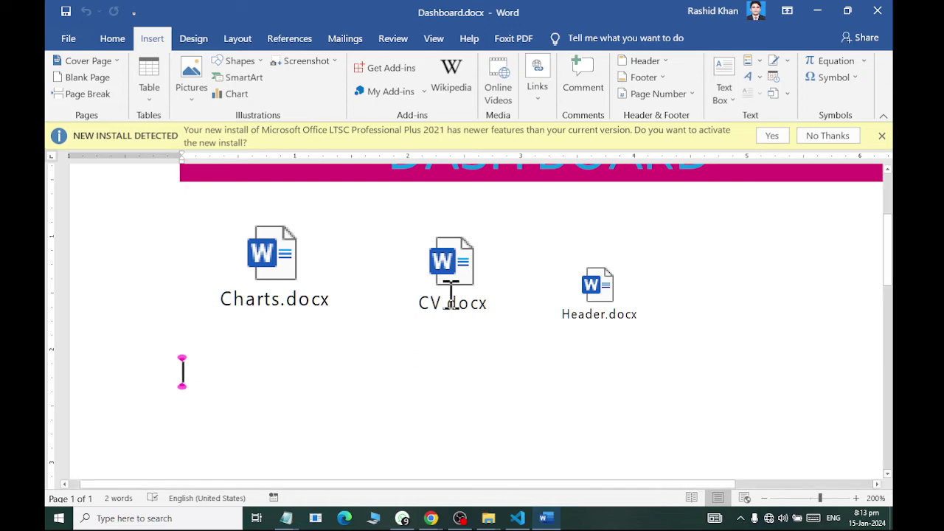
Open the linked CV.docx and add a Skype line with an e-mail address below the Email line
double_click(449, 262)
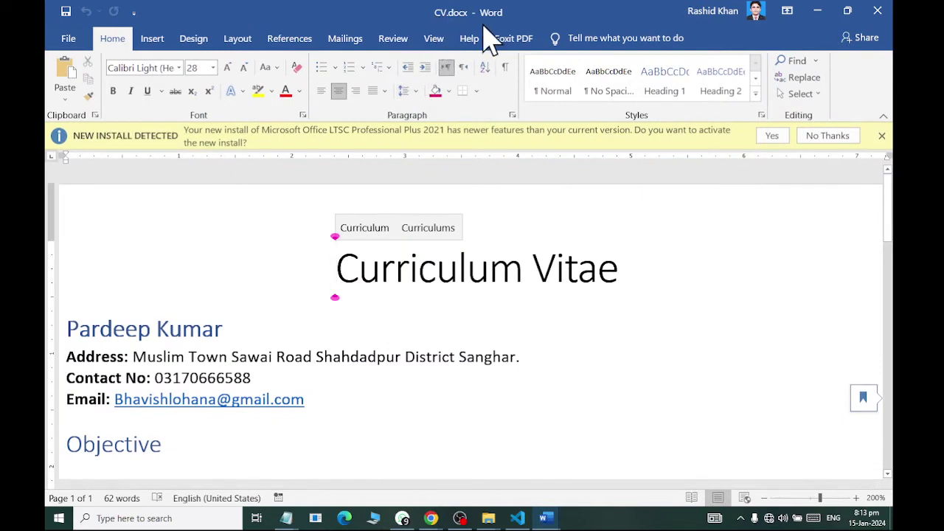
scroll(415, 195, down, 2)
scroll(302, 195, down, 2)
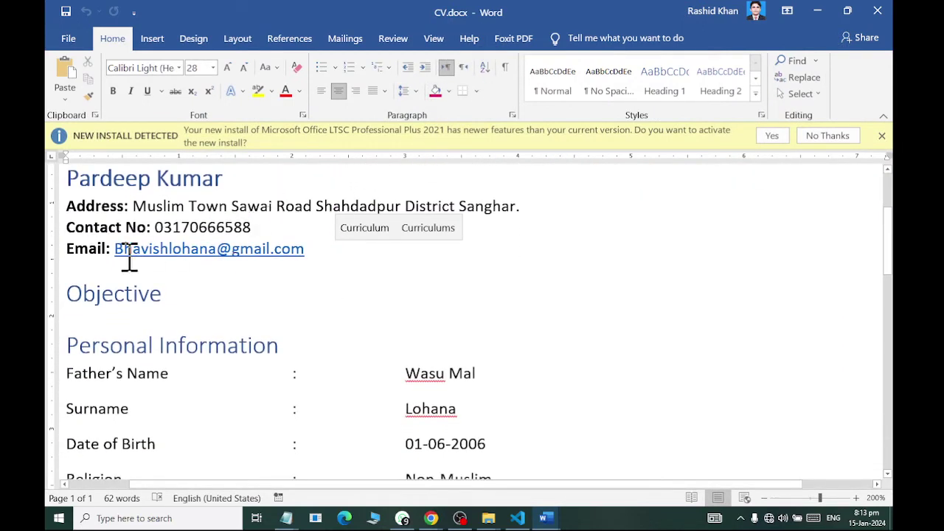
click(311, 253)
key(Return)
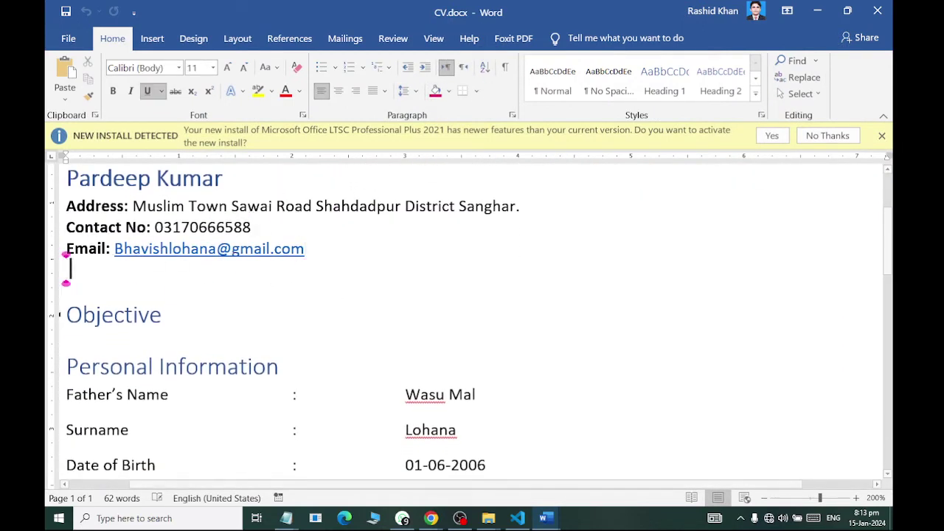
text(SkypeL)
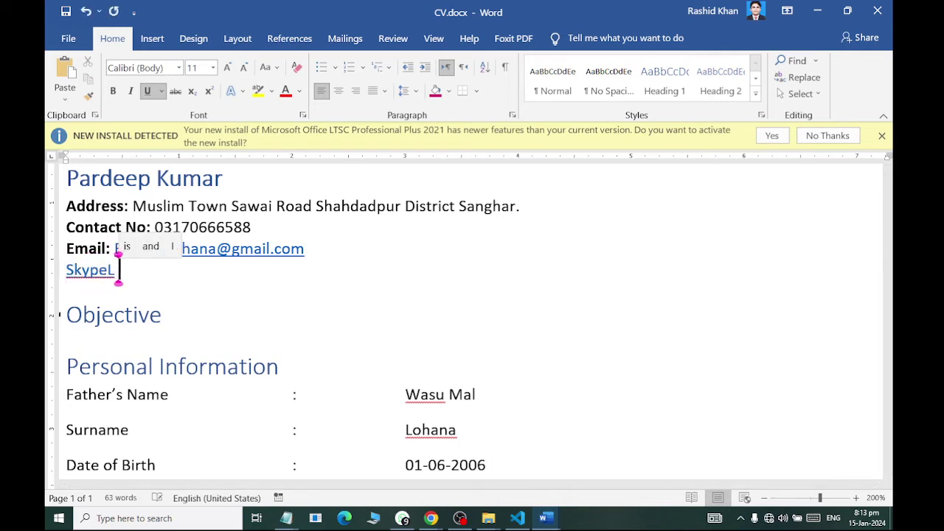
key(BackSpace)
text(:)
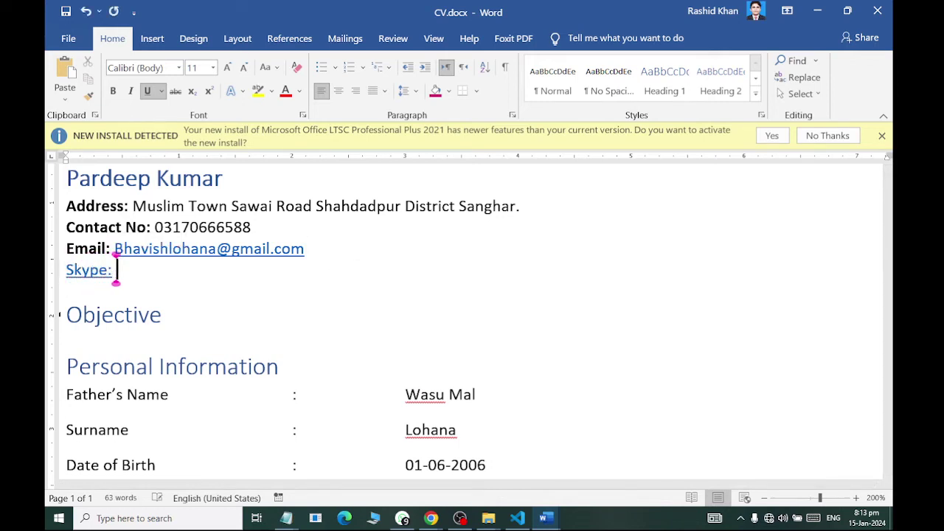
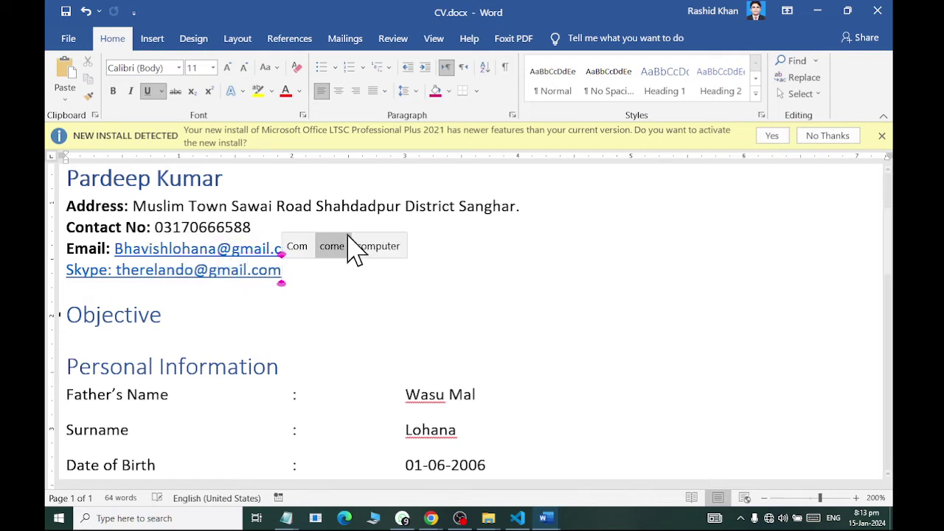
Close CV.docx, reopen it from the insert file folder to review, then close it again
click(878, 10)
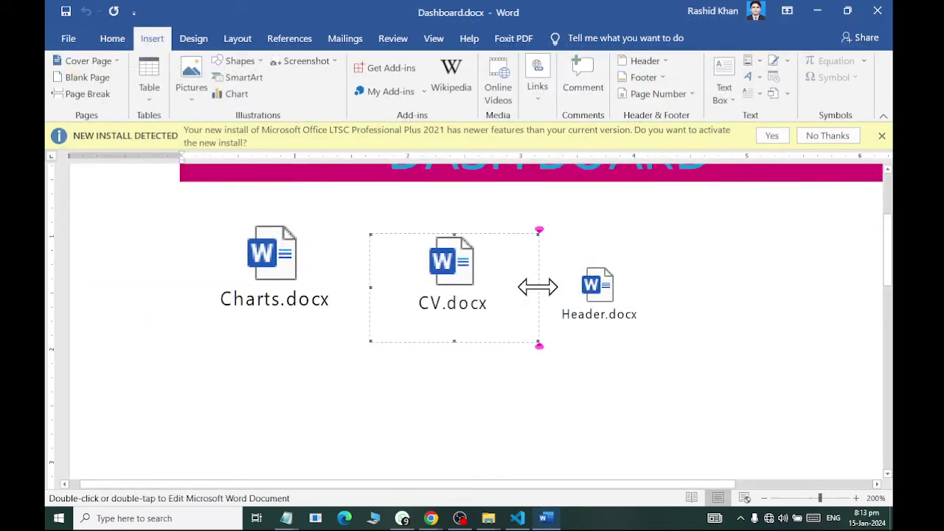
key(alt+Tab)
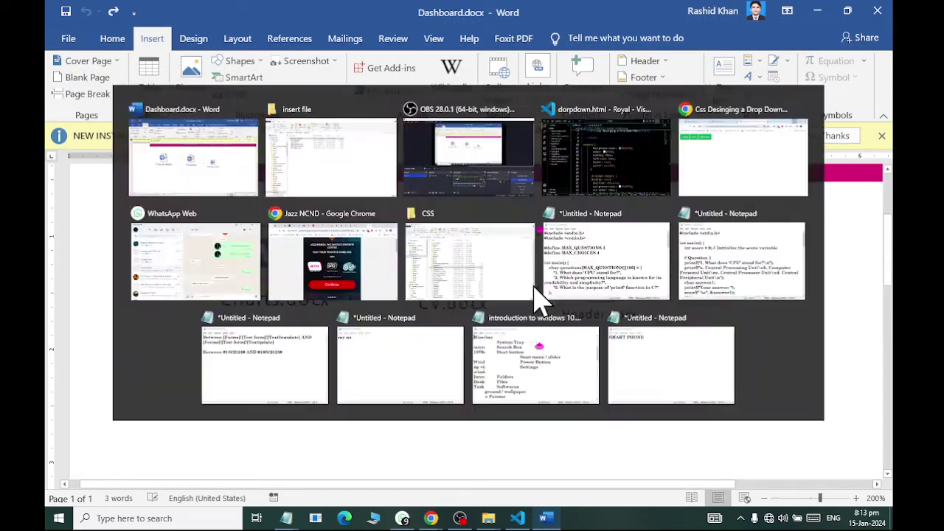
double_click(265, 157)
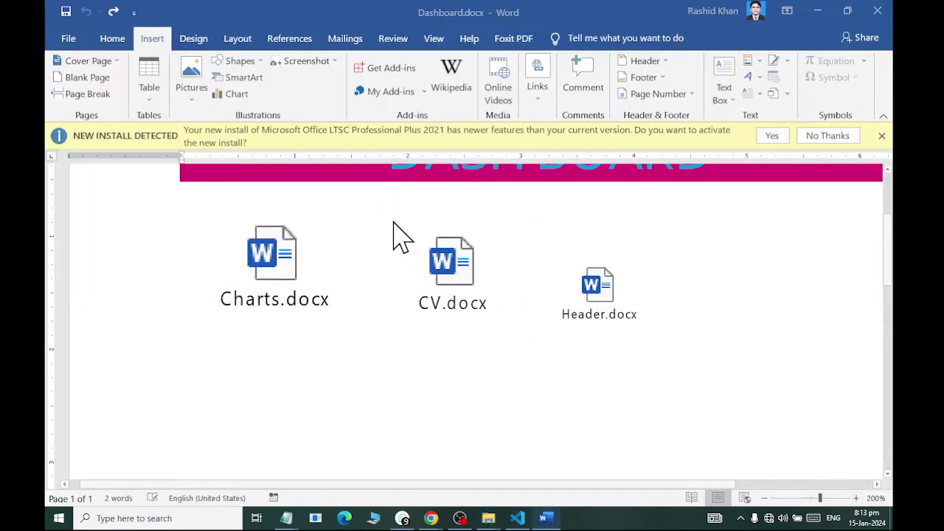
scroll(63, 432, down, 1)
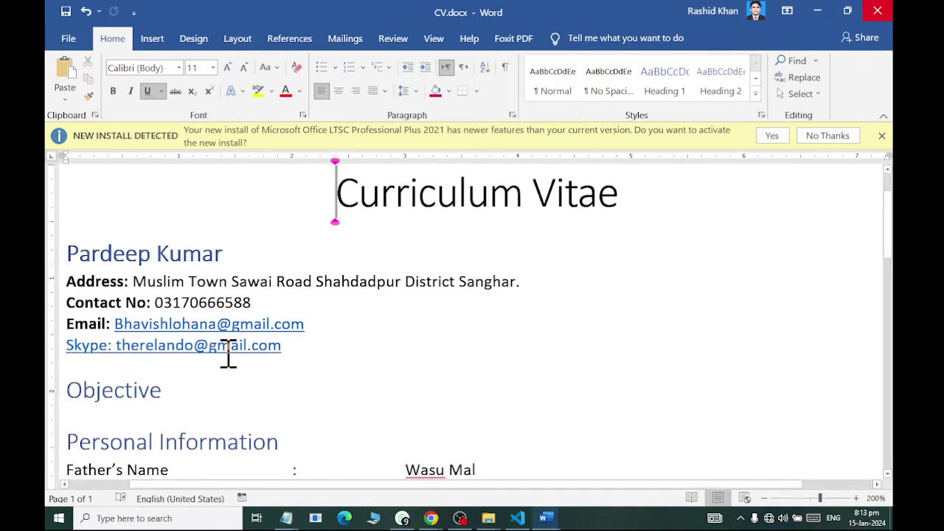
click(876, 10)
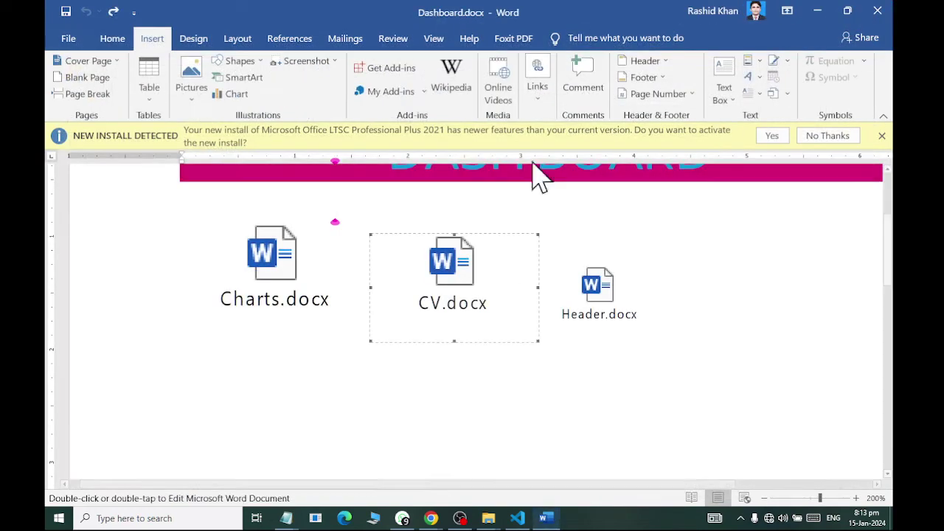
click(59, 518)
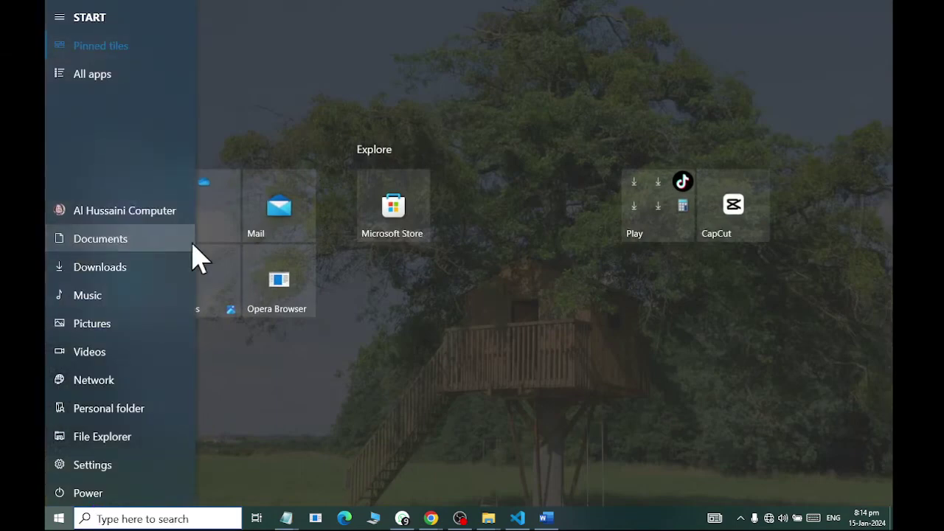
Open Documents > Word_Files in File Explorer, scroll through its files, and close the window
click(193, 246)
key(w)
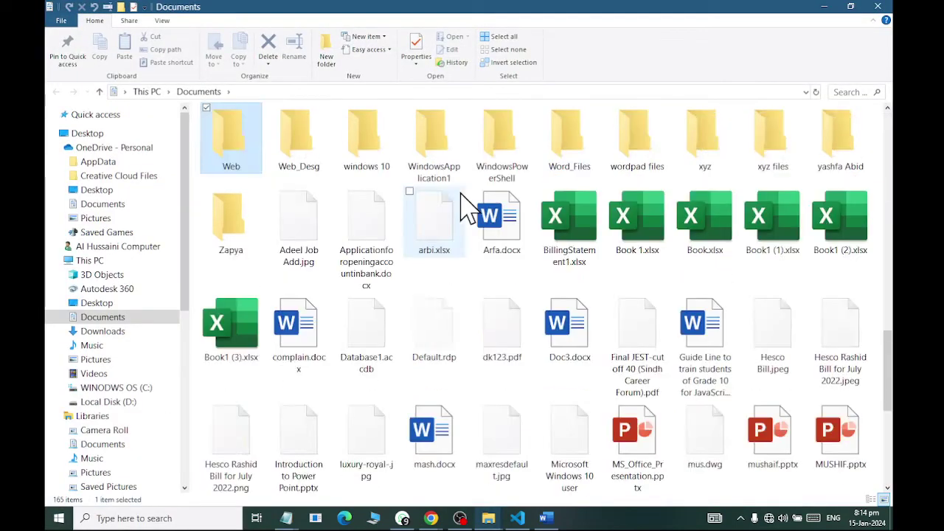
key(o)
key(Return)
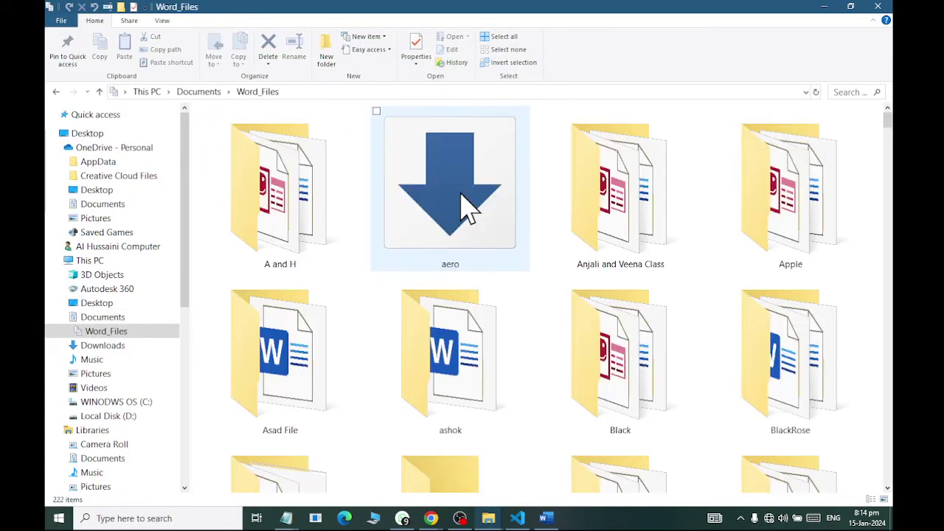
scroll(561, 295, down, 5)
scroll(582, 355, down, 5)
scroll(604, 359, down, 5)
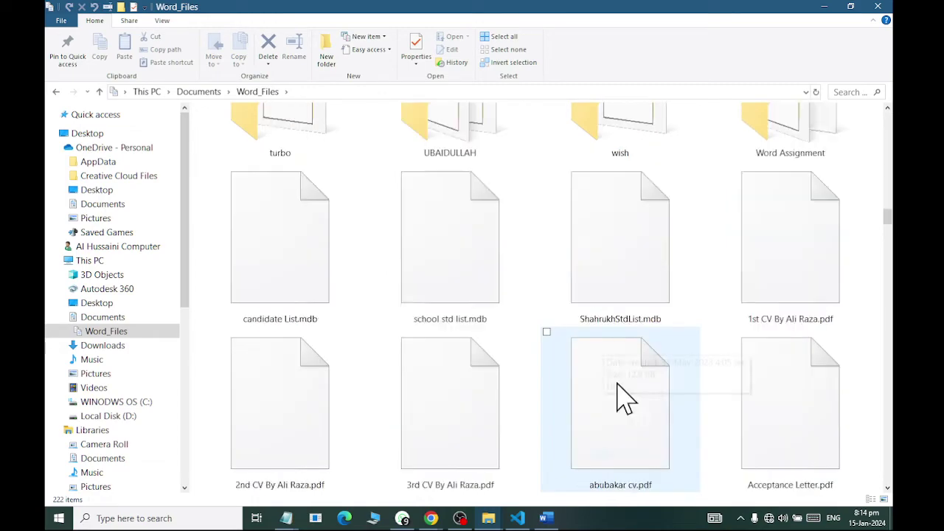
scroll(622, 396, down, 5)
scroll(622, 396, down, 5)
scroll(632, 389, down, 5)
scroll(642, 389, down, 5)
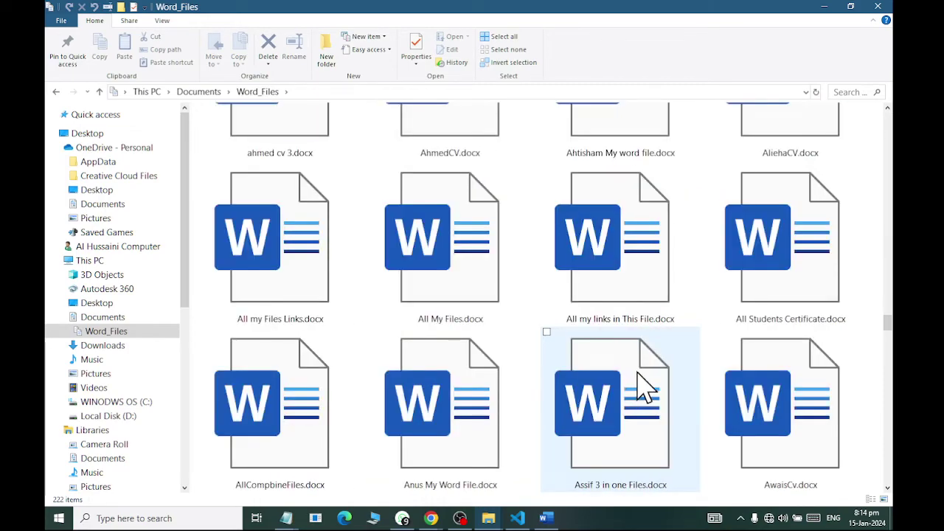
scroll(648, 386, down, 5)
scroll(649, 380, down, 5)
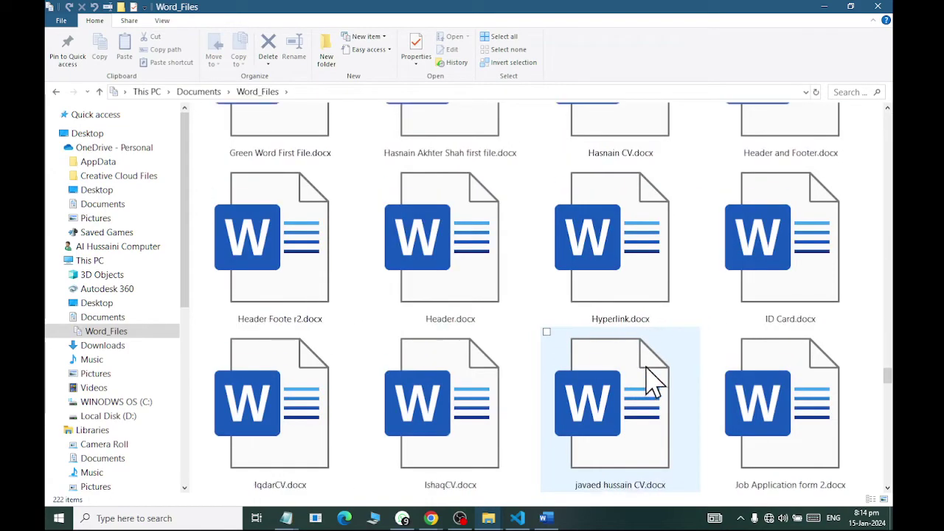
click(878, 6)
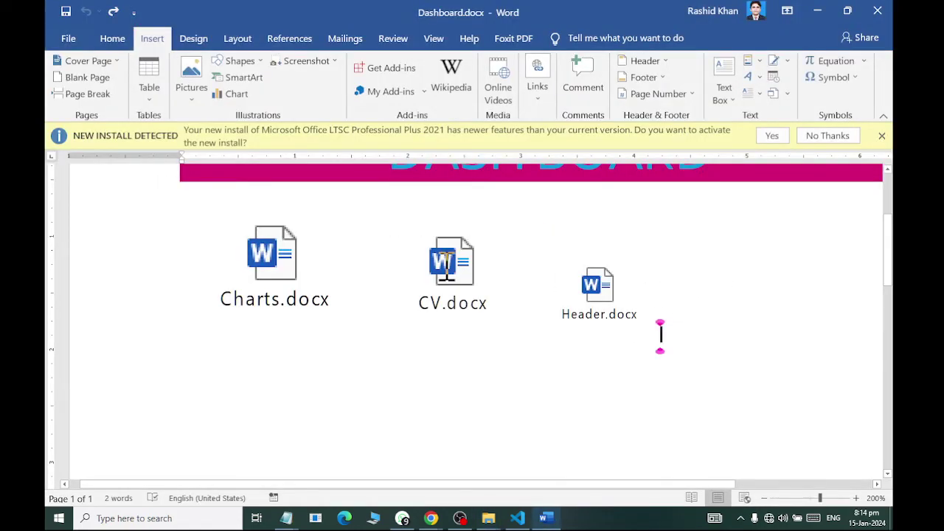
On a new line, pick Header.docx as a file object with Link to file and Display as icon
key(Return)
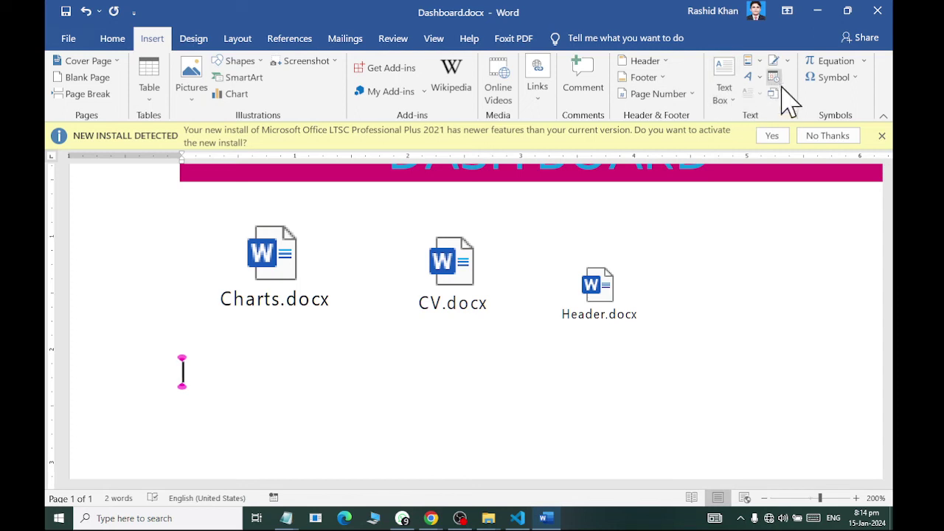
click(784, 78)
click(800, 117)
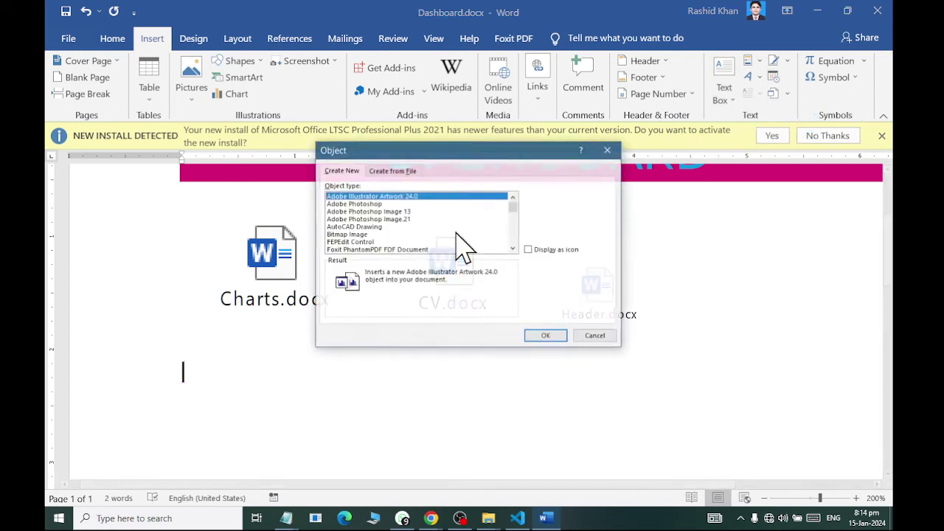
click(394, 170)
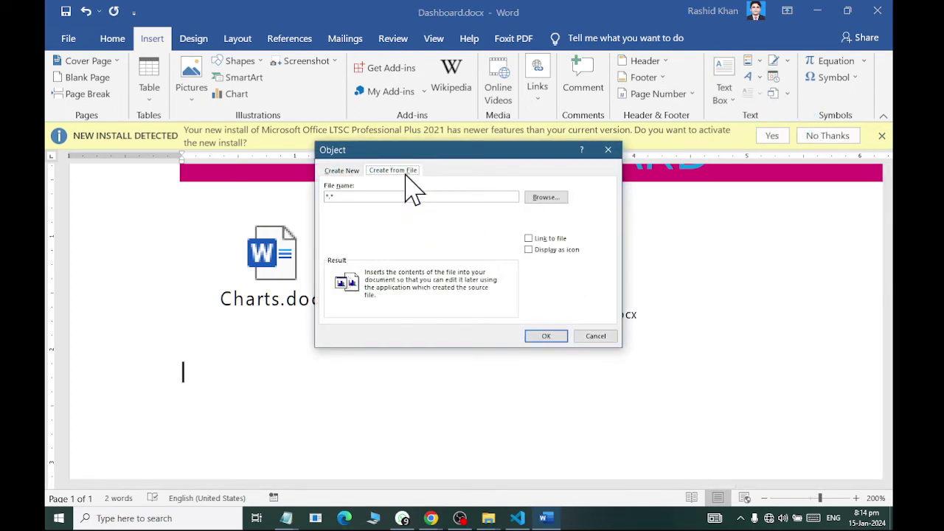
click(546, 194)
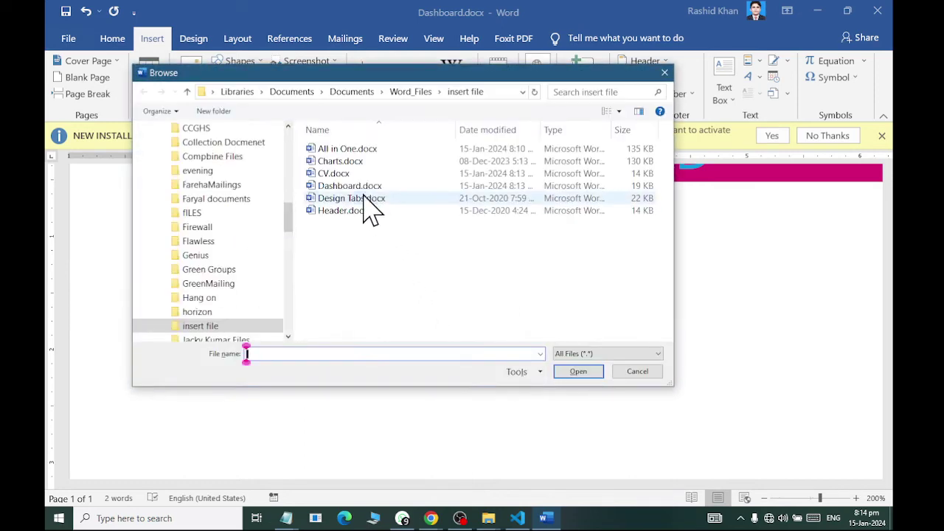
click(363, 197)
double_click(366, 214)
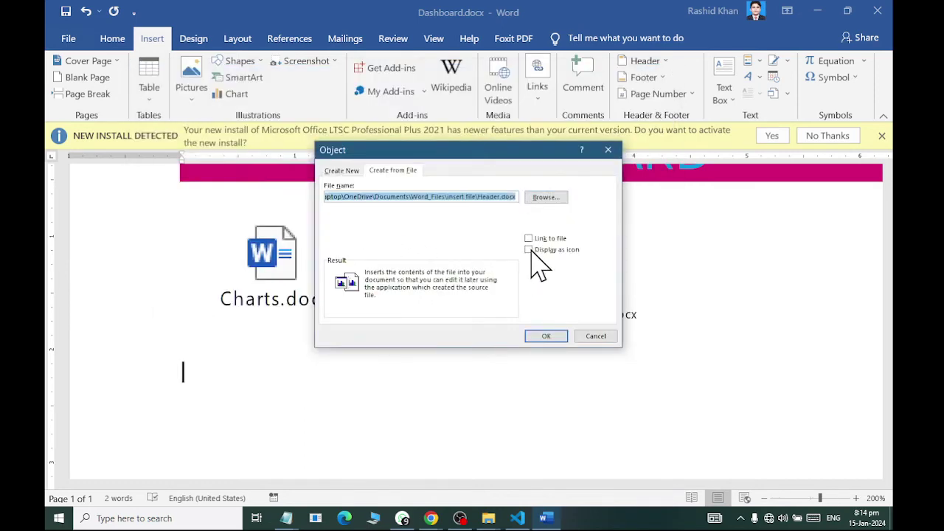
click(529, 249)
click(528, 238)
Browse Documents for a picture file to use as the icon, then insert the linked Header.docx
click(566, 312)
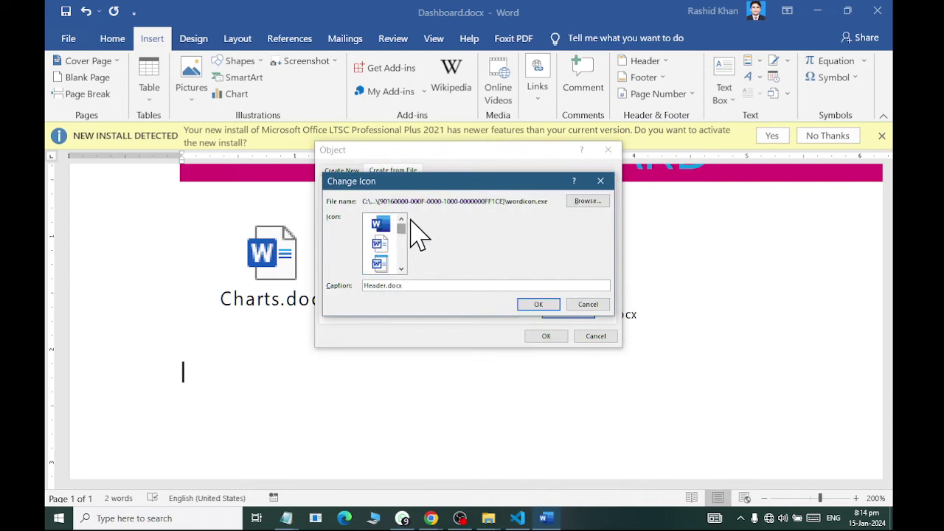
click(583, 202)
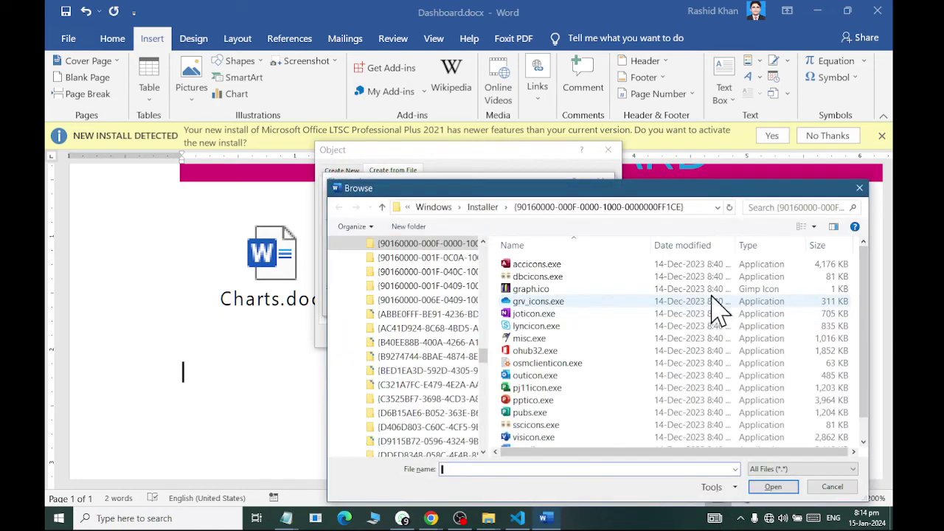
scroll(719, 311, down, 1)
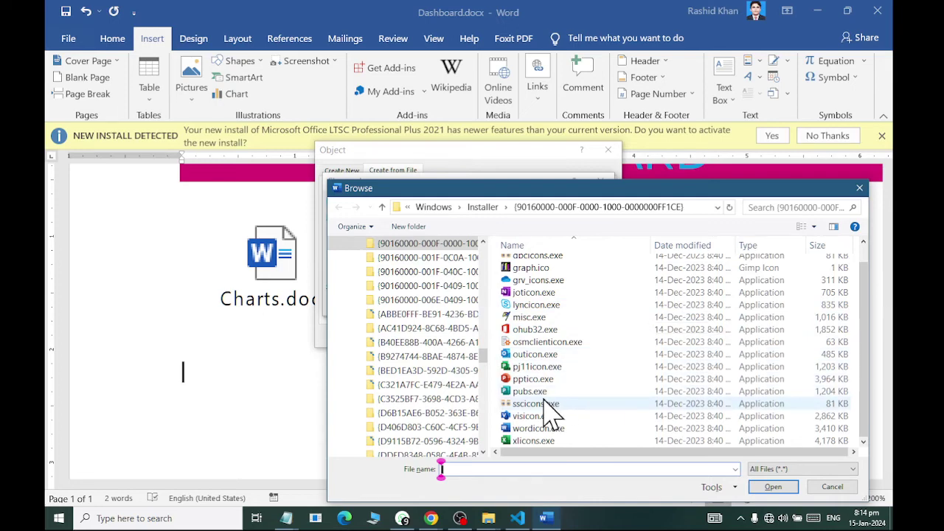
scroll(542, 399, up, 1)
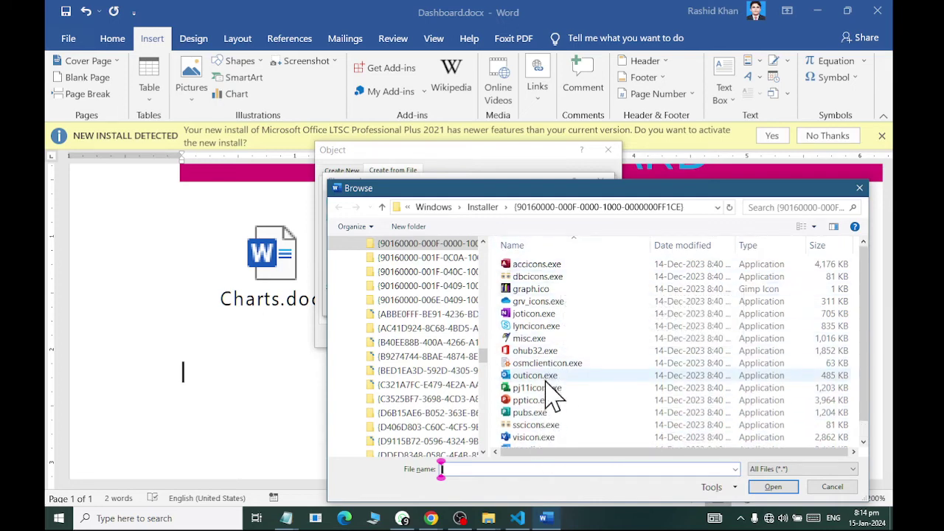
scroll(485, 354, up, 1)
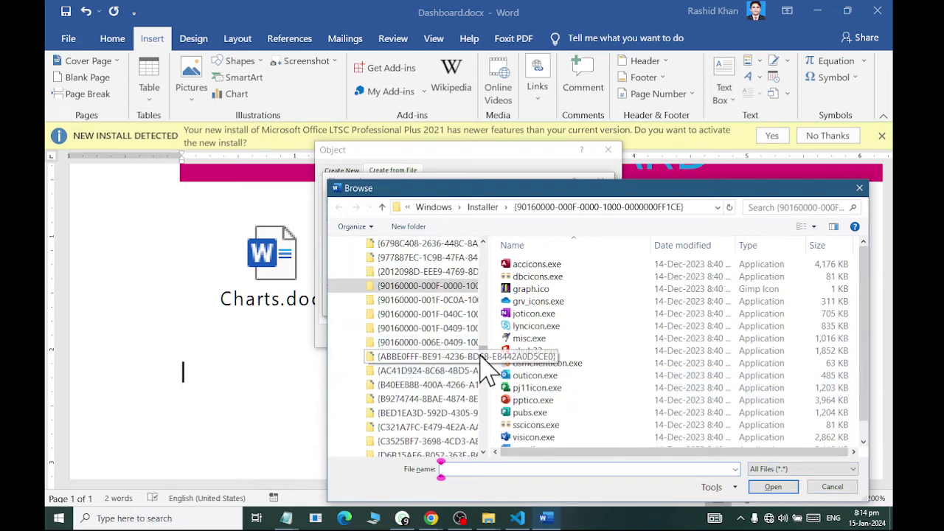
drag(484, 357, 452, 273)
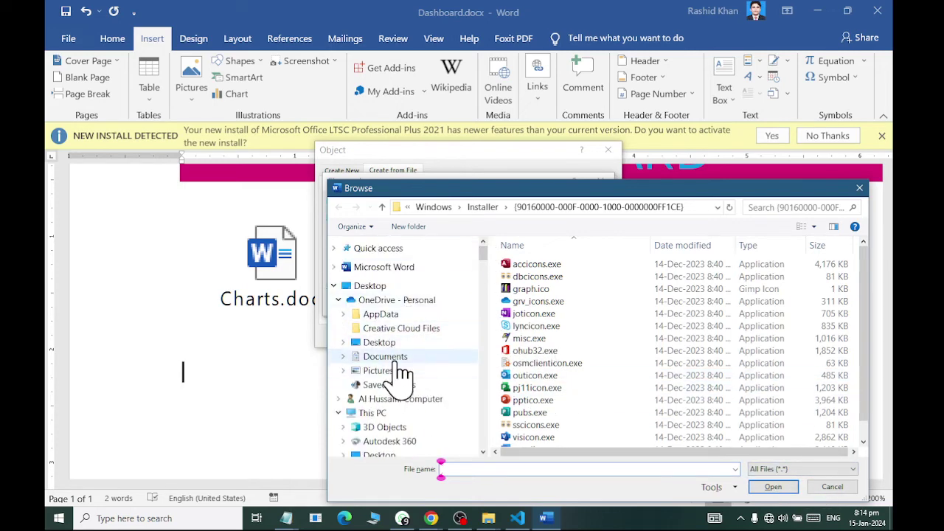
click(391, 358)
click(549, 313)
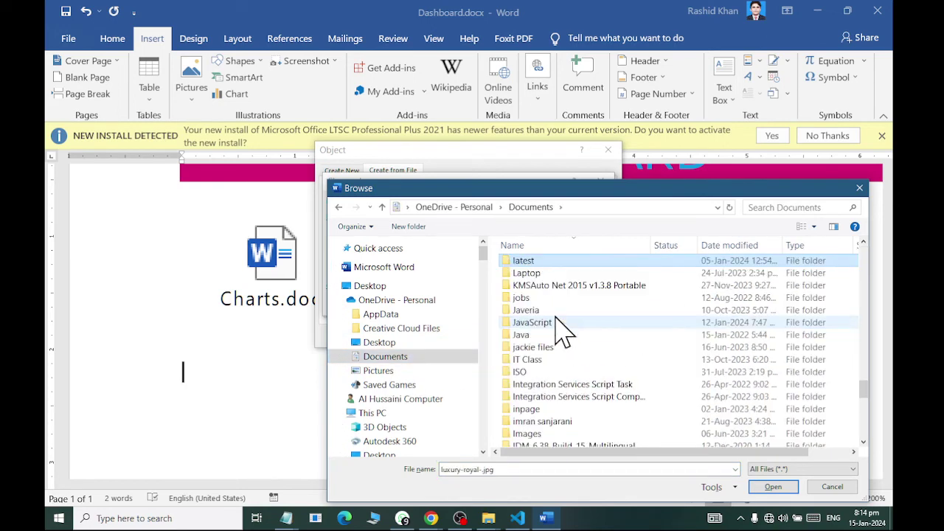
double_click(651, 398)
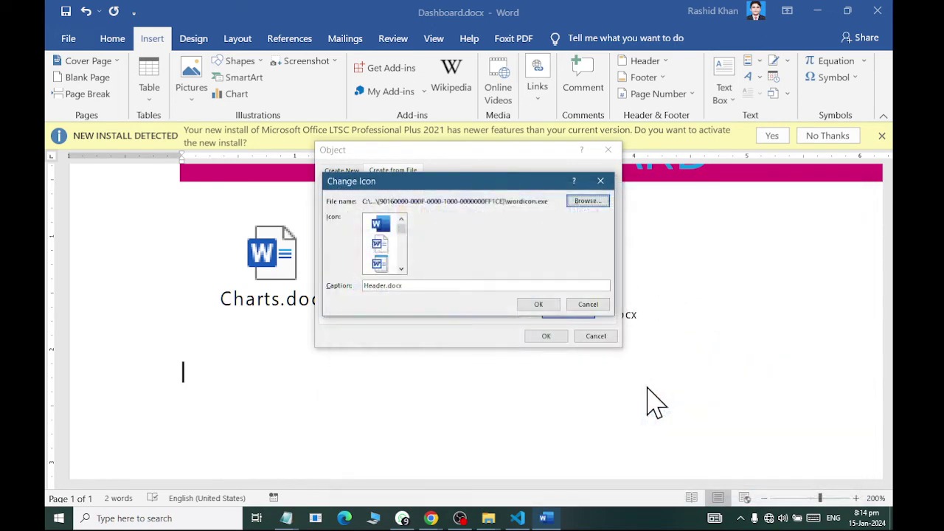
click(538, 305)
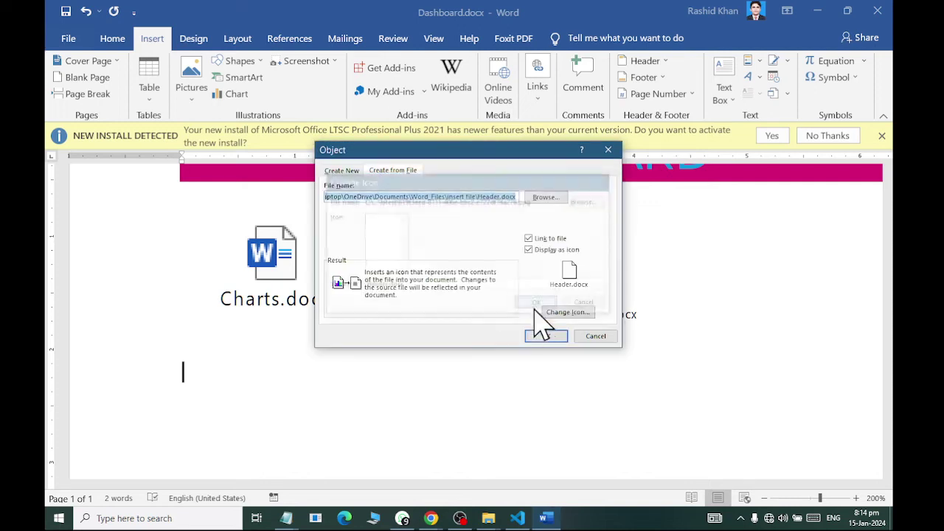
click(545, 336)
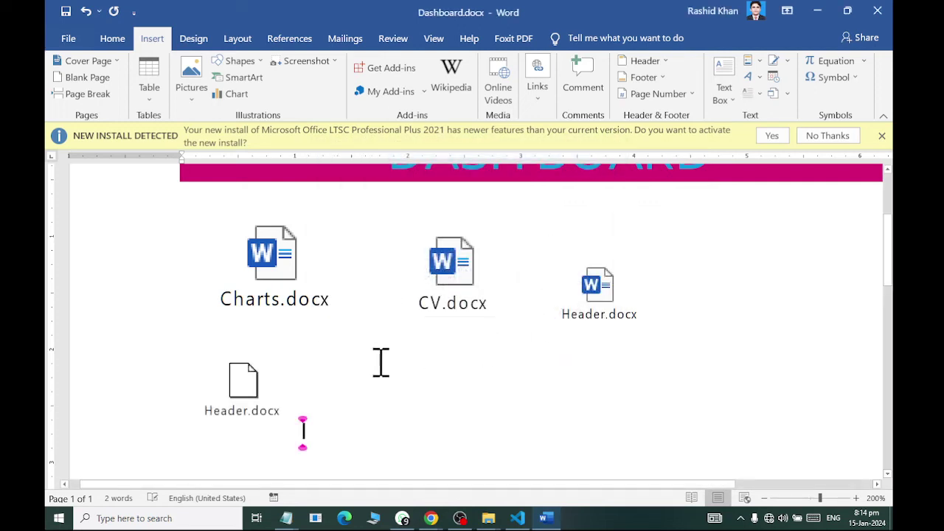
Select and deselect the new Header.docx icon, then open the Insert tab's Object dropdown
click(256, 394)
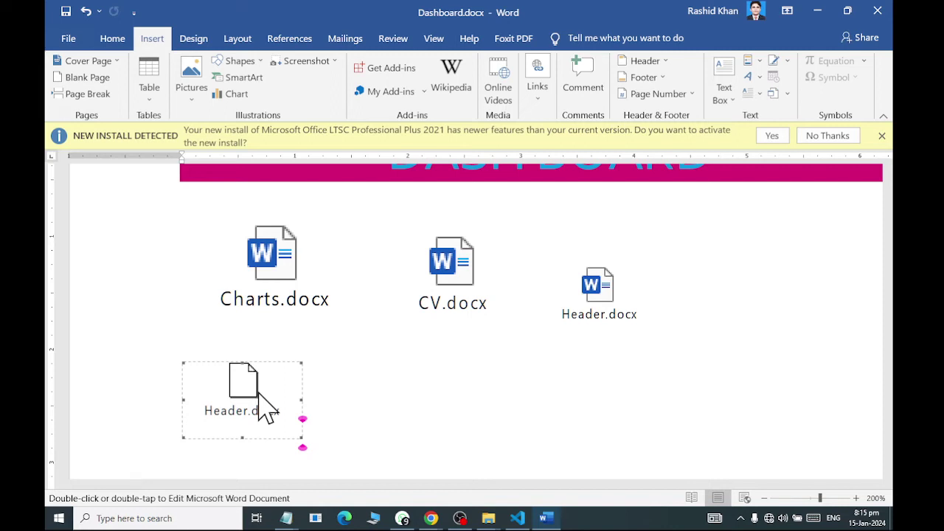
click(352, 381)
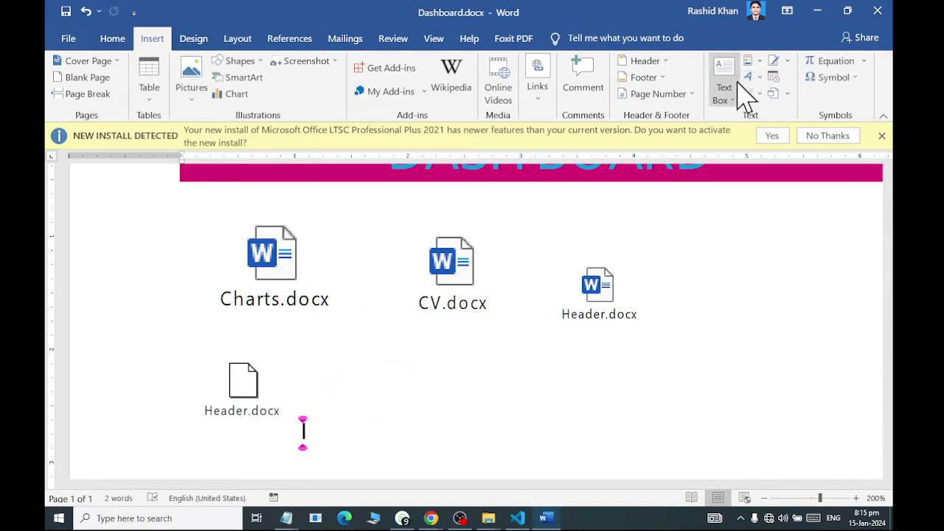
click(784, 93)
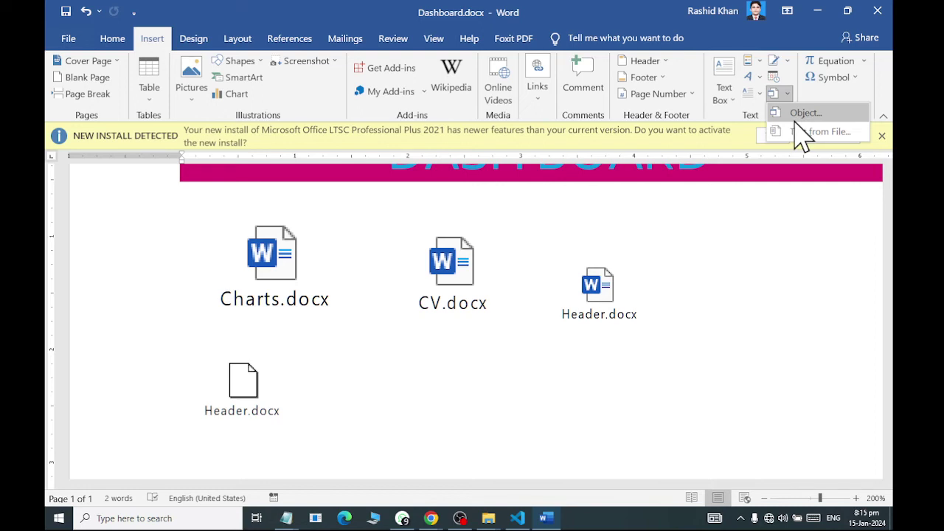
Start a Create from File object with Link to file and Display as icon checked
click(800, 113)
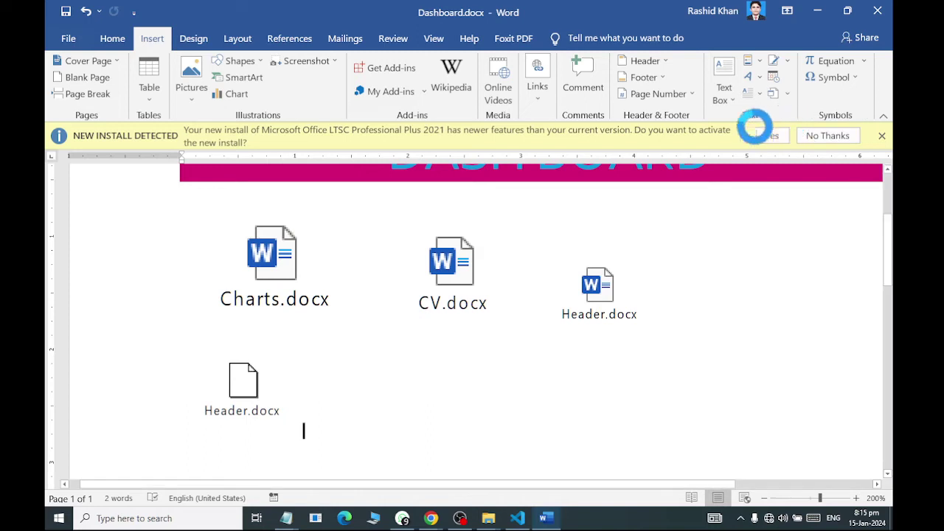
click(392, 170)
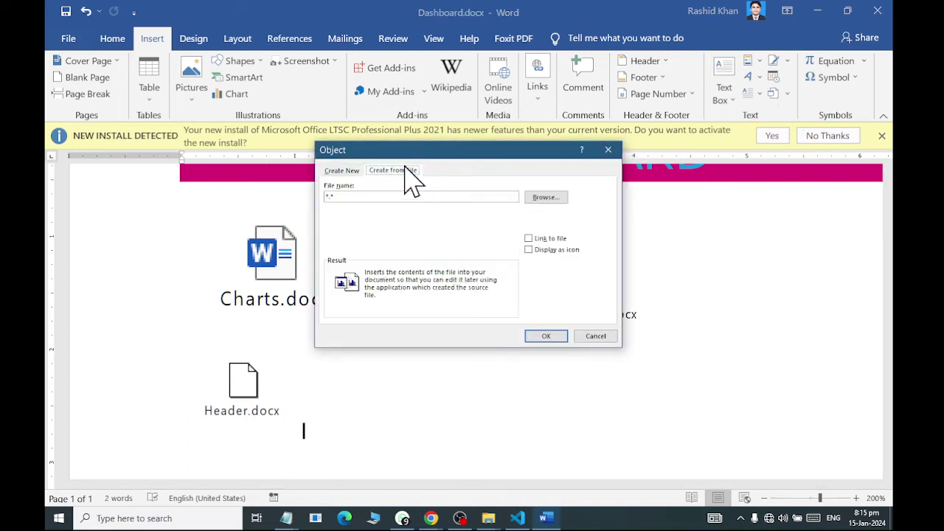
click(549, 238)
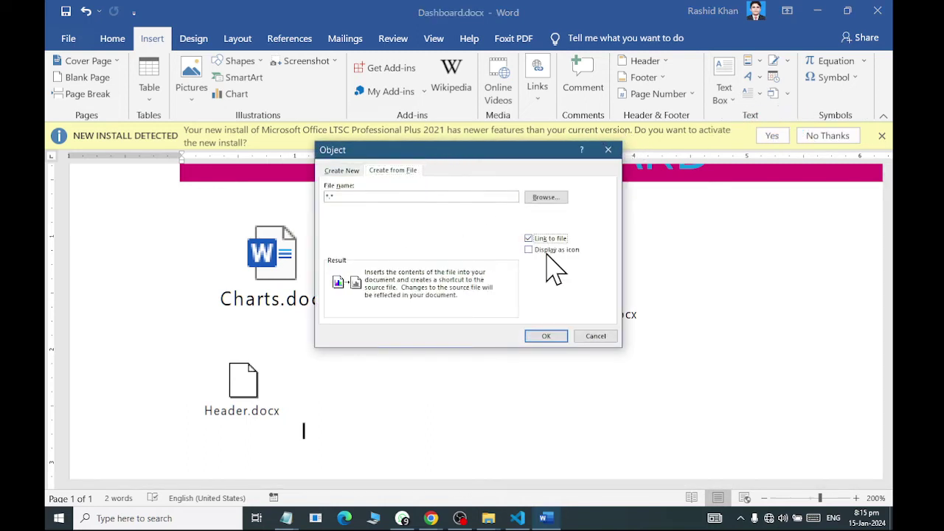
click(553, 249)
click(546, 197)
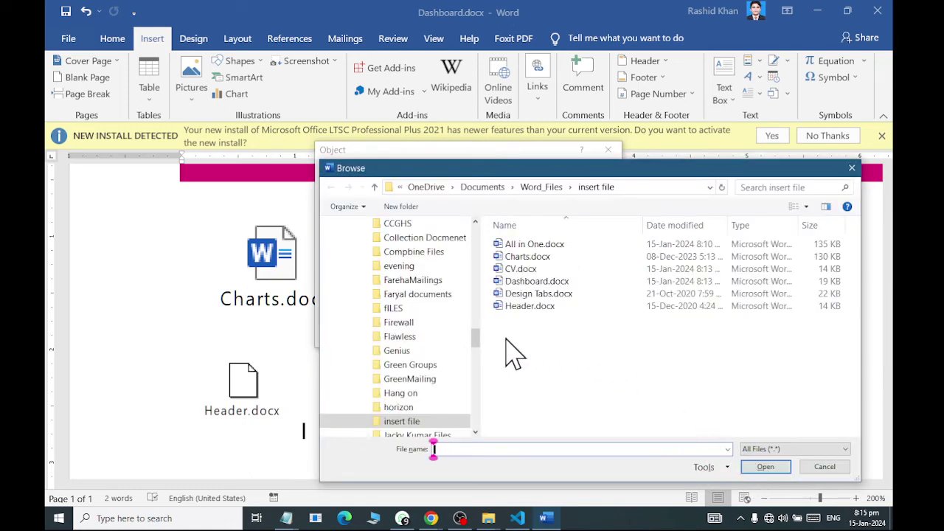
Insert devcon_bill.xlsx from ExcelFiles as a linked icon and open it in Excel
drag(476, 341, 478, 250)
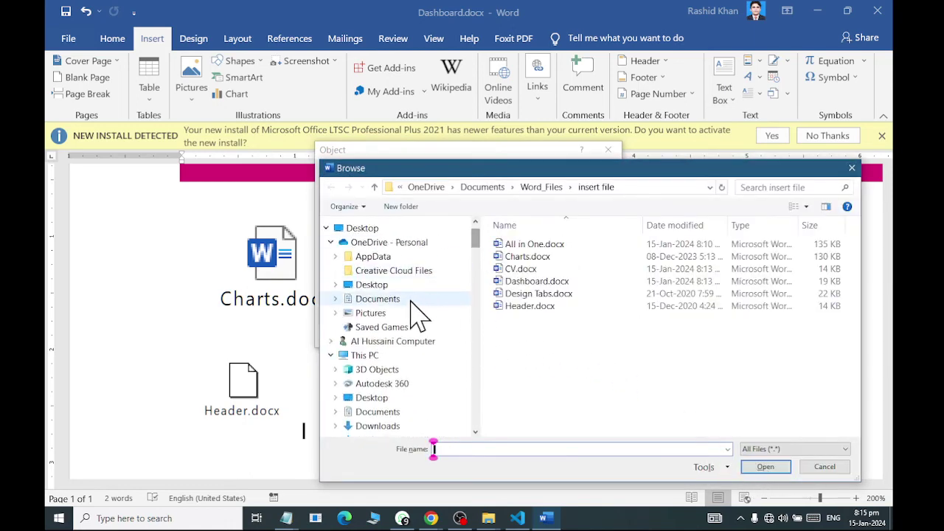
click(377, 299)
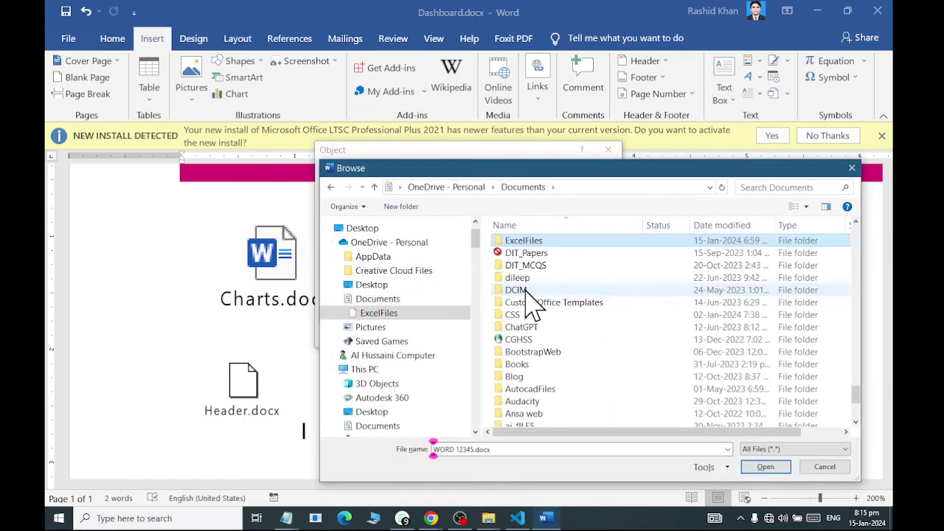
scroll(602, 309, down, 2)
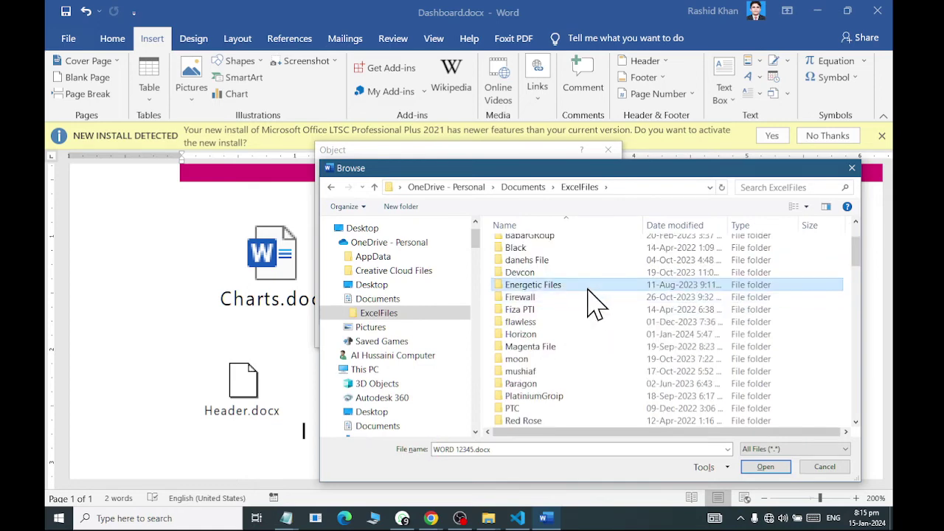
scroll(590, 305, down, 10)
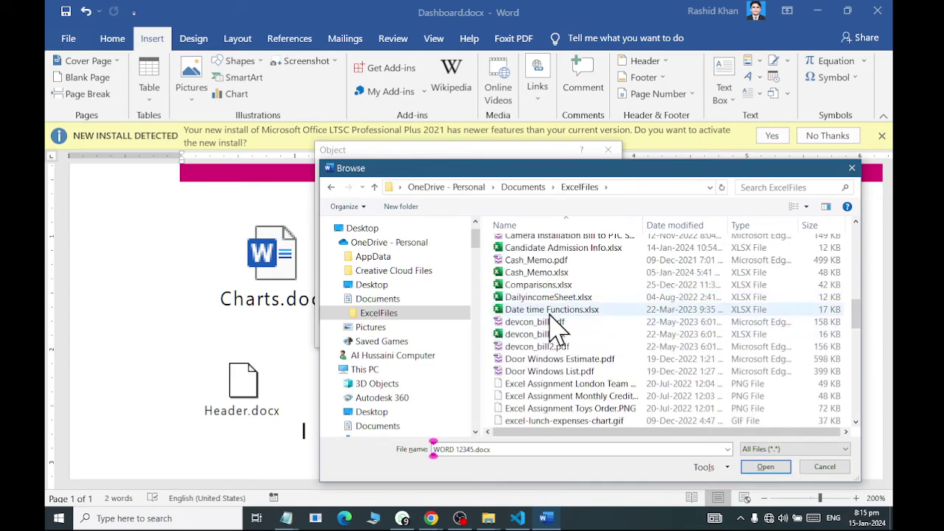
double_click(549, 335)
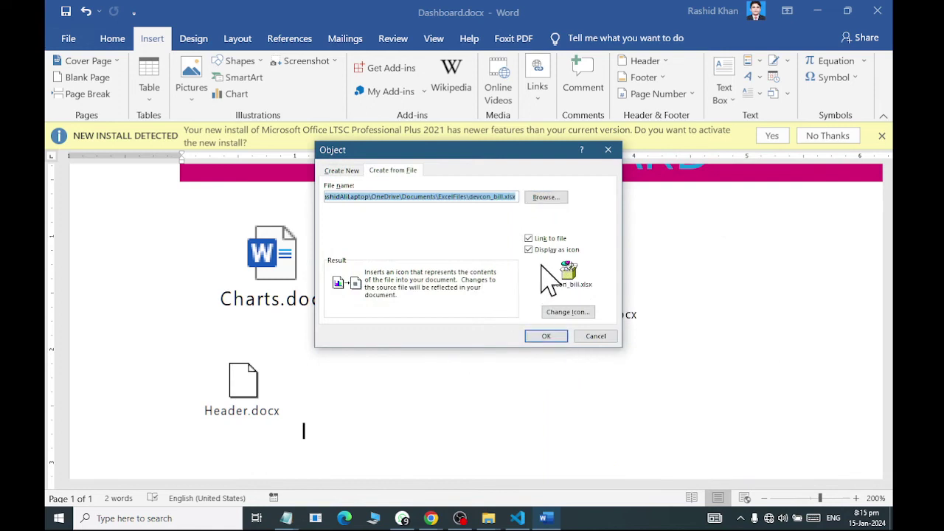
click(546, 337)
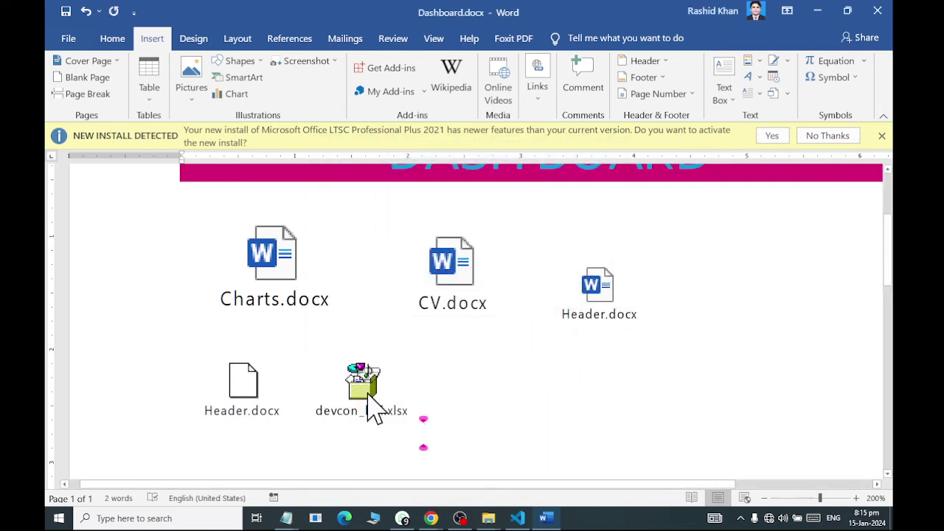
double_click(374, 410)
click(519, 255)
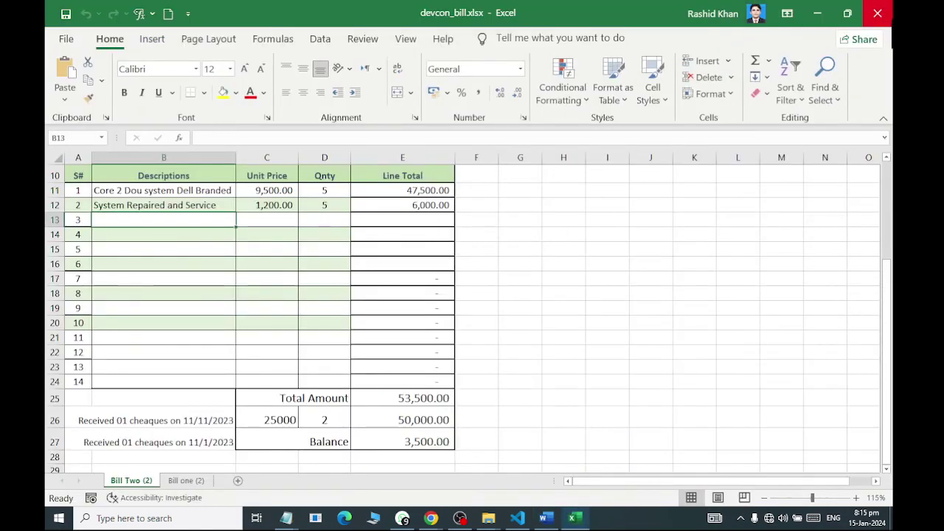
Close Excel and return to Dashboard.docx below the file icons
click(877, 12)
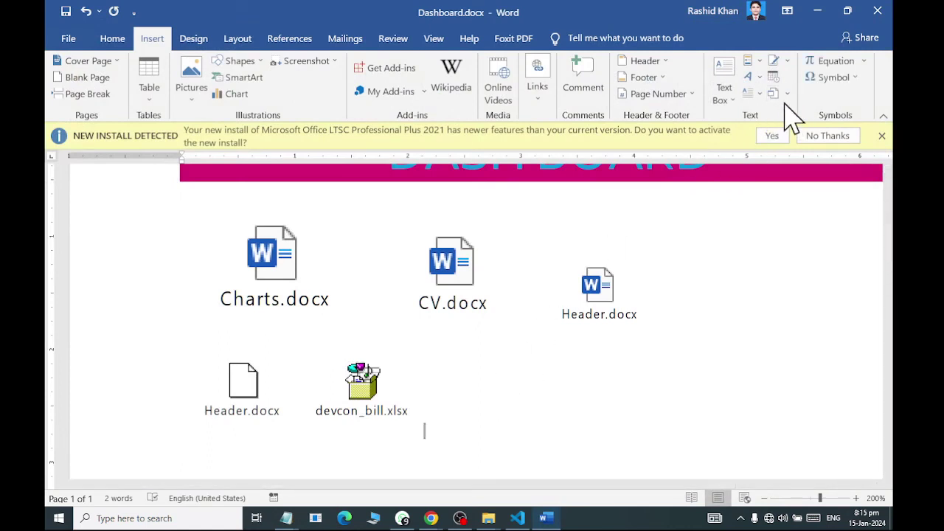
click(786, 94)
click(855, 79)
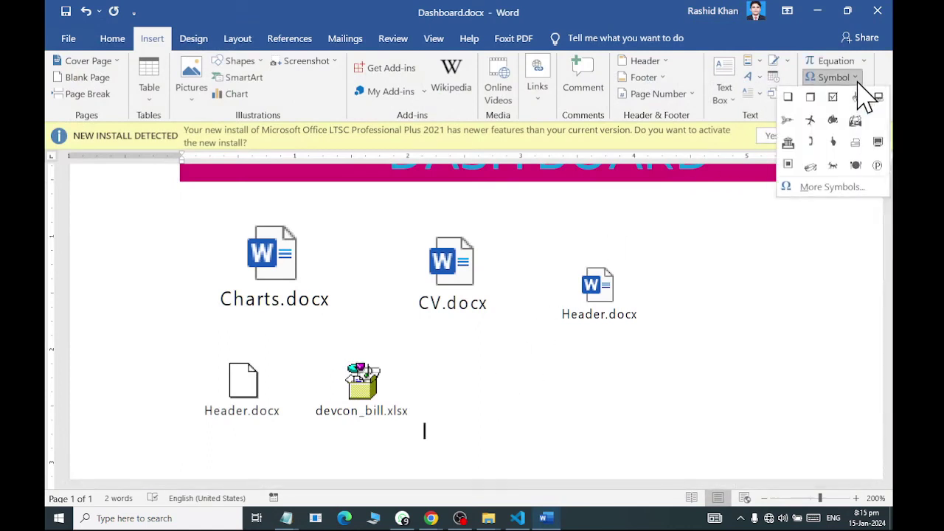
click(533, 405)
scroll(541, 402, down, 3)
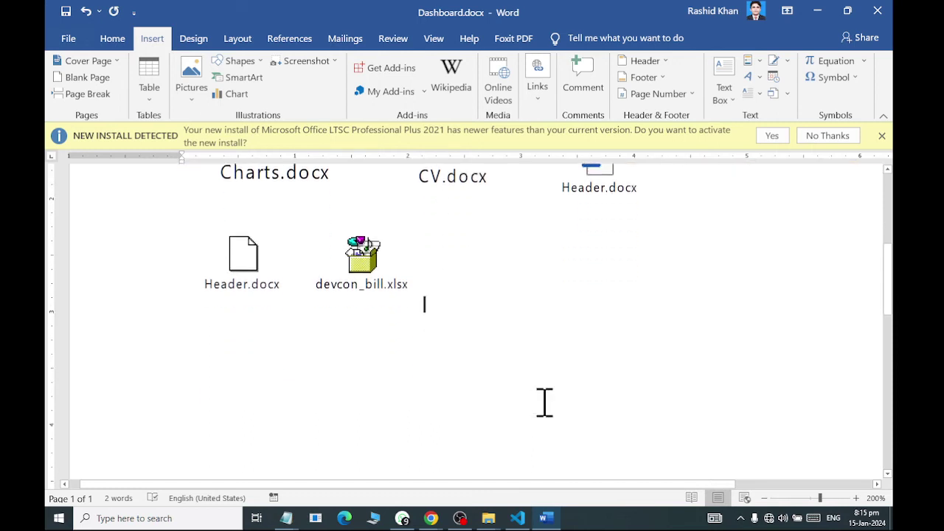
scroll(541, 402, down, 3)
Type ABCD followed by ! @ # $ % ^ & each on its own line
key(Return)
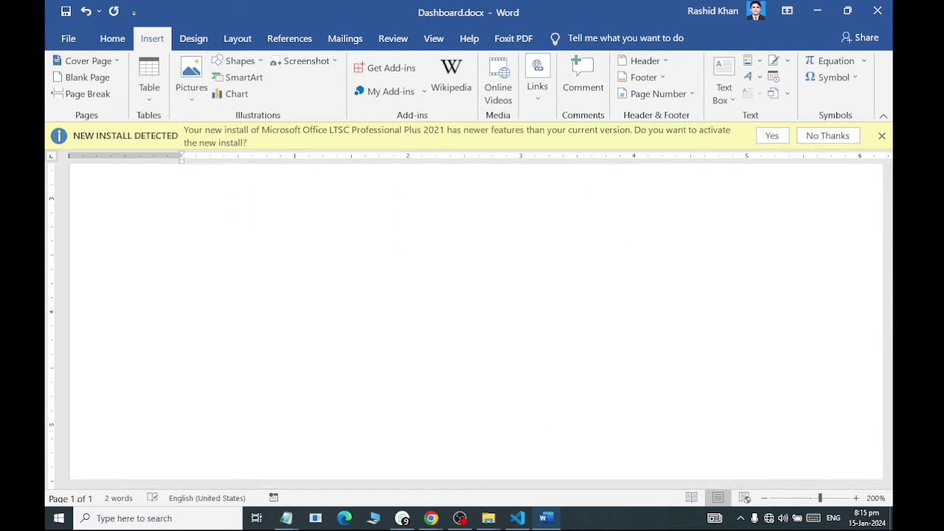
text(ABCD)
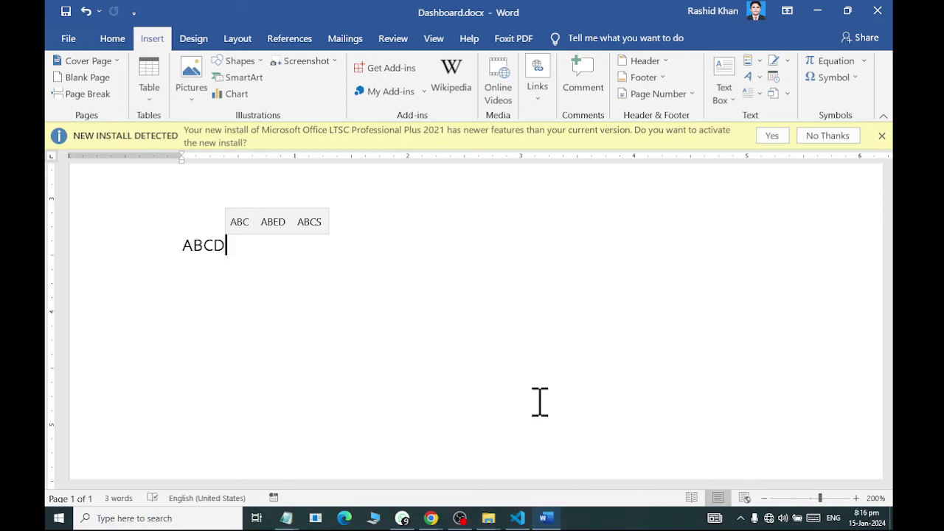
key(Return)
key(Return)
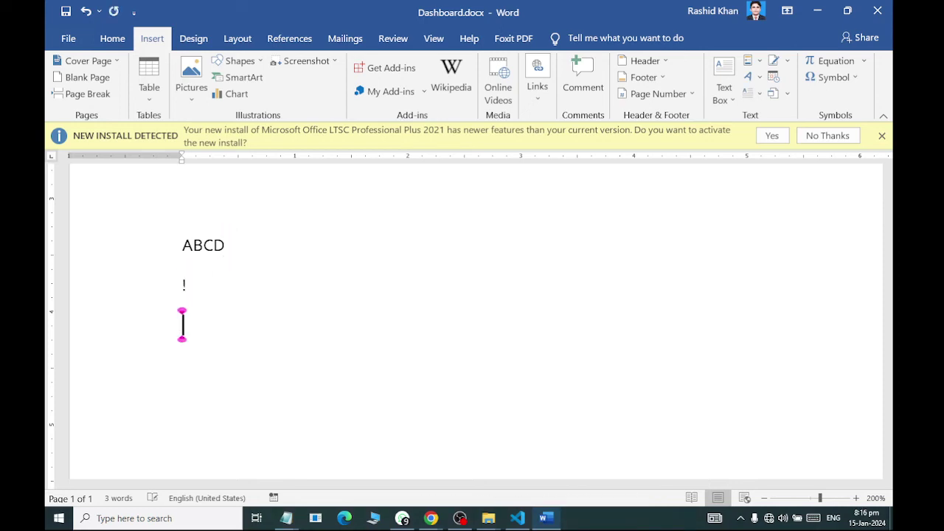
text(@)
key(Return)
text($ )
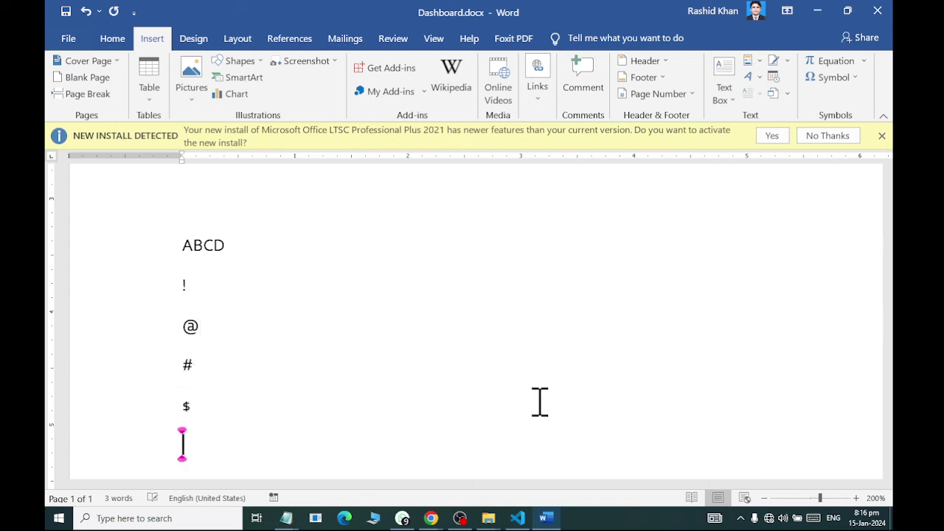
text(%)
key(Return)
key(Return)
text(&)
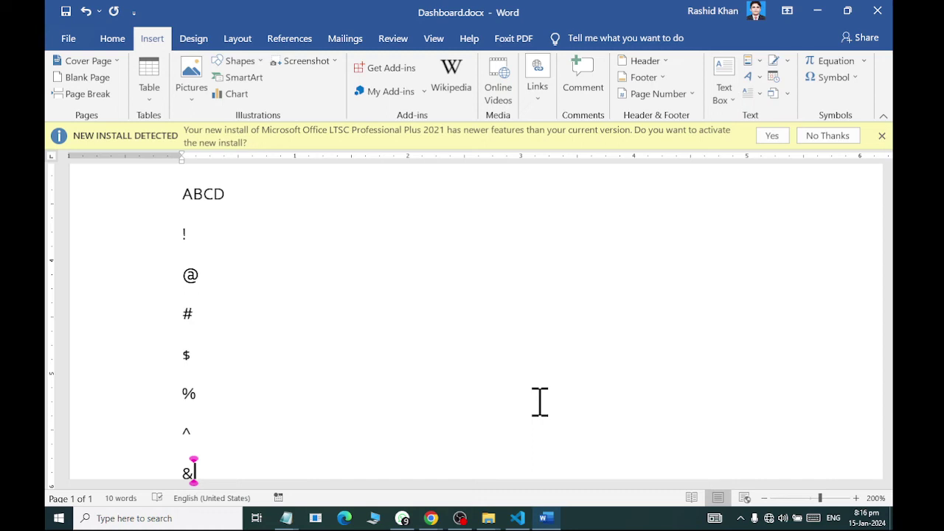
In the More Symbols chooser, set the symbol font to Wingdings after previewing Wingdings 2 and 3
click(847, 77)
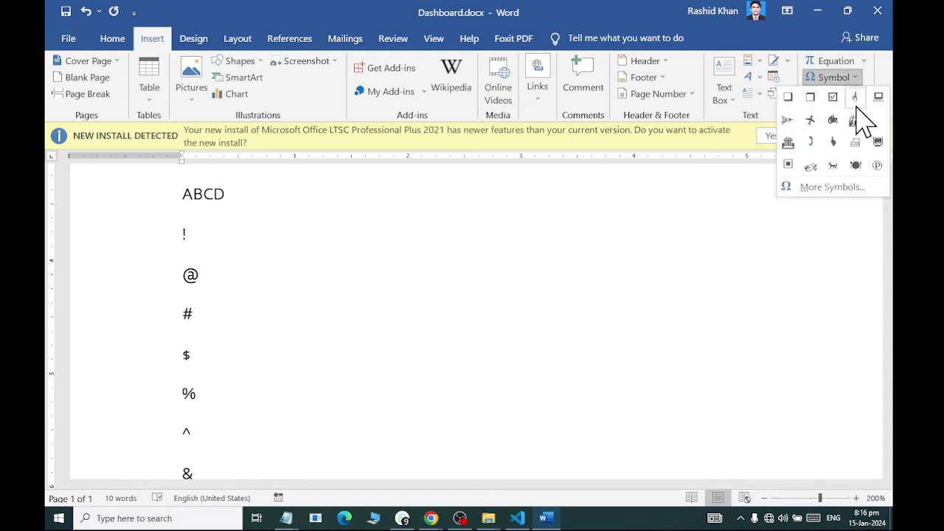
click(841, 188)
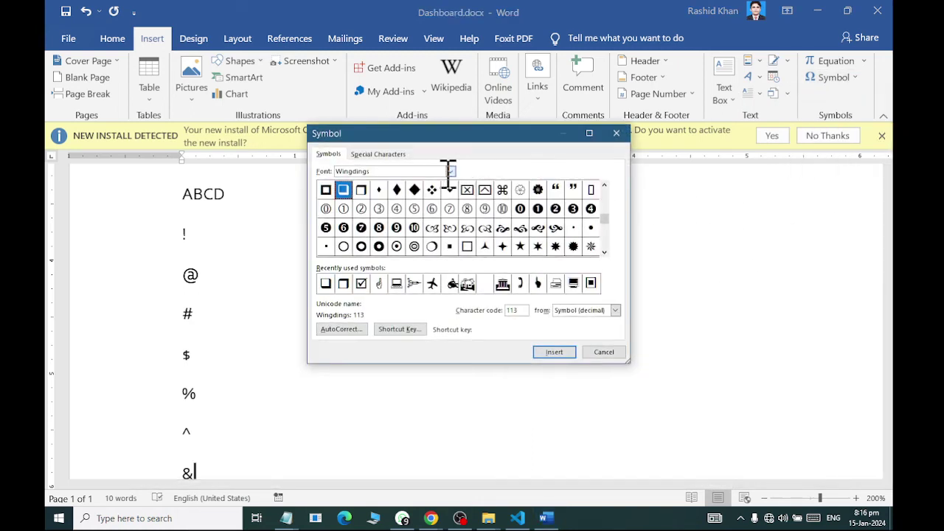
click(449, 170)
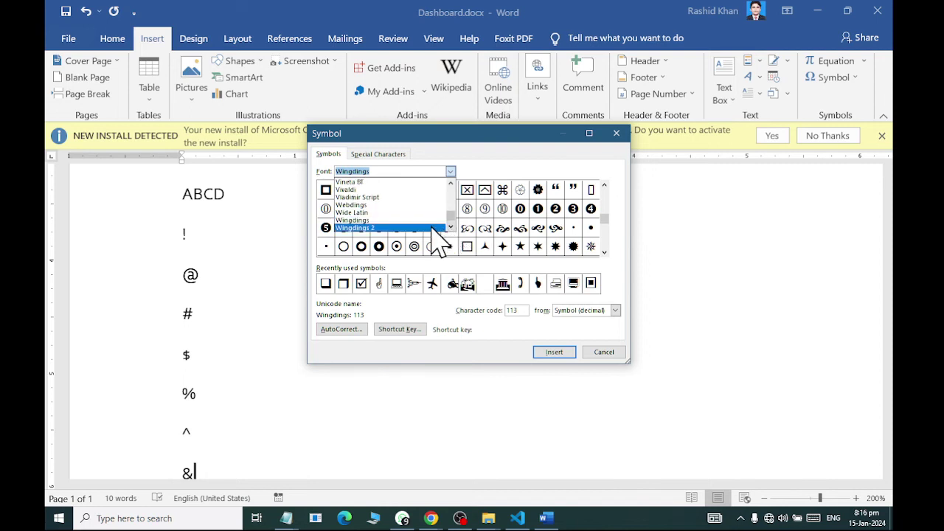
click(424, 236)
click(449, 171)
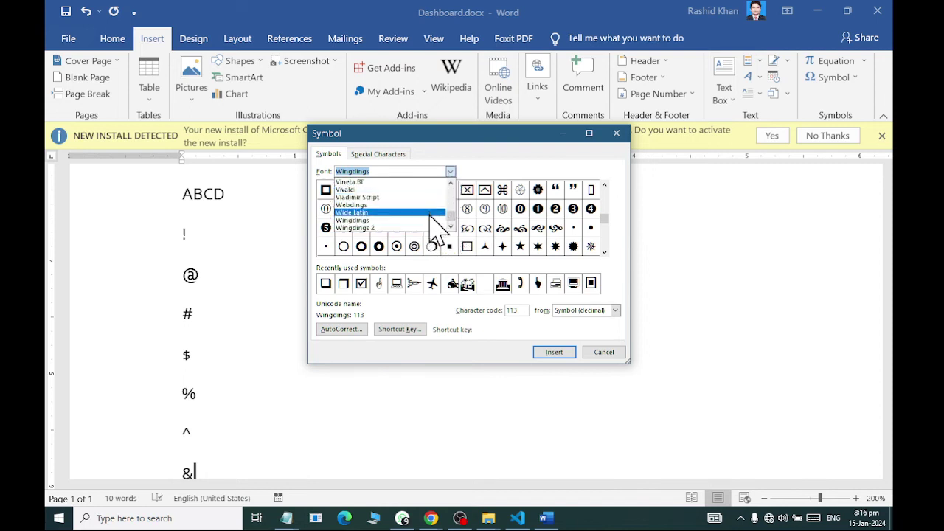
click(431, 228)
click(450, 171)
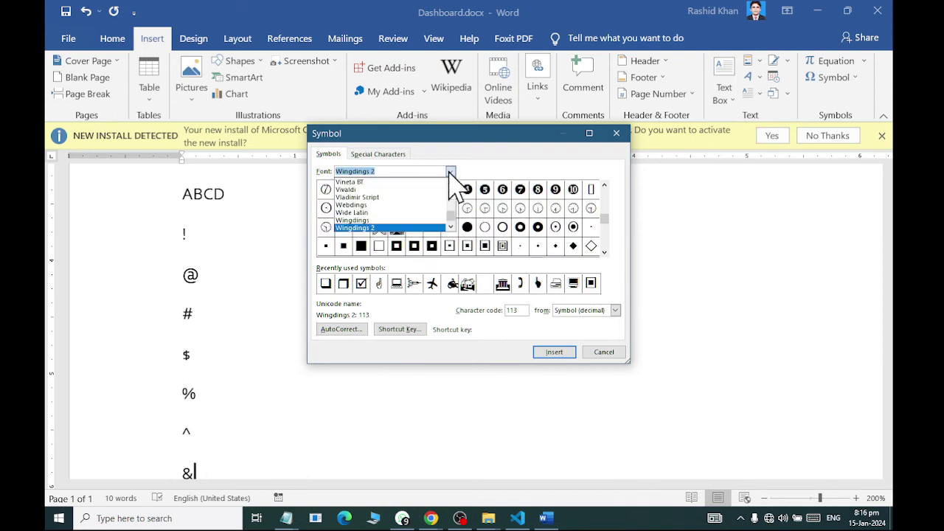
scroll(454, 220, down, 1)
click(443, 227)
click(450, 171)
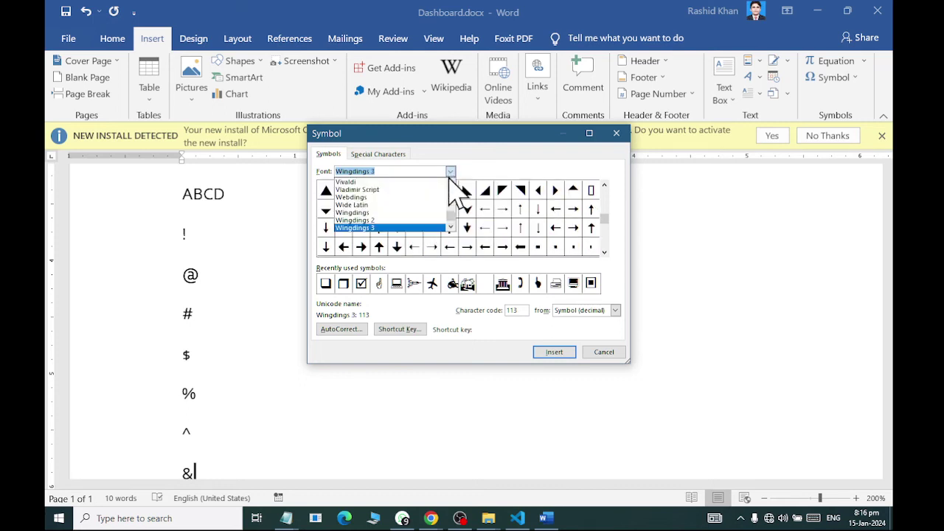
click(432, 212)
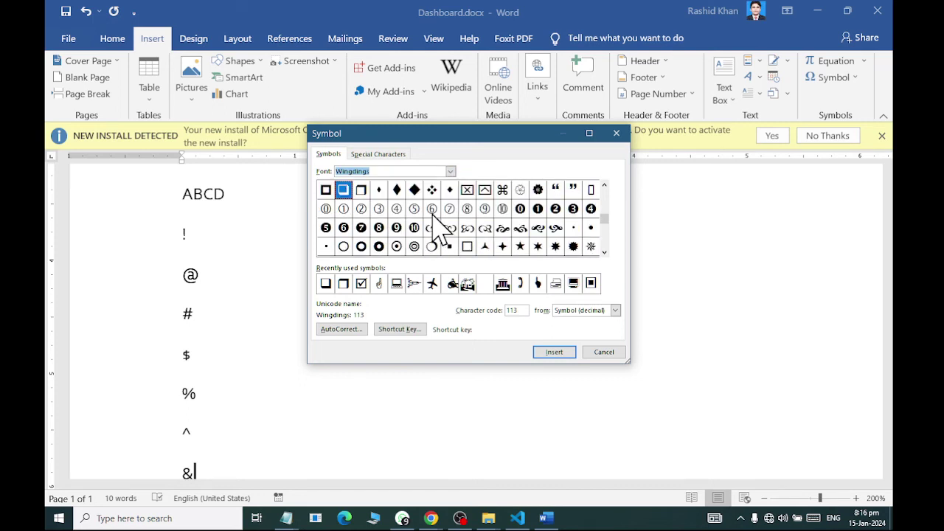
Insert the crescent-and-star and the recently used motorcycle symbol after the &
click(604, 206)
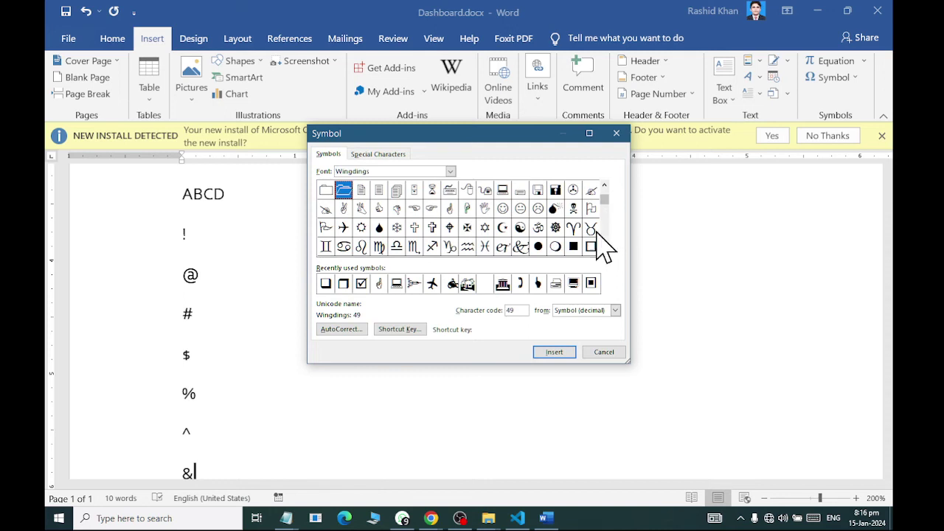
click(502, 227)
click(552, 352)
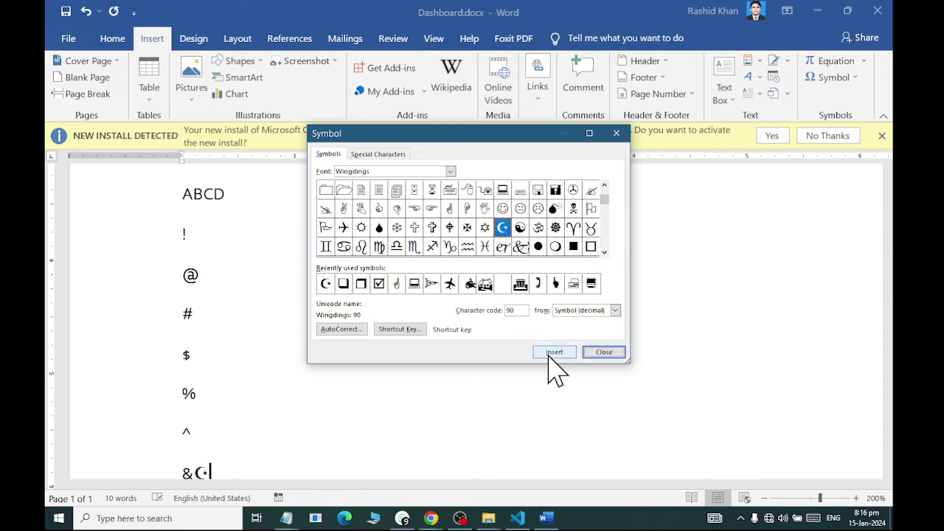
click(468, 285)
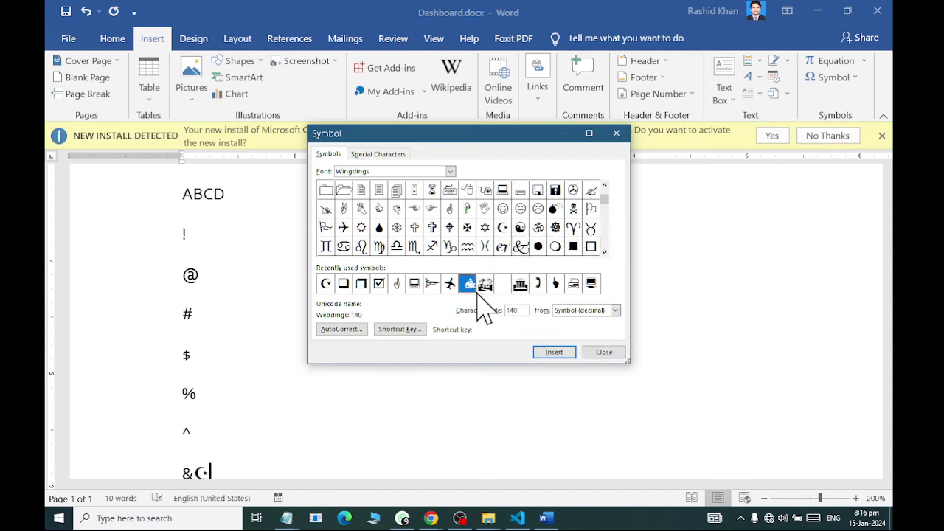
click(555, 353)
click(604, 352)
Enlarge the crescent and motorcycle symbols to 90 pt with Grow Font
scroll(442, 352, down, 5)
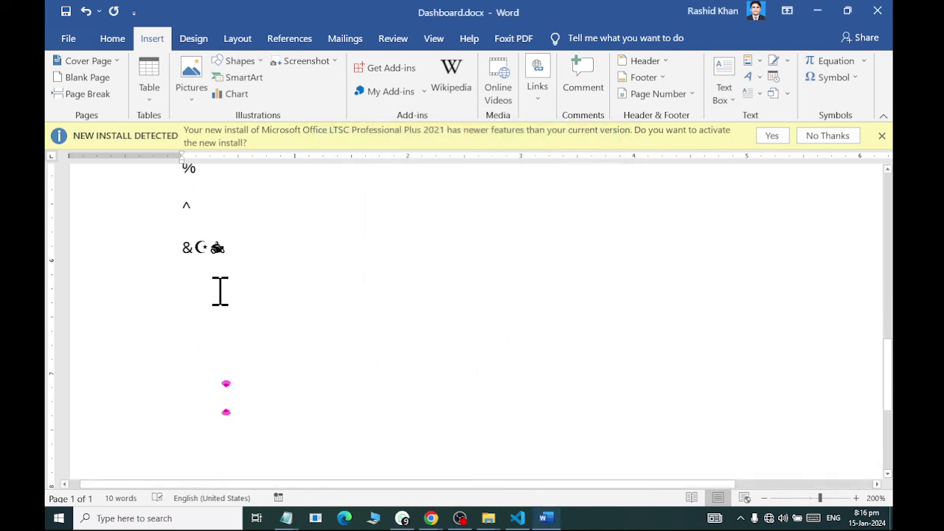
drag(194, 249, 225, 249)
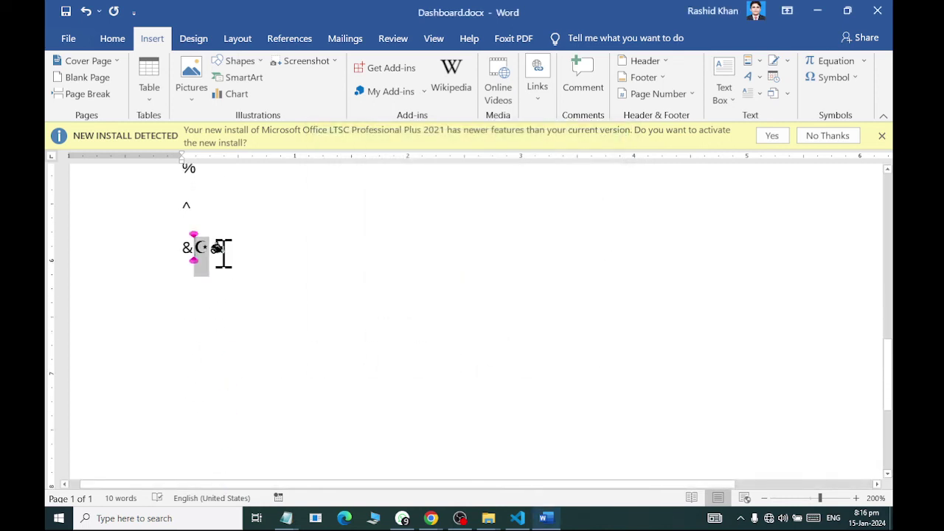
click(107, 40)
click(227, 68)
click(227, 68)
click(227, 67)
click(227, 68)
click(227, 68)
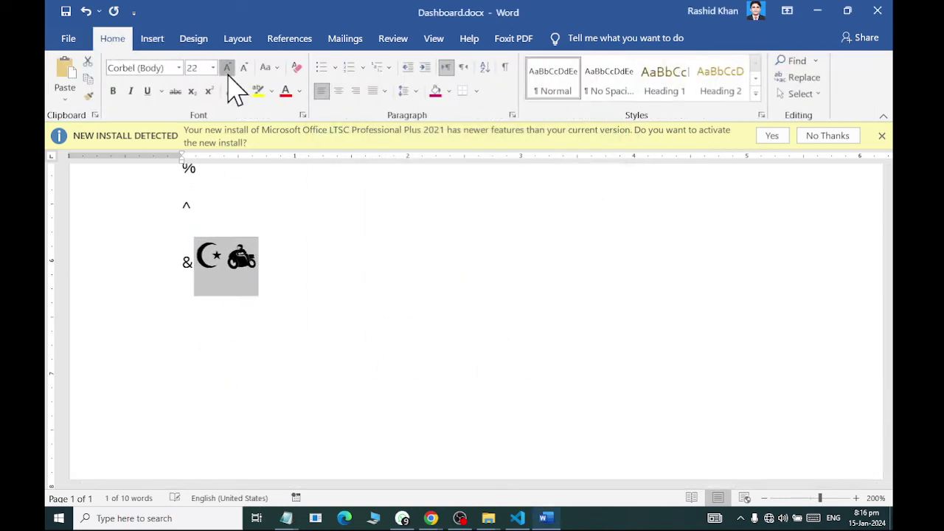
click(228, 68)
click(227, 68)
click(227, 68)
click(227, 68)
click(227, 68)
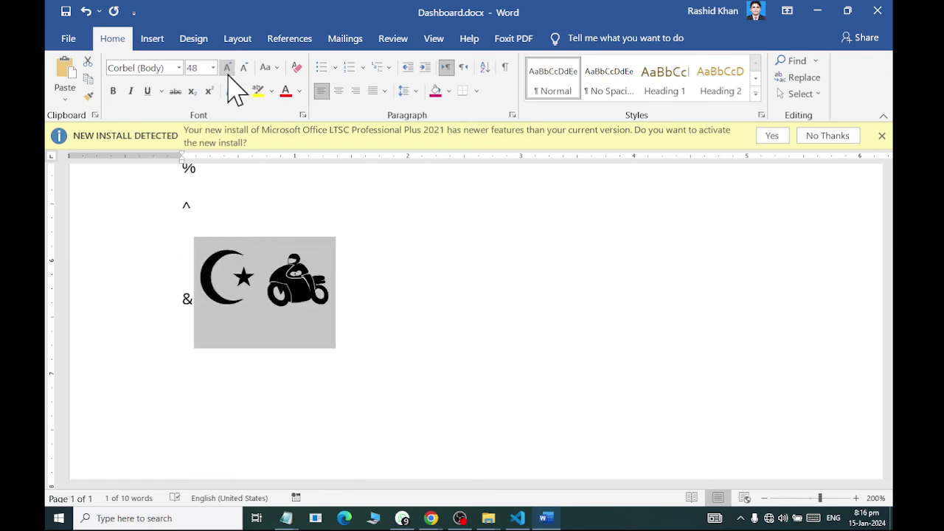
click(227, 74)
click(228, 74)
click(228, 75)
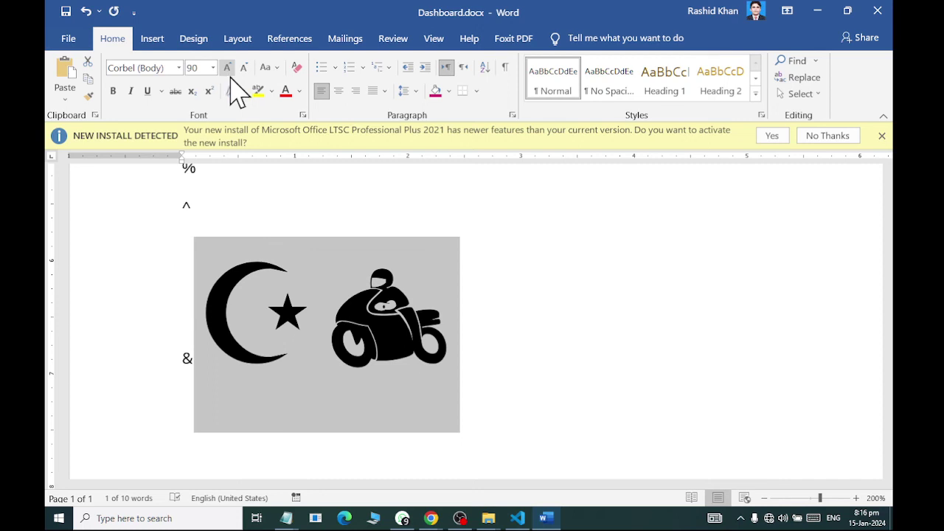
Colour both symbols dark magenta and move the motorbike onto its own line
click(316, 362)
drag(185, 332, 478, 320)
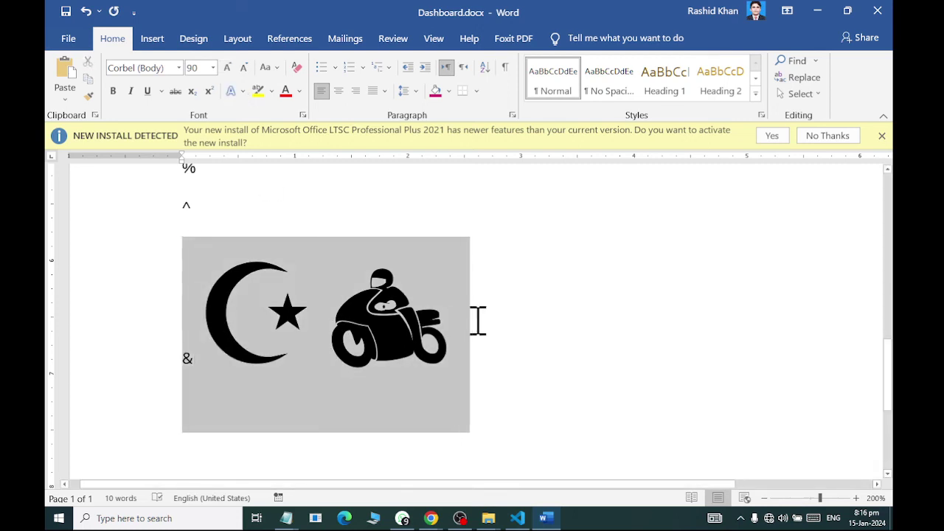
click(462, 327)
drag(197, 325, 461, 328)
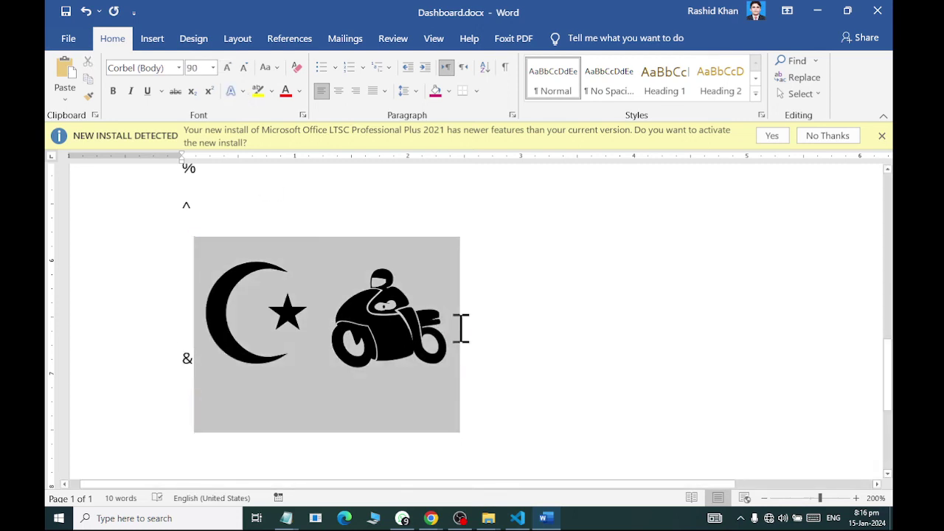
click(299, 91)
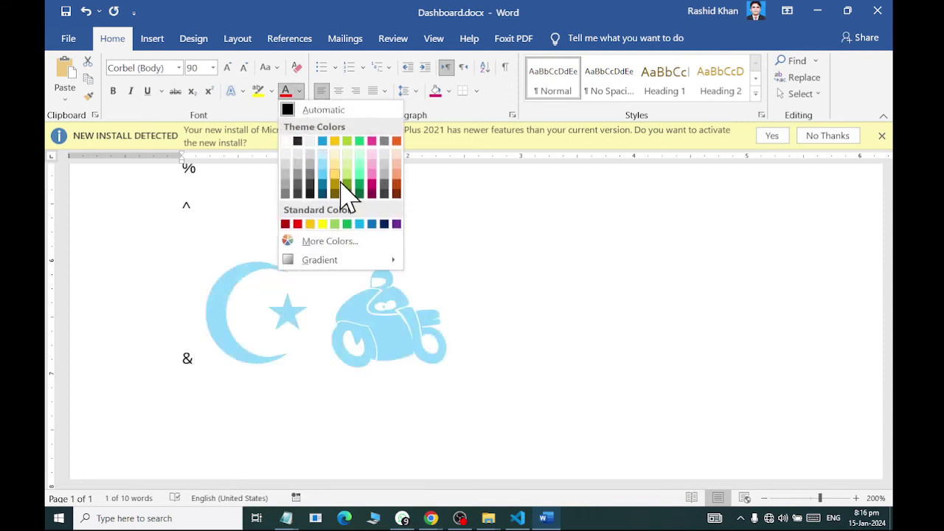
click(373, 191)
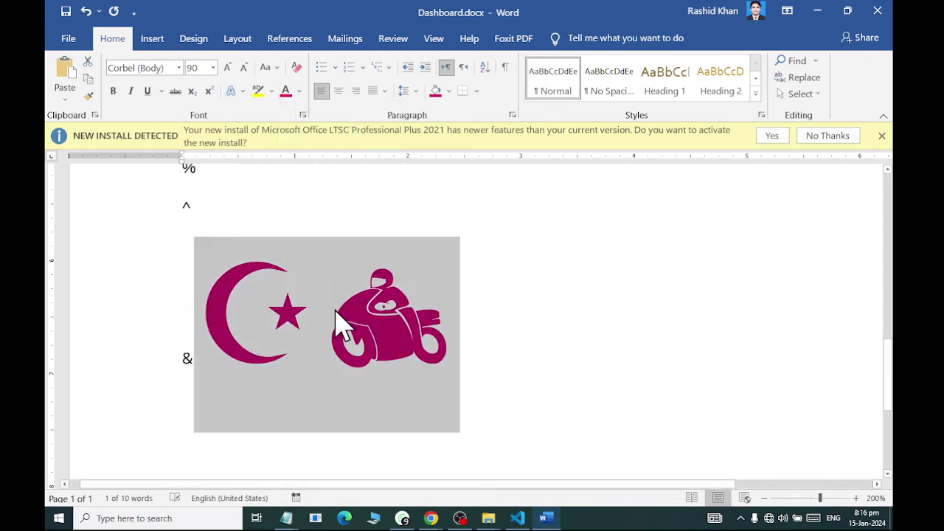
click(335, 324)
key(Return)
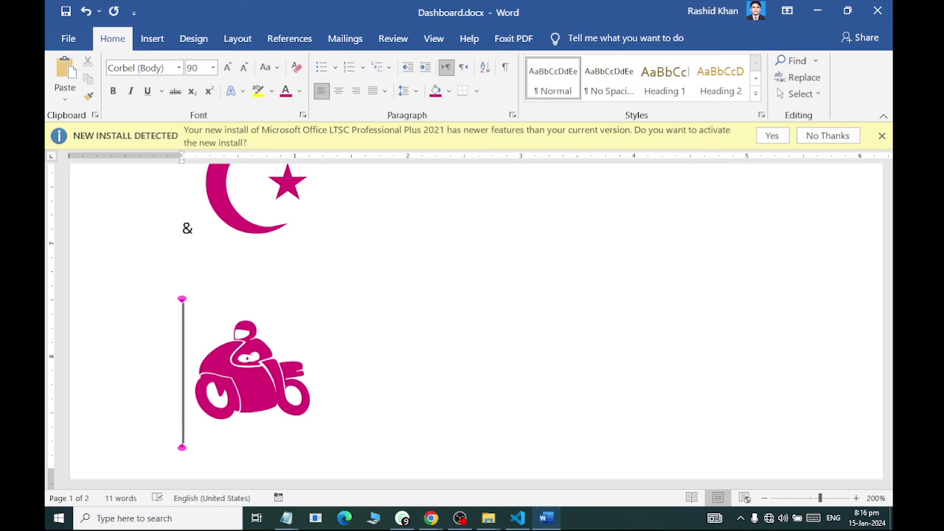
Insert the built-in Fourier Series equation beside the motorbike
click(155, 40)
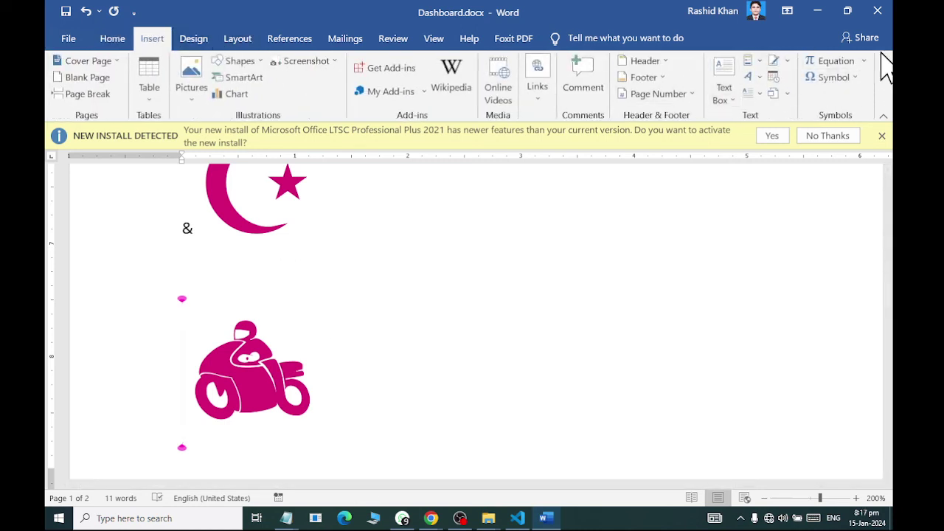
click(863, 61)
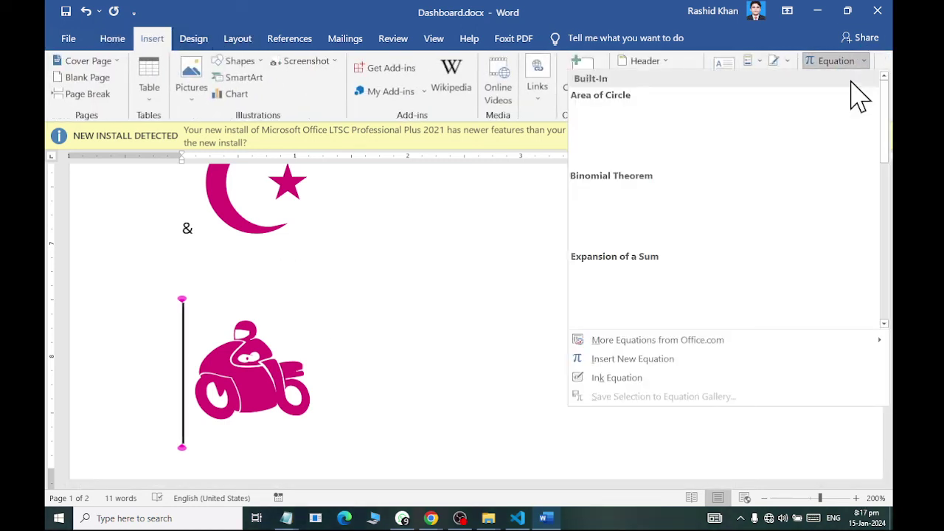
scroll(887, 175, down, 3)
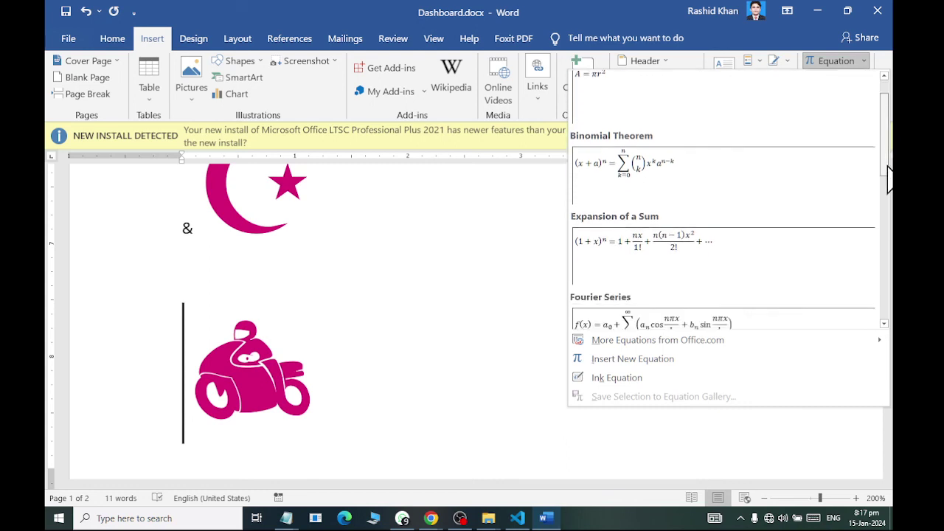
click(779, 318)
Reduce the whole Fourier Series equation to 18 pt
scroll(302, 269, down, 9)
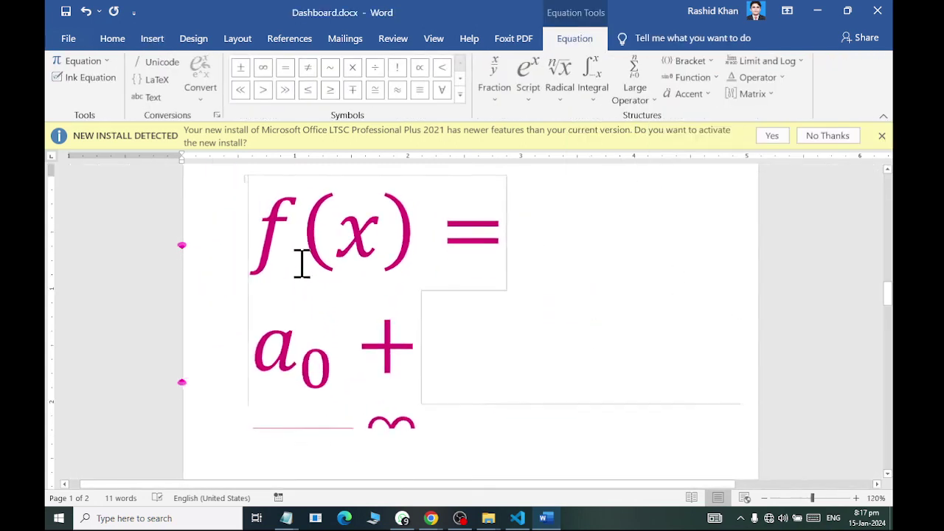
scroll(301, 266, down, 5)
scroll(301, 266, down, 1)
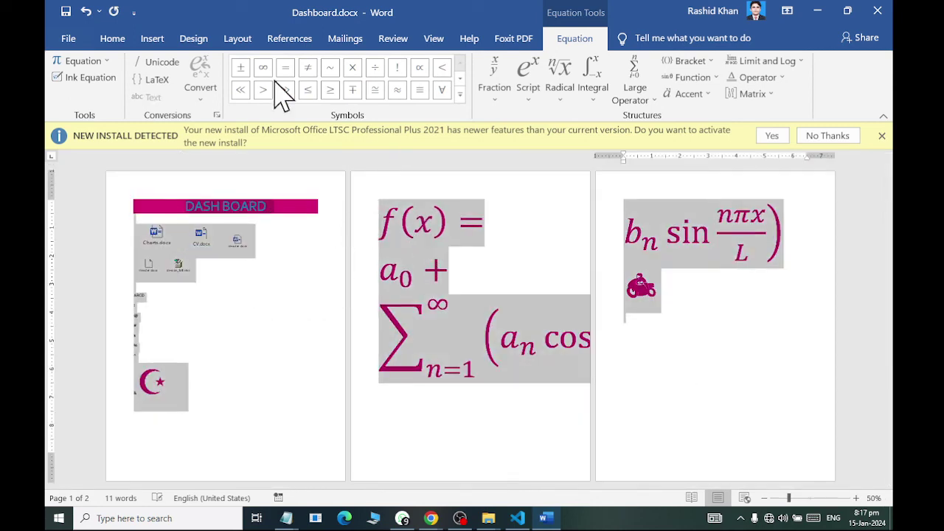
double_click(391, 229)
click(385, 218)
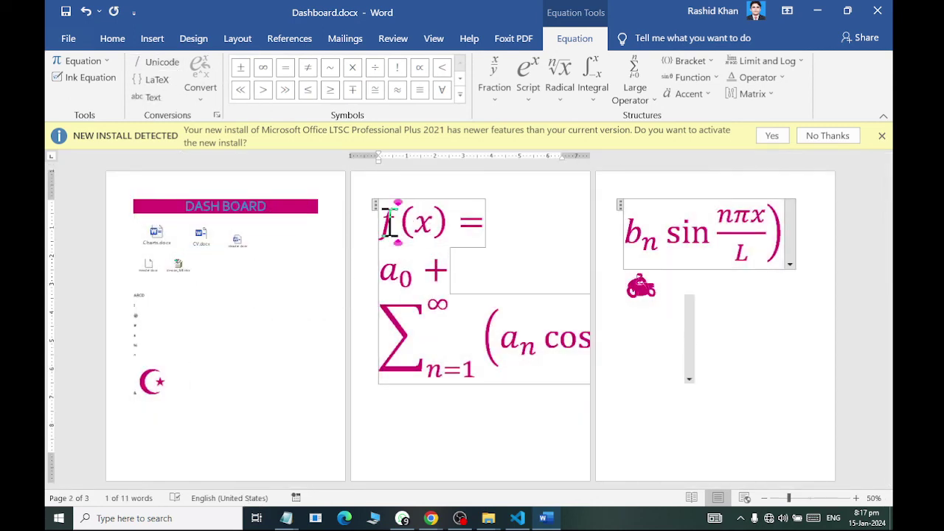
drag(417, 247, 382, 219)
mouse_move(440, 297)
mouse_down()
mouse_move(696, 315)
mouse_move(755, 242)
mouse_up()
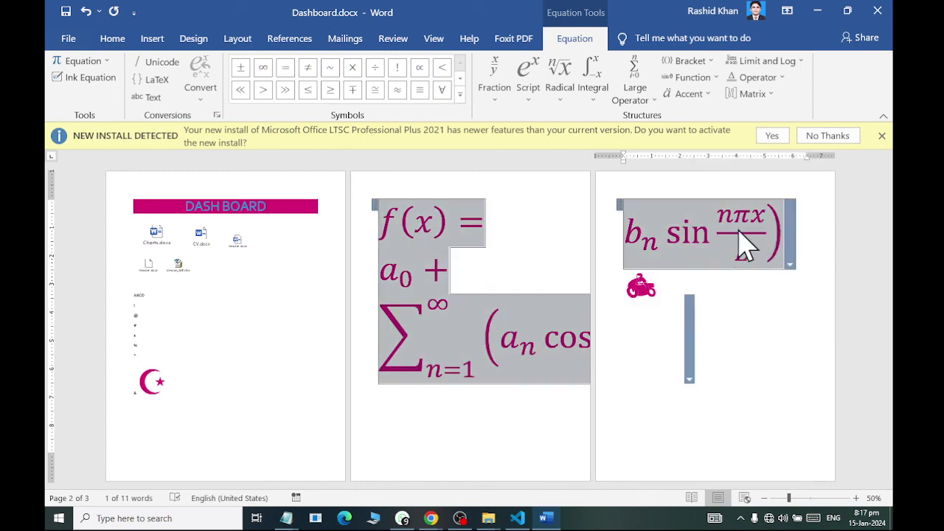
click(111, 40)
click(244, 67)
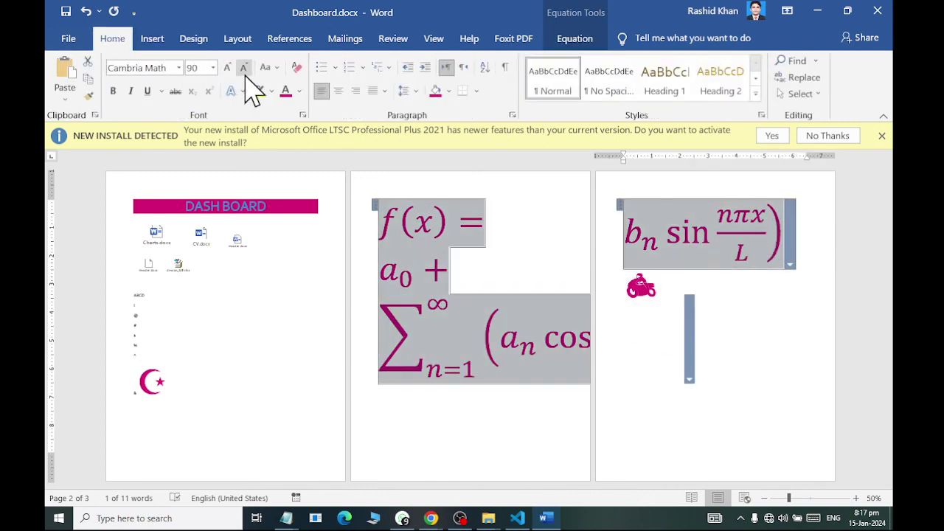
click(244, 67)
click(244, 67)
click(244, 67)
click(244, 67)
click(244, 67)
click(244, 67)
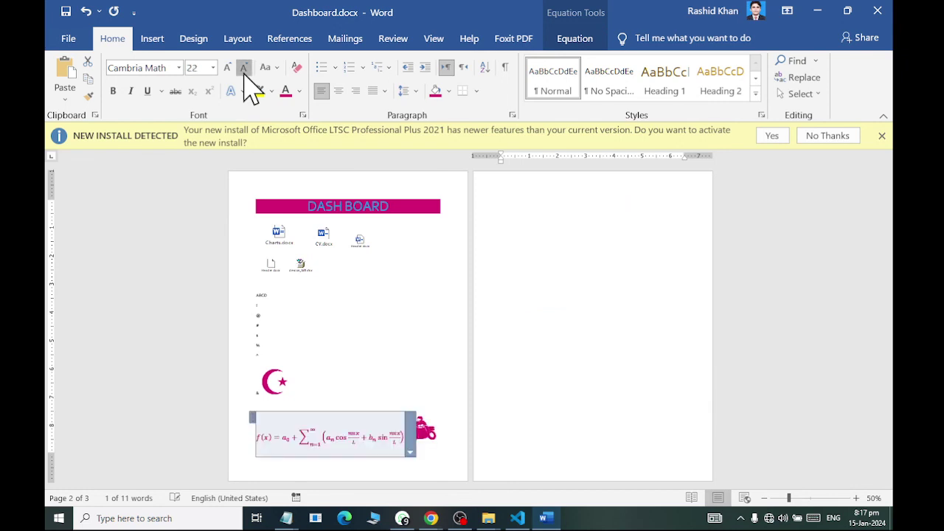
Move the insertion point out of the equation to the line after the crescent
key(alt)
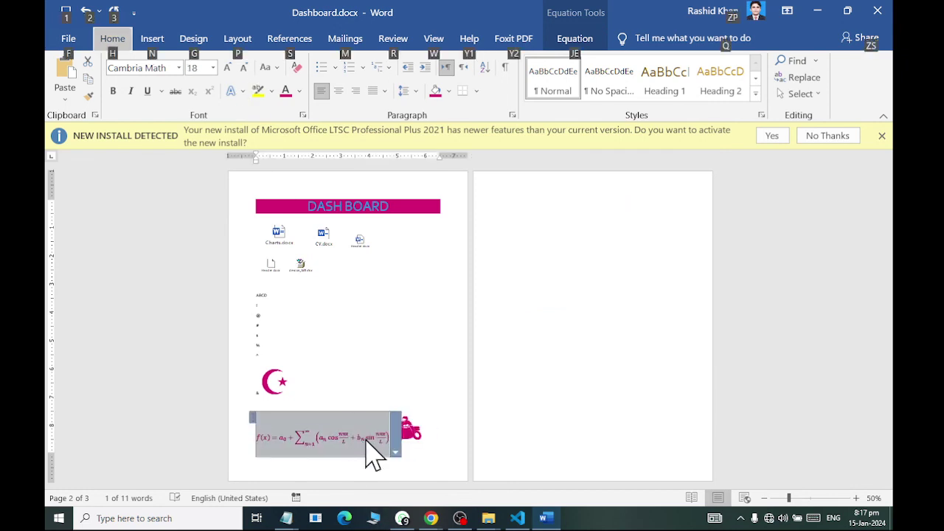
click(359, 442)
scroll(347, 450, up, 8)
scroll(360, 384, down, 3)
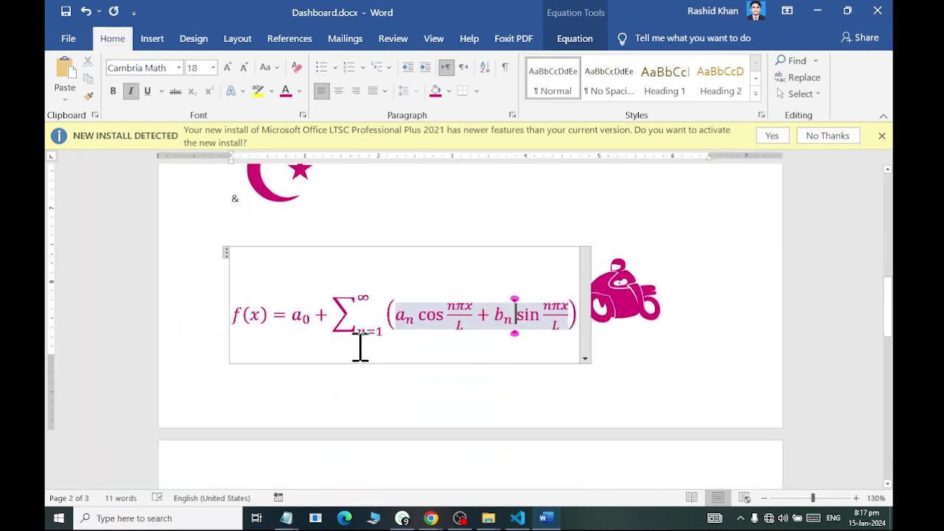
click(642, 280)
key(Up)
scroll(595, 210, up, 1)
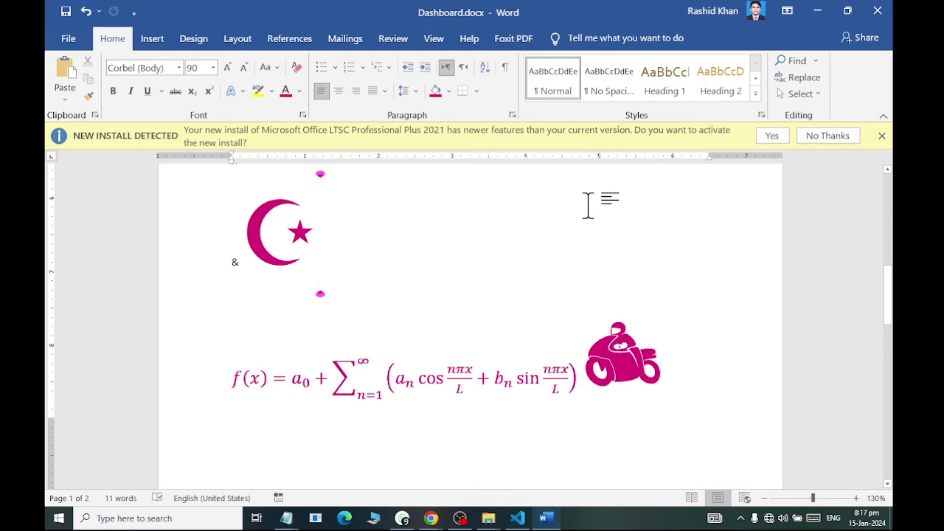
click(152, 39)
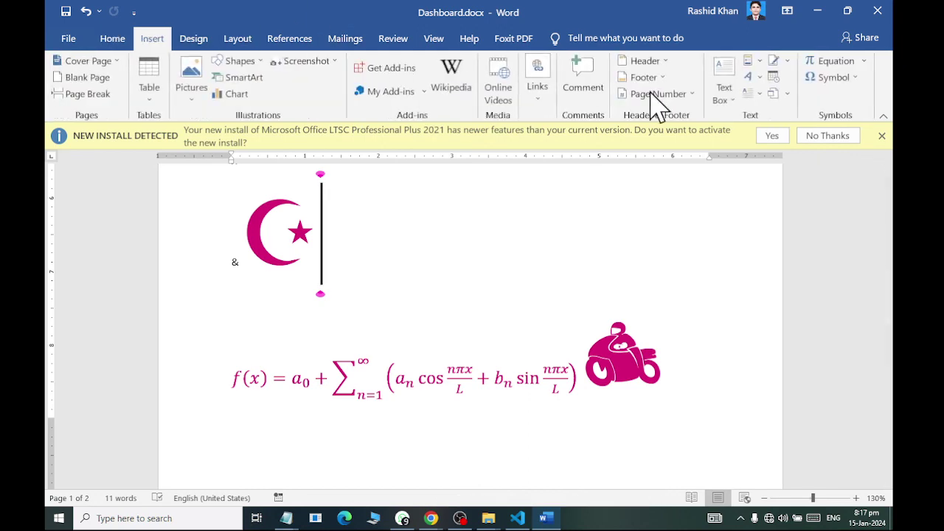
click(831, 77)
click(831, 187)
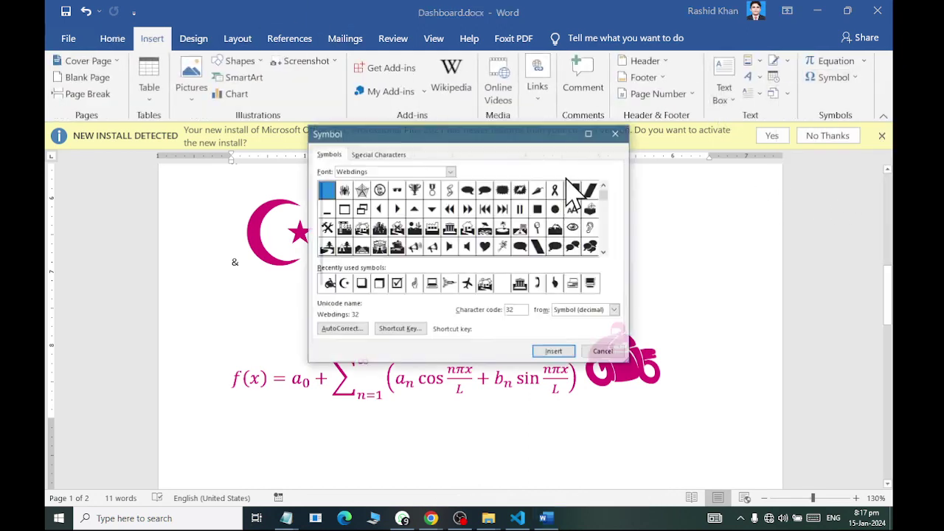
click(603, 229)
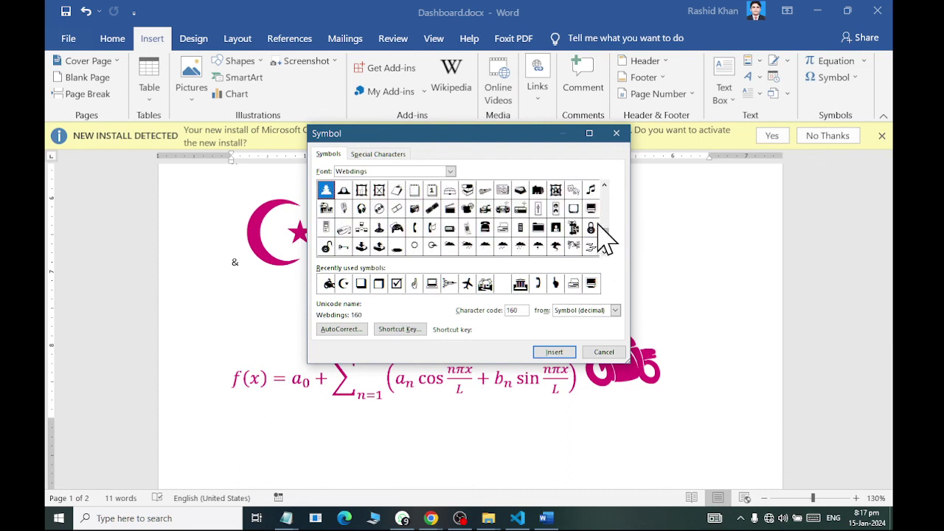
click(594, 229)
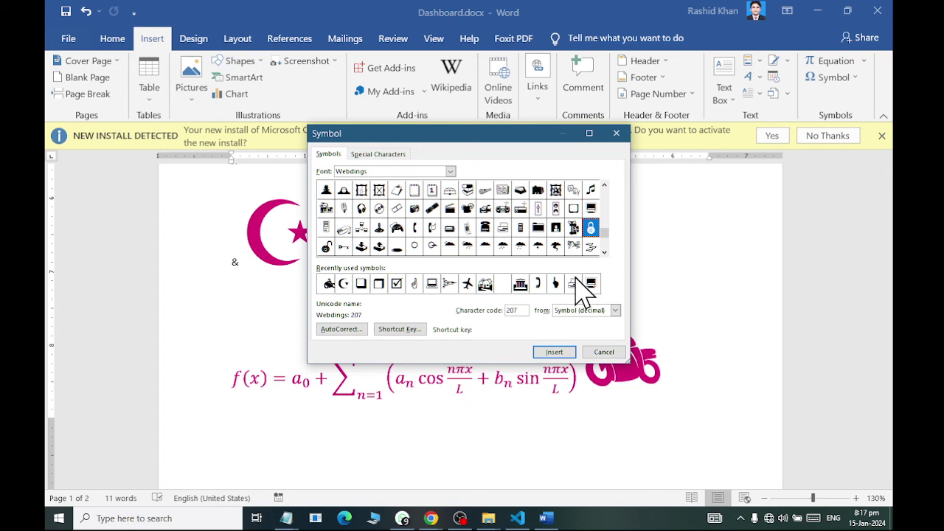
click(576, 277)
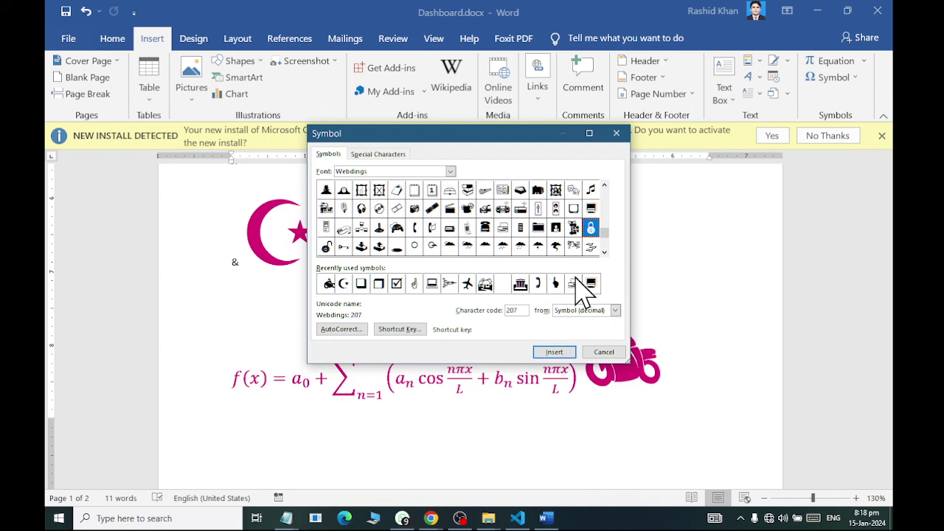
click(603, 352)
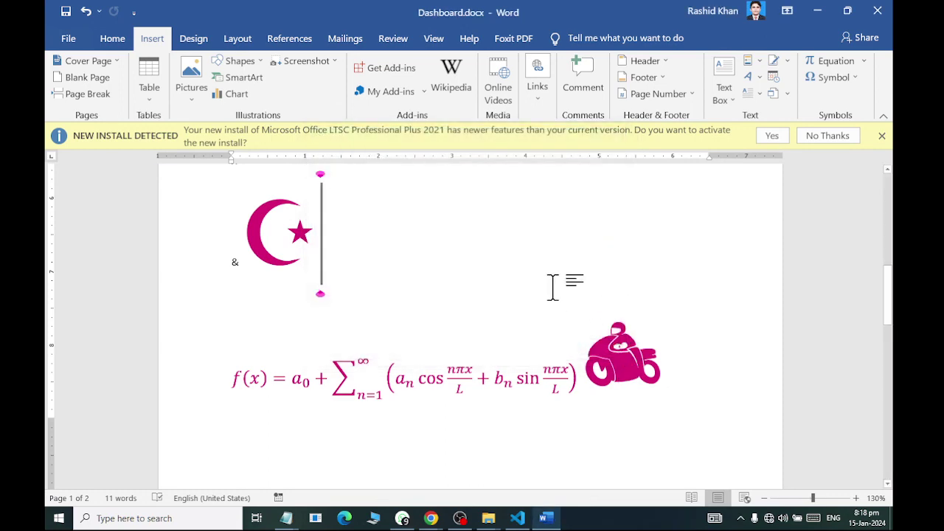